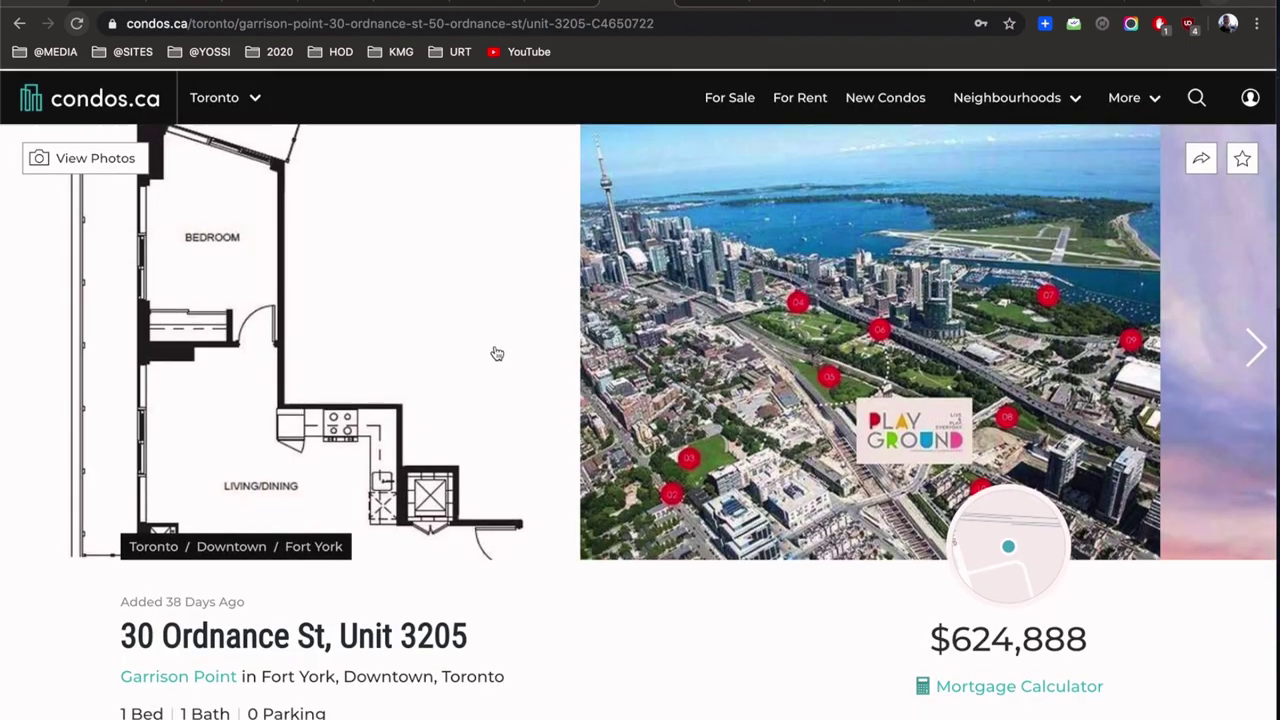
Select the 592 sq ft figure in the Unit 3205 listing description
scroll(497, 353, down, 1)
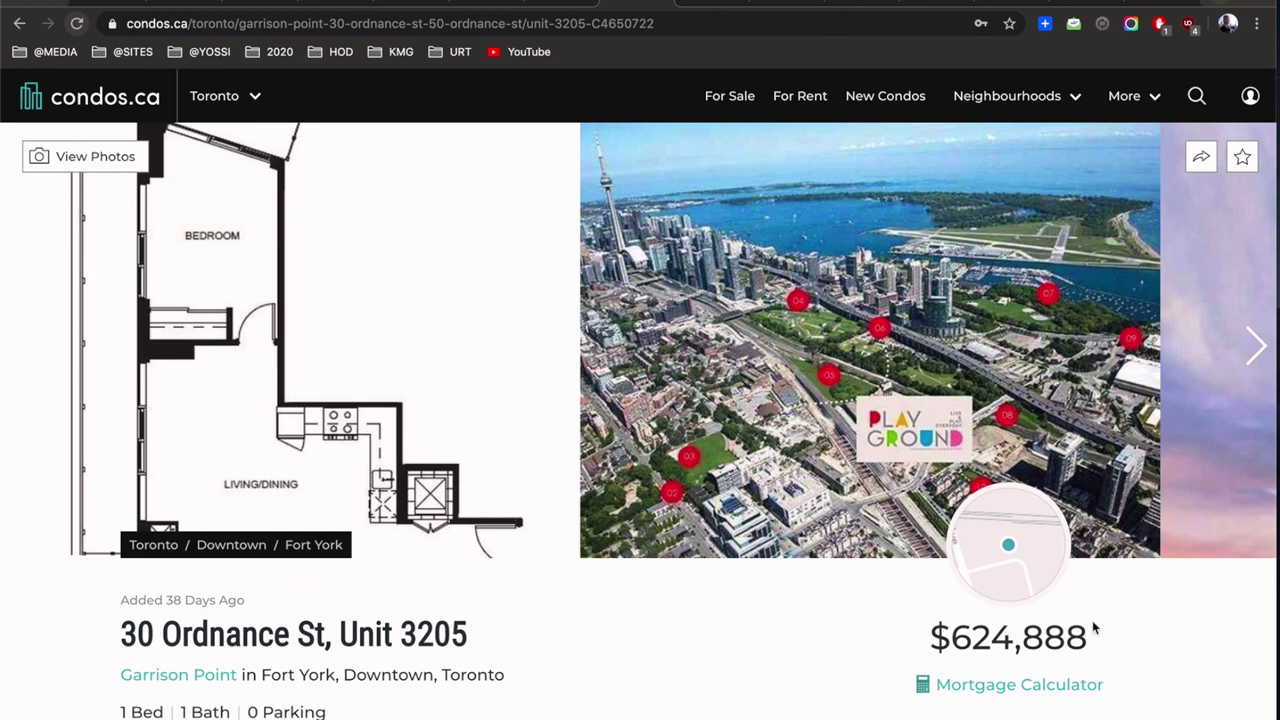
scroll(379, 614, down, 5)
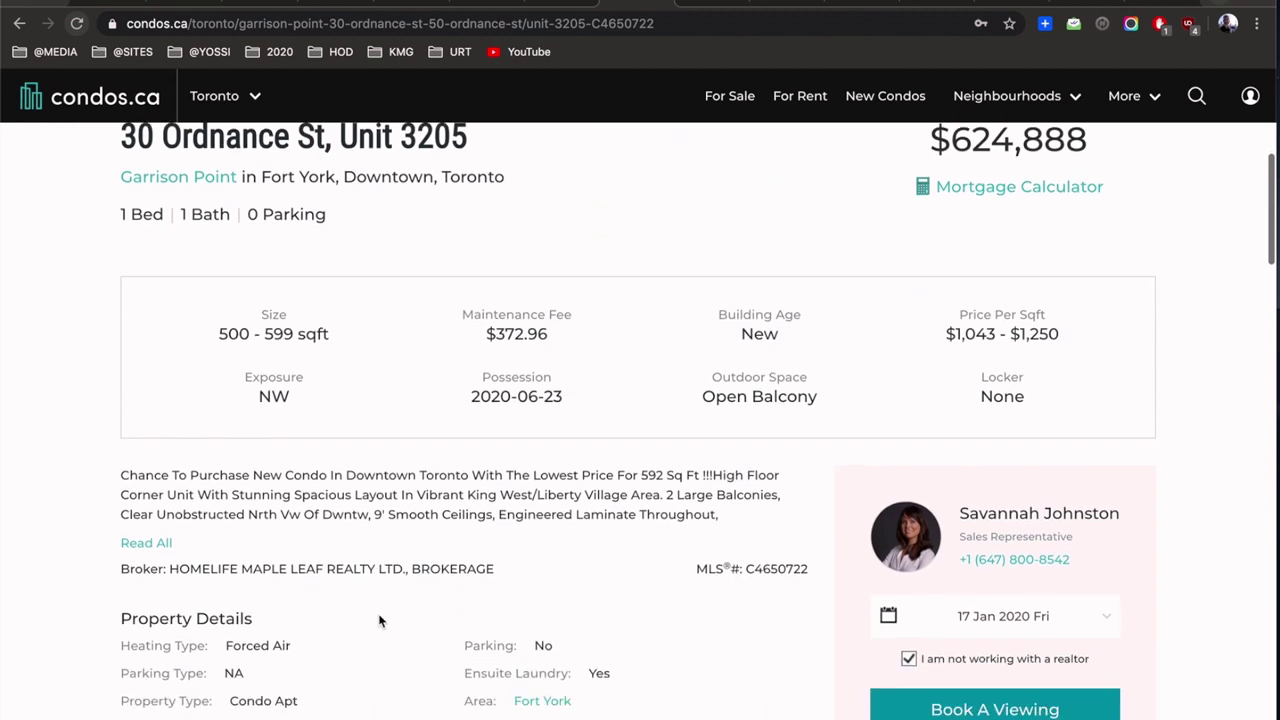
double_click(651, 440)
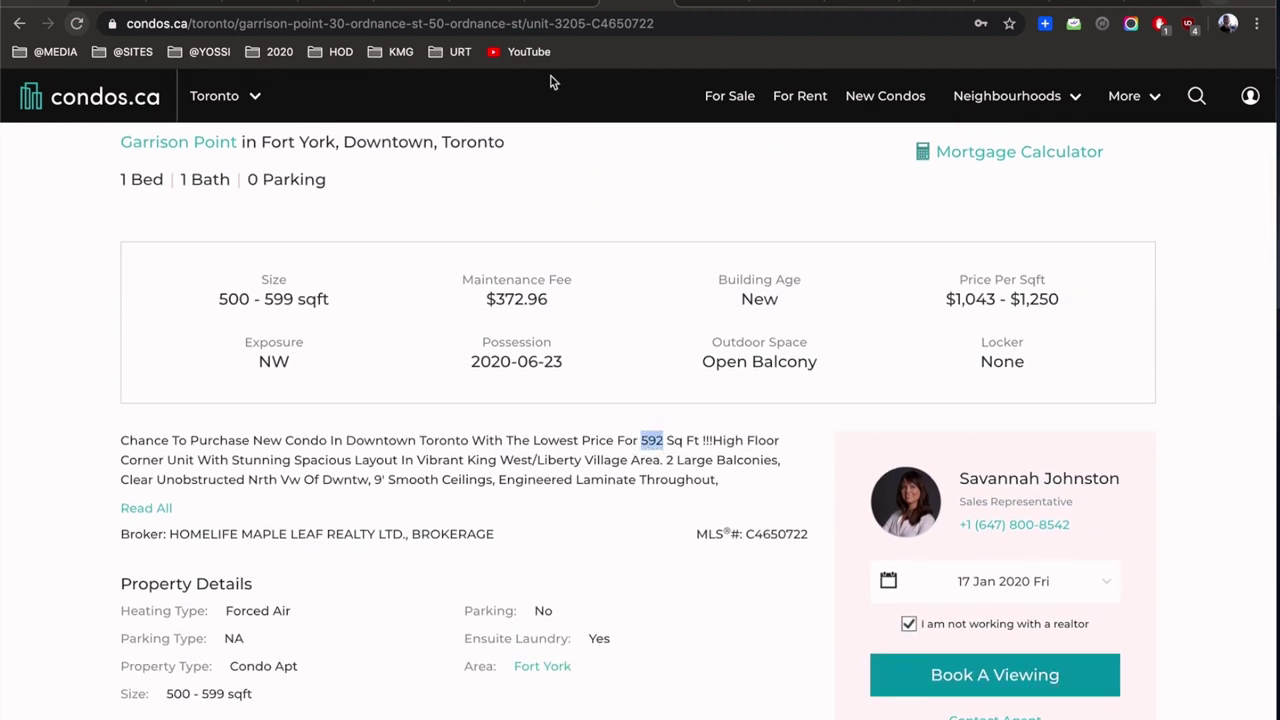
Look over the condocalculator.ca download page, then return to the Condo Calculator spreadsheet
click(470, 5)
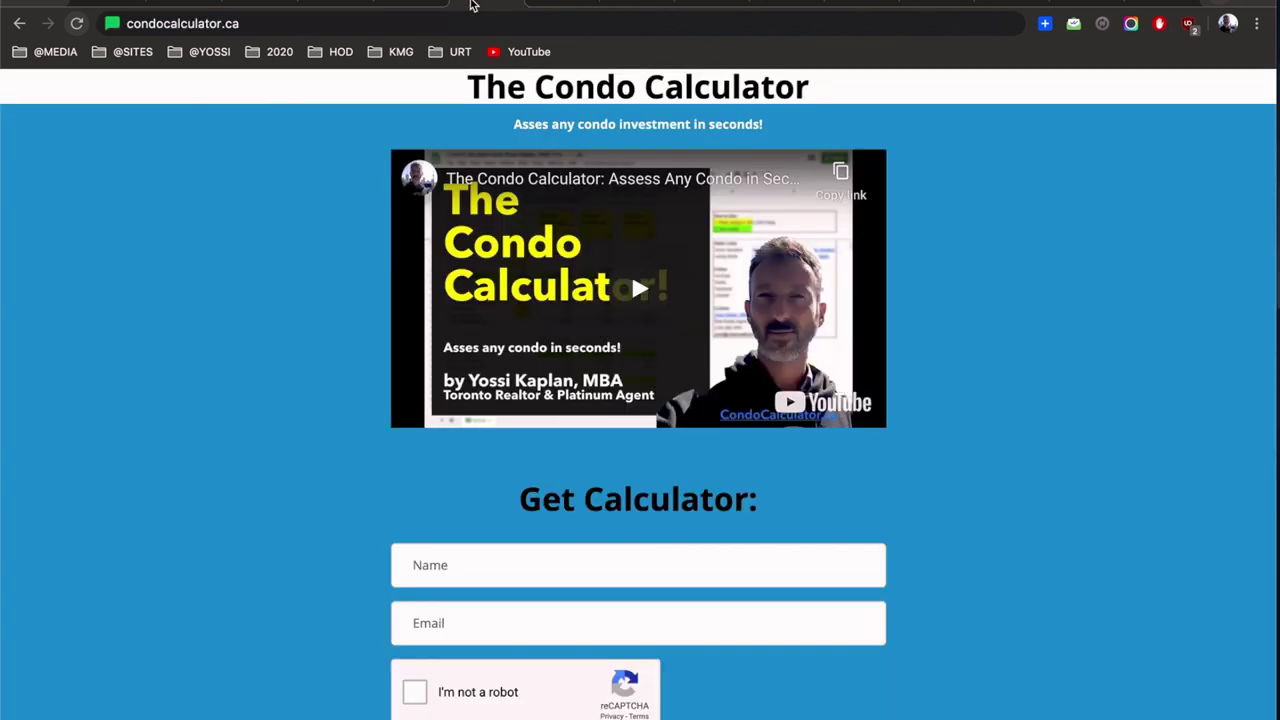
scroll(211, 377, down, 1)
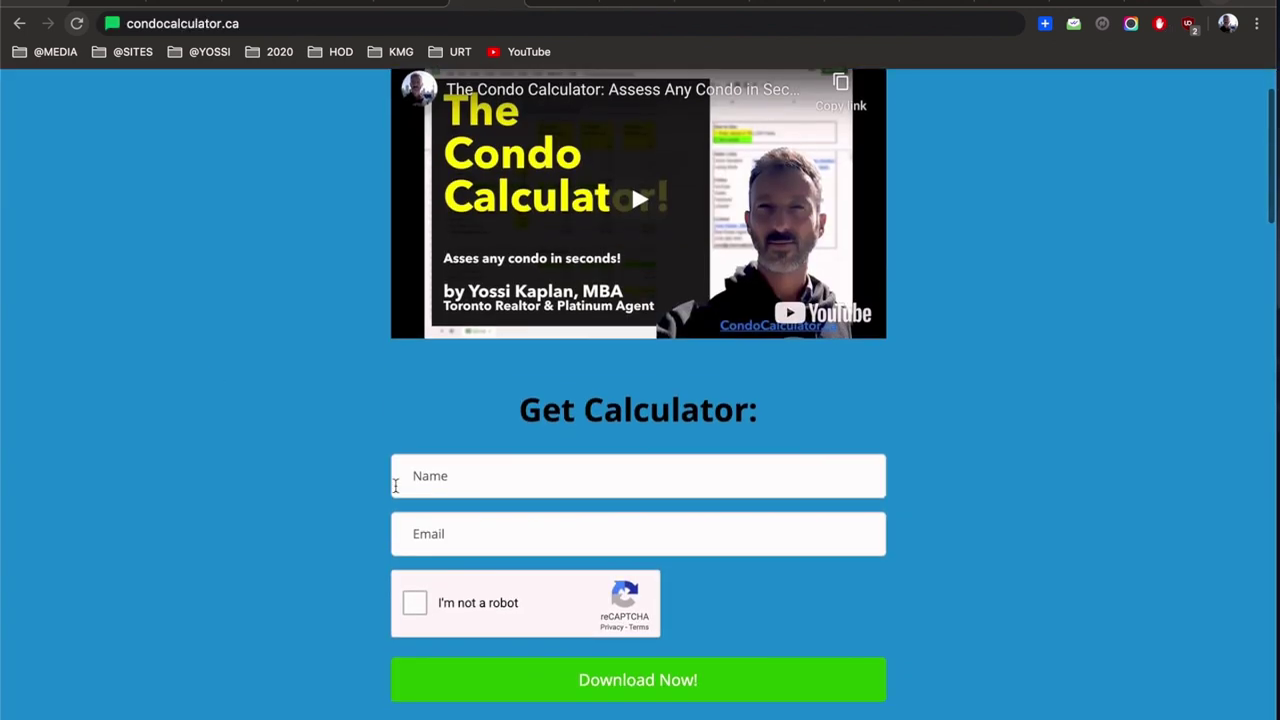
scroll(266, 354, up, 1)
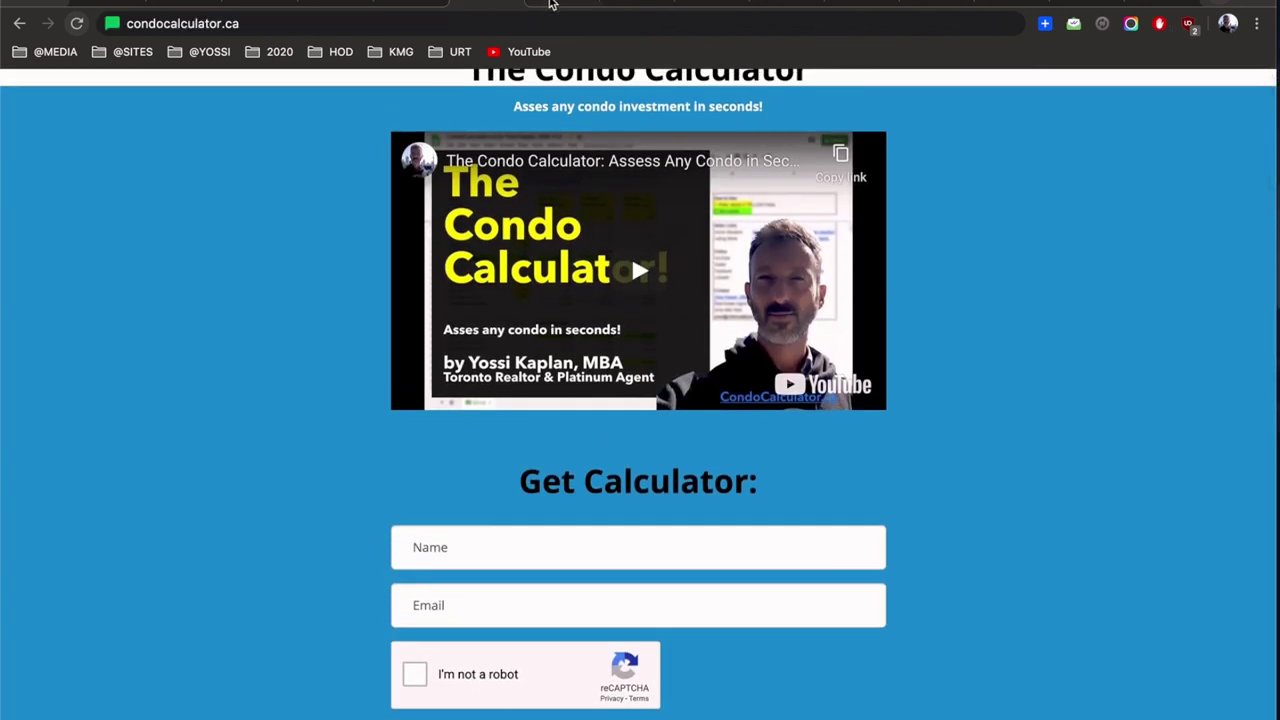
click(553, 6)
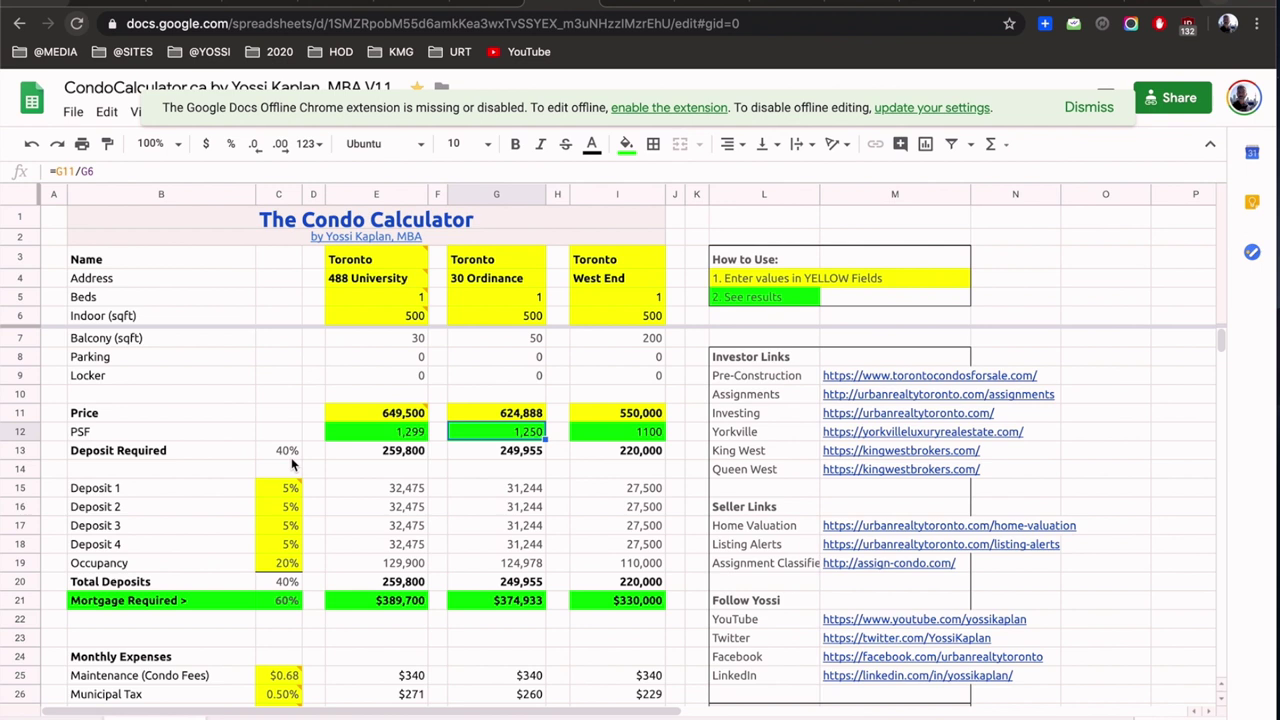
Enter 592 as 30 Ordnance's indoor size in cell G6
click(621, 3)
scroll(563, 266, up, 4)
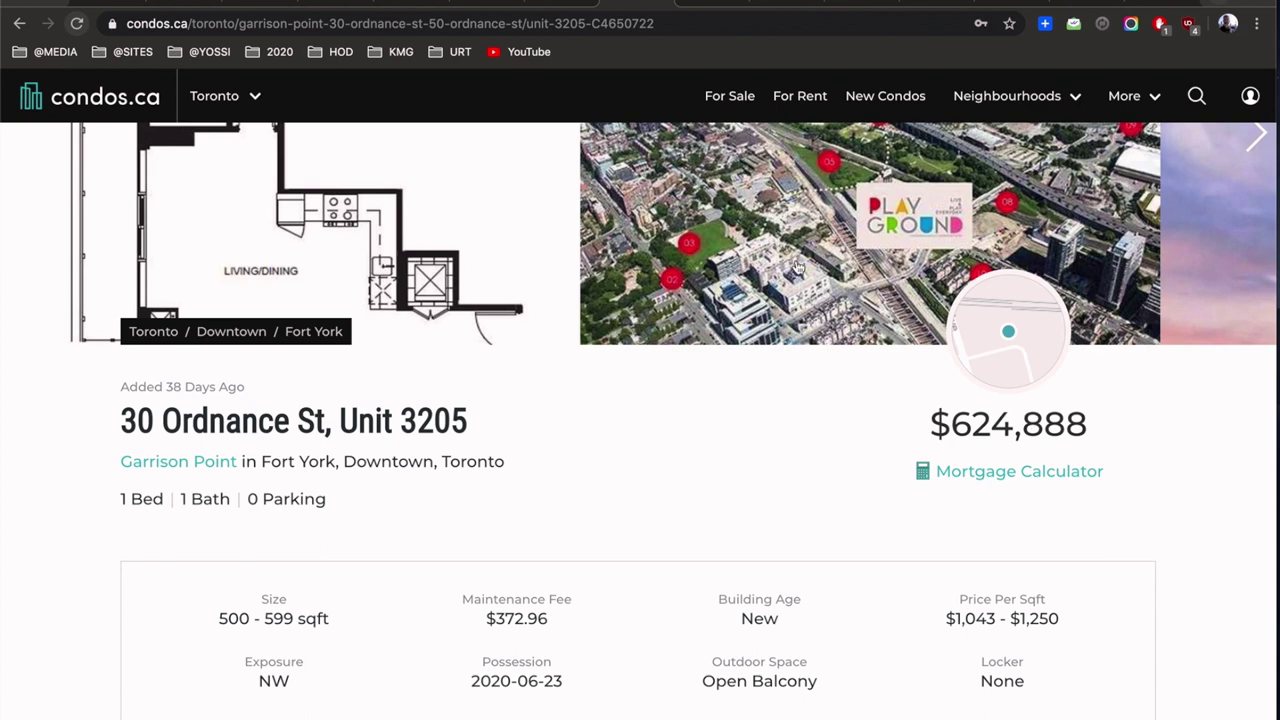
click(563, 3)
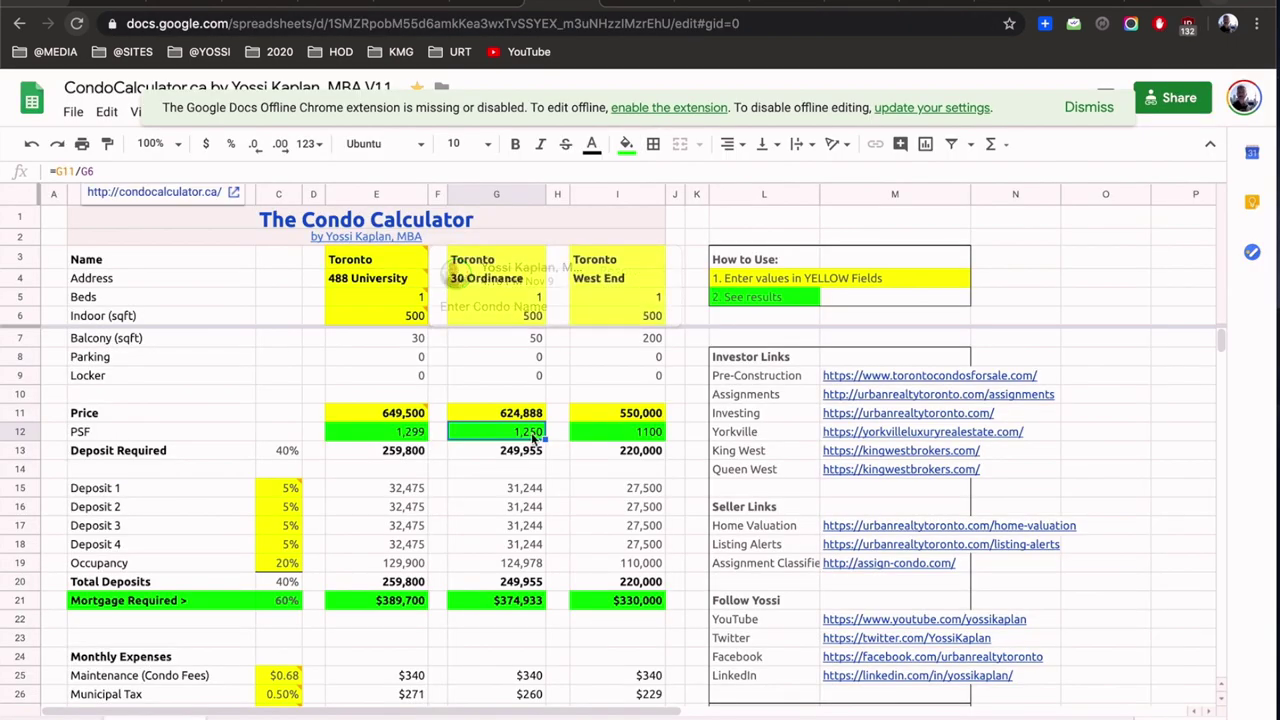
click(482, 319)
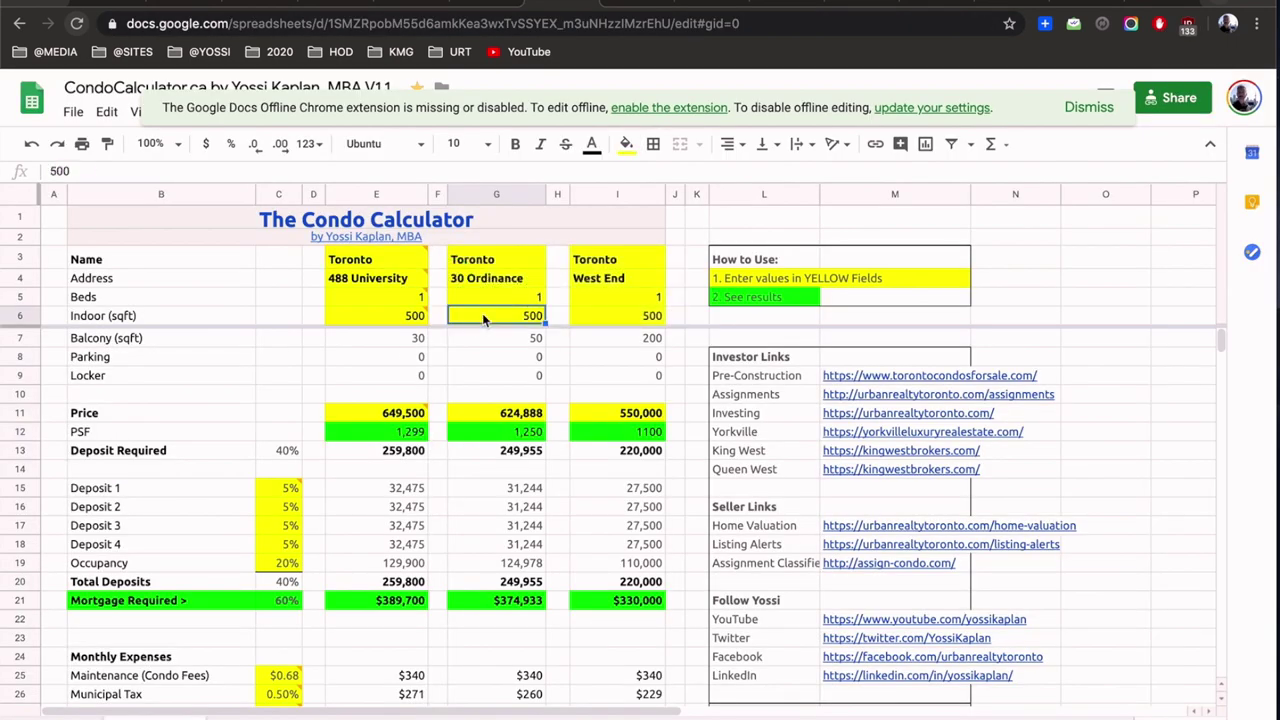
text(592)
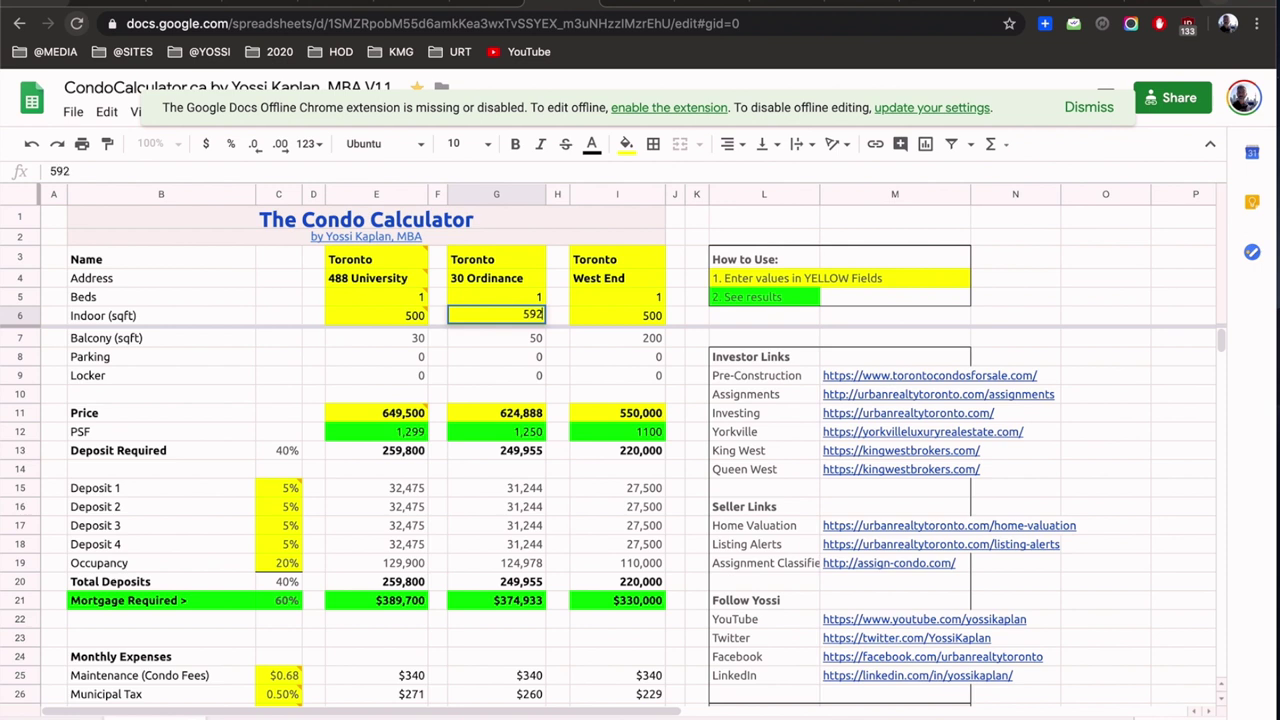
key(Return)
Set the occupancy deposit in C19 to 0% and review the updated deposit and mortgage figures
key(Up)
key(Up)
key(Up)
key(Down)
key(Down)
key(Down)
key(Down)
key(Down)
key(Down)
key(Down)
key(Down)
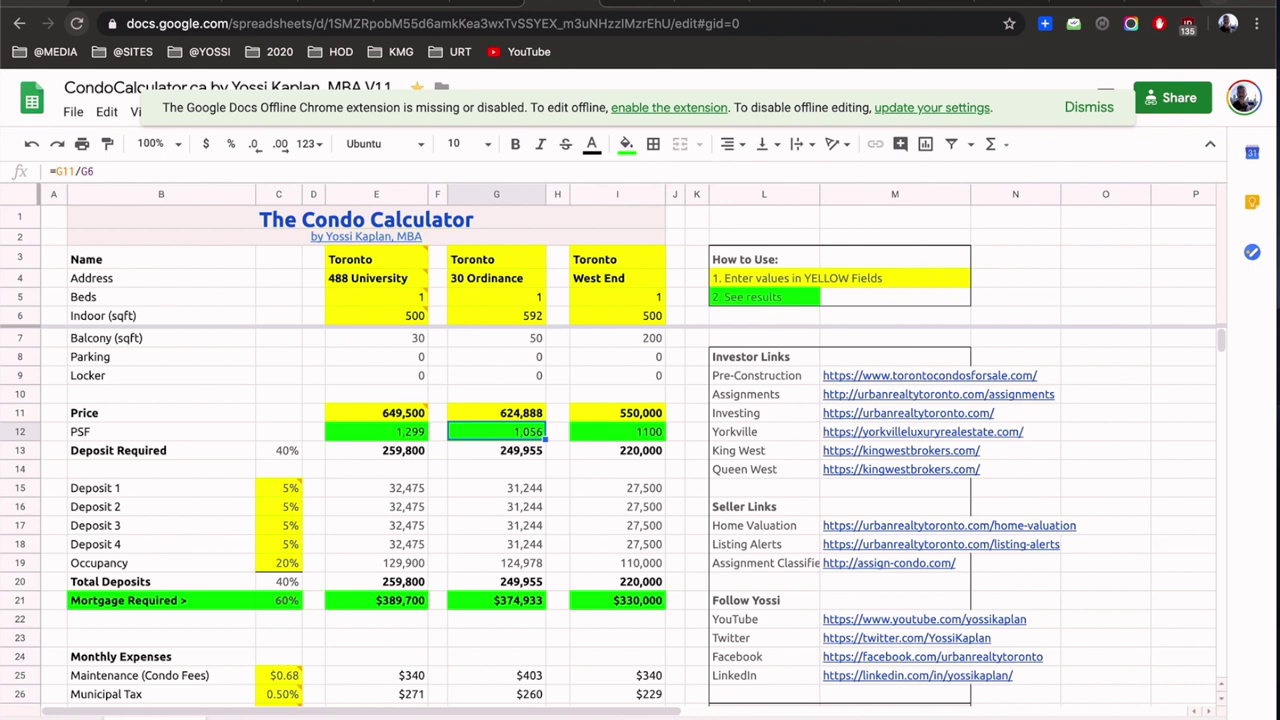
key(Left)
key(Left)
key(Left)
key(Left)
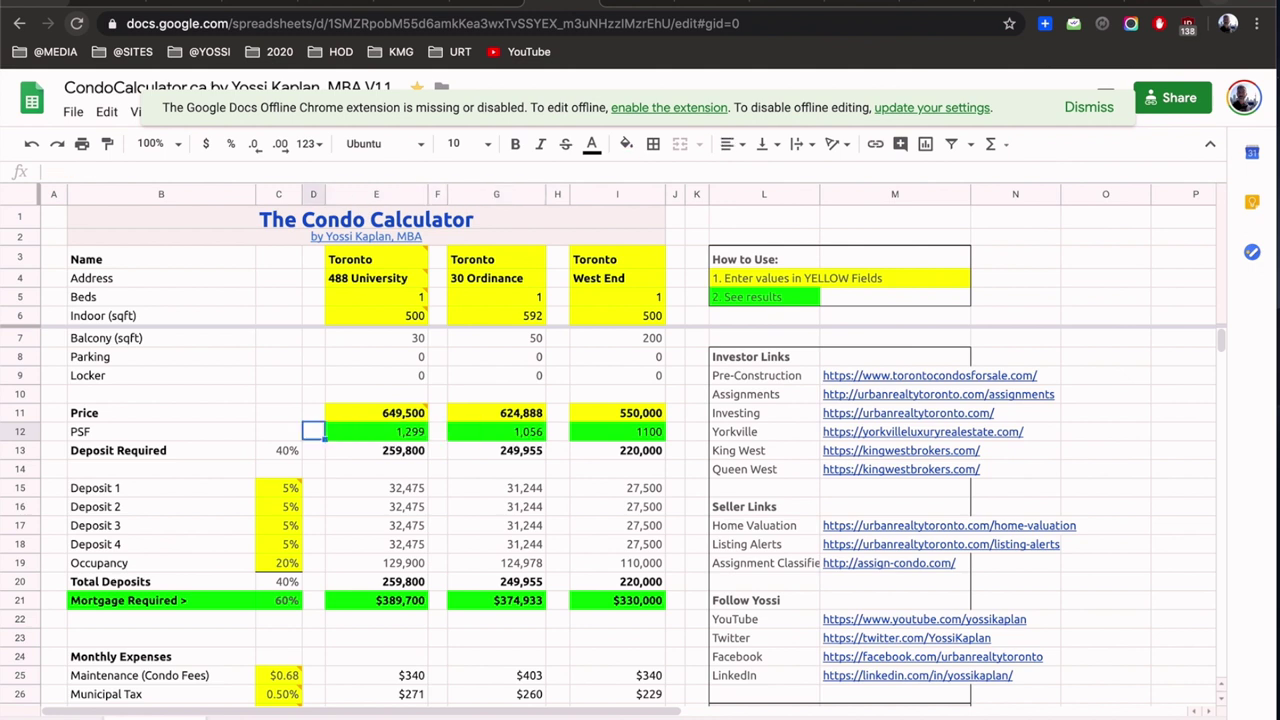
key(Down)
key(Down)
key(Down)
key(Down)
key(Down)
key(Down)
key(Down)
text(0)
key(Return)
key(Up)
key(Up)
key(Up)
key(Up)
key(Up)
key(Up)
key(Up)
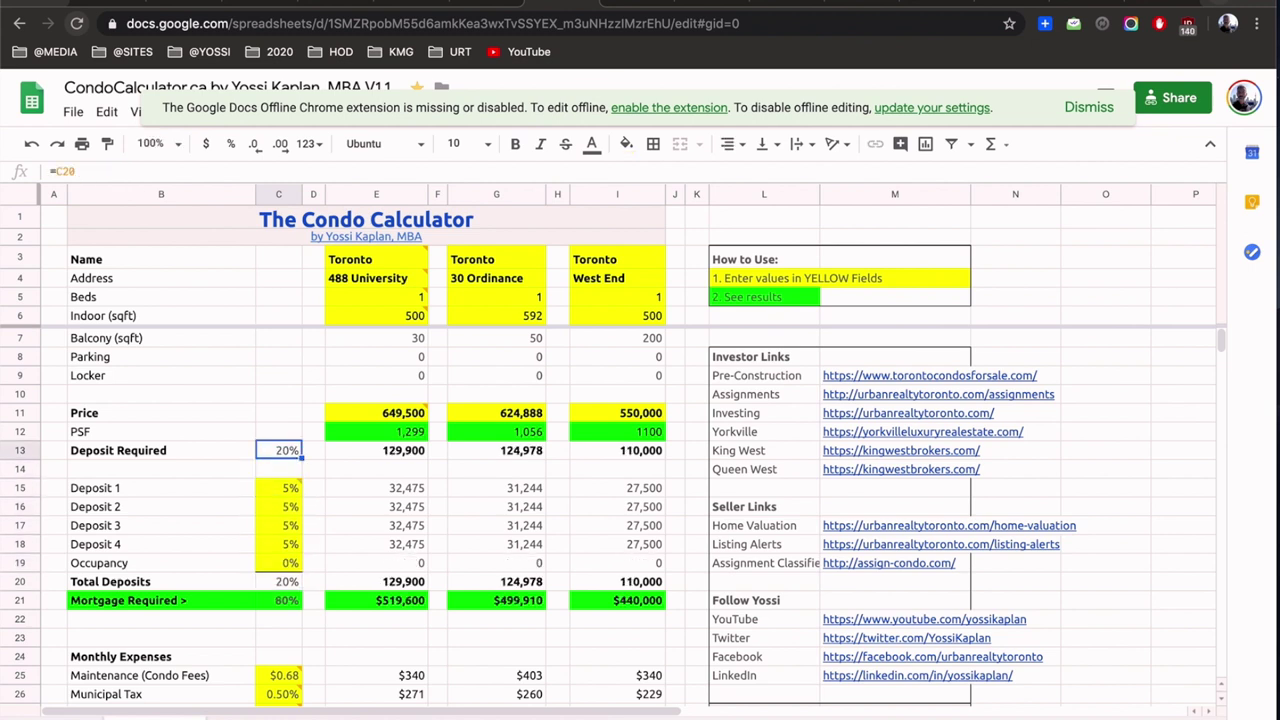
key(Right)
key(Right)
key(Right)
key(Right)
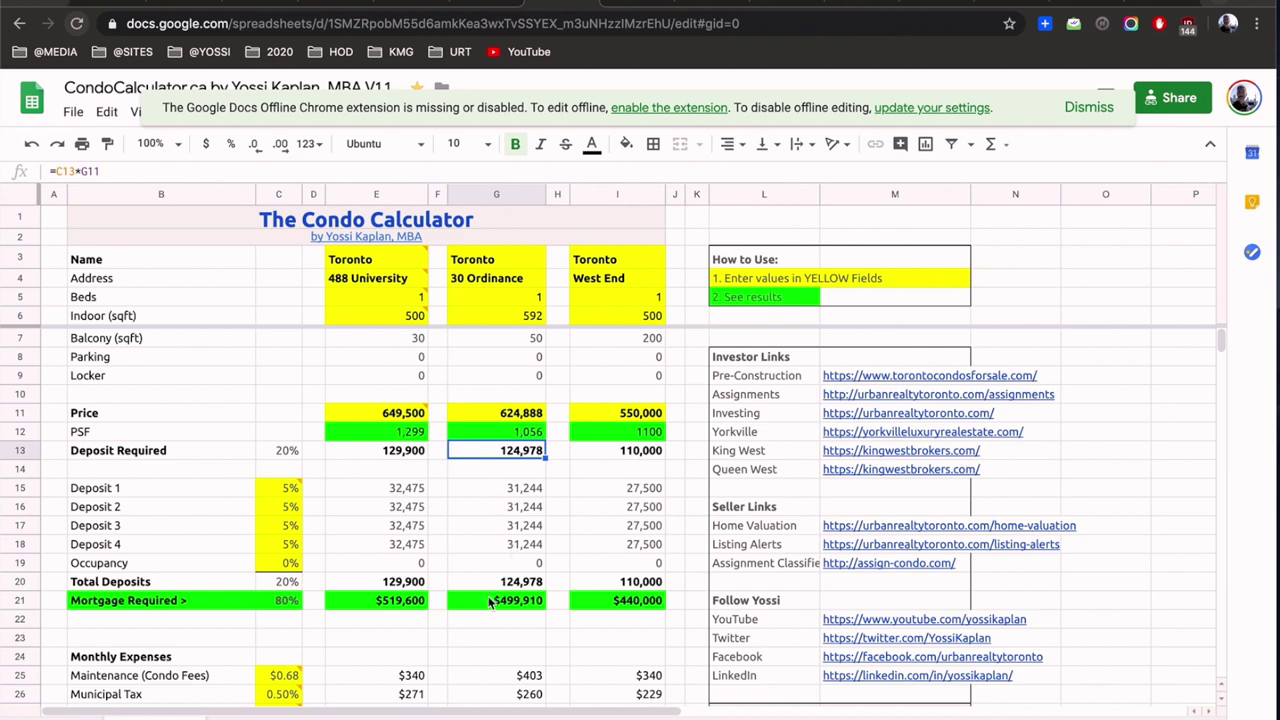
scroll(489, 602, down, 1)
scroll(489, 602, down, 2)
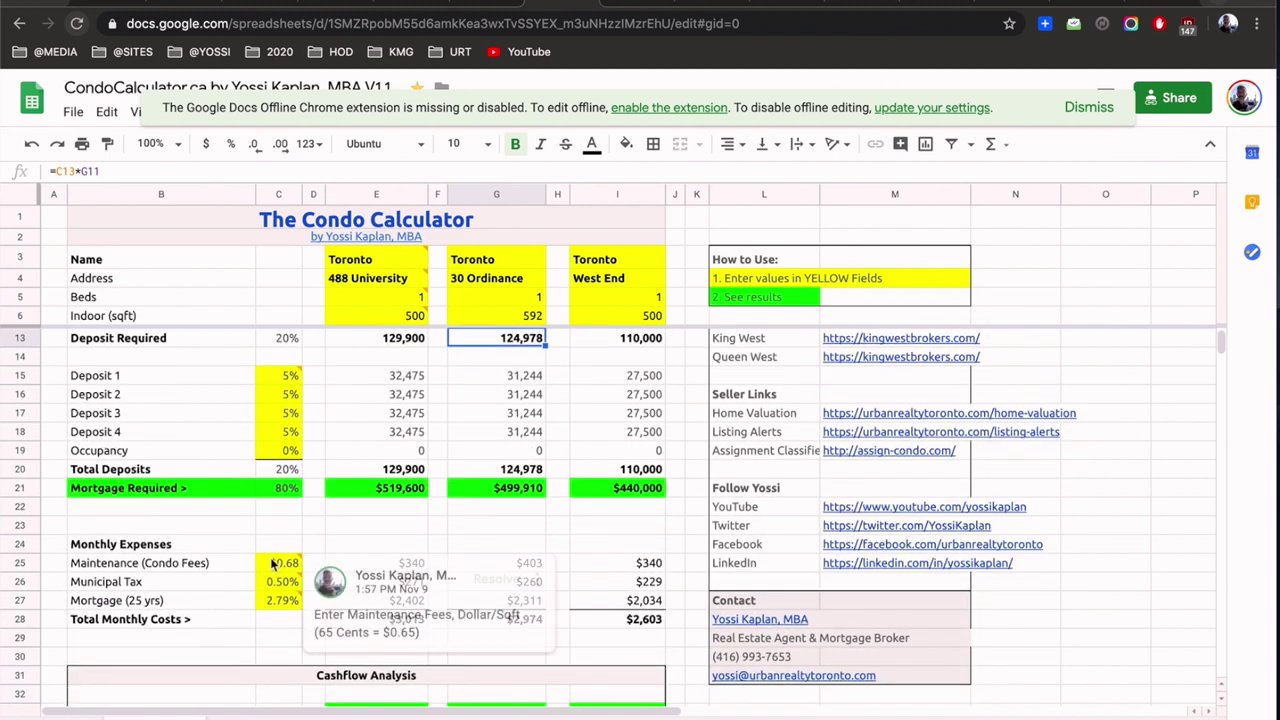
Select the $372.96 maintenance fee on the 30 Ordnance condos.ca listing
key(ctrl+Tab)
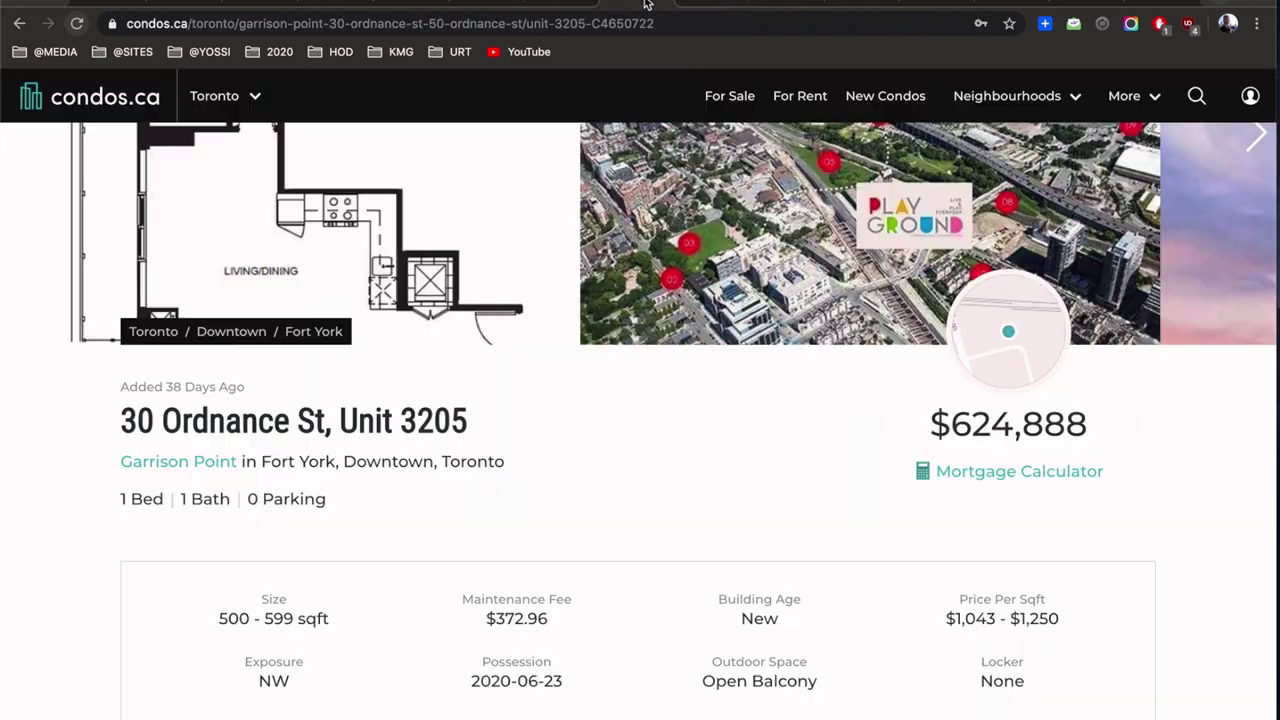
scroll(620, 417, down, 1)
drag(484, 521, 550, 521)
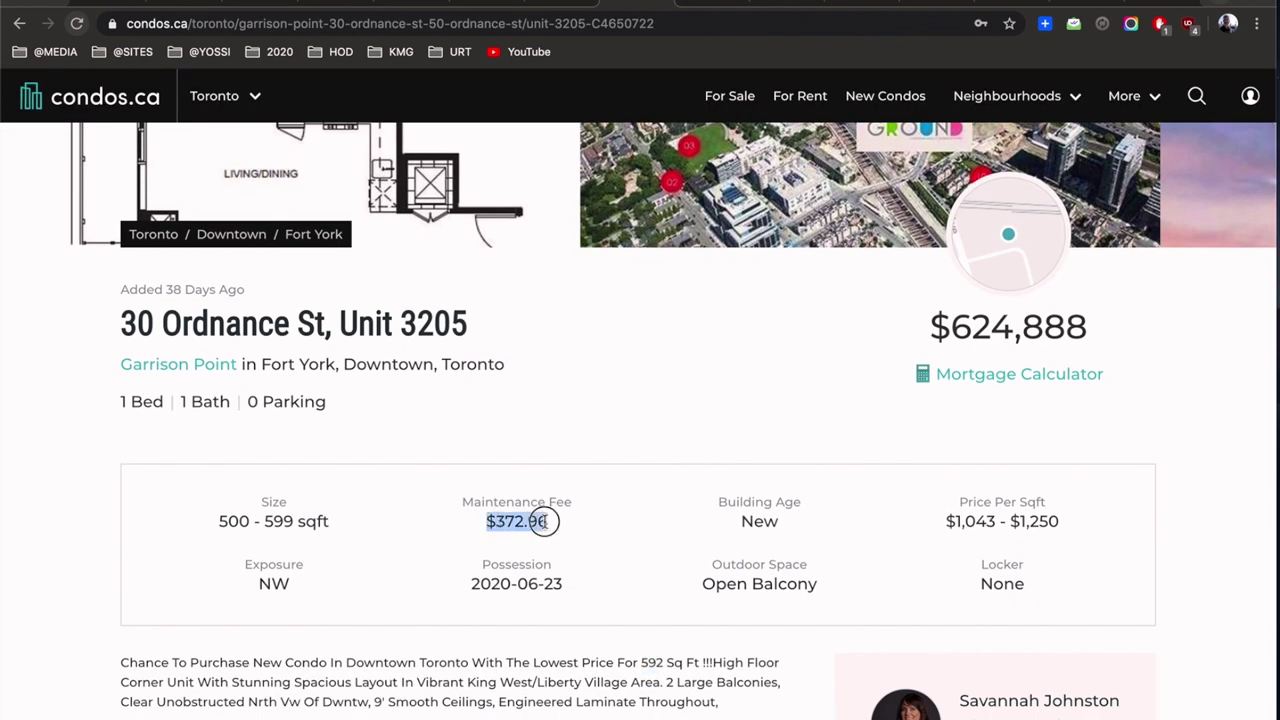
click(562, 6)
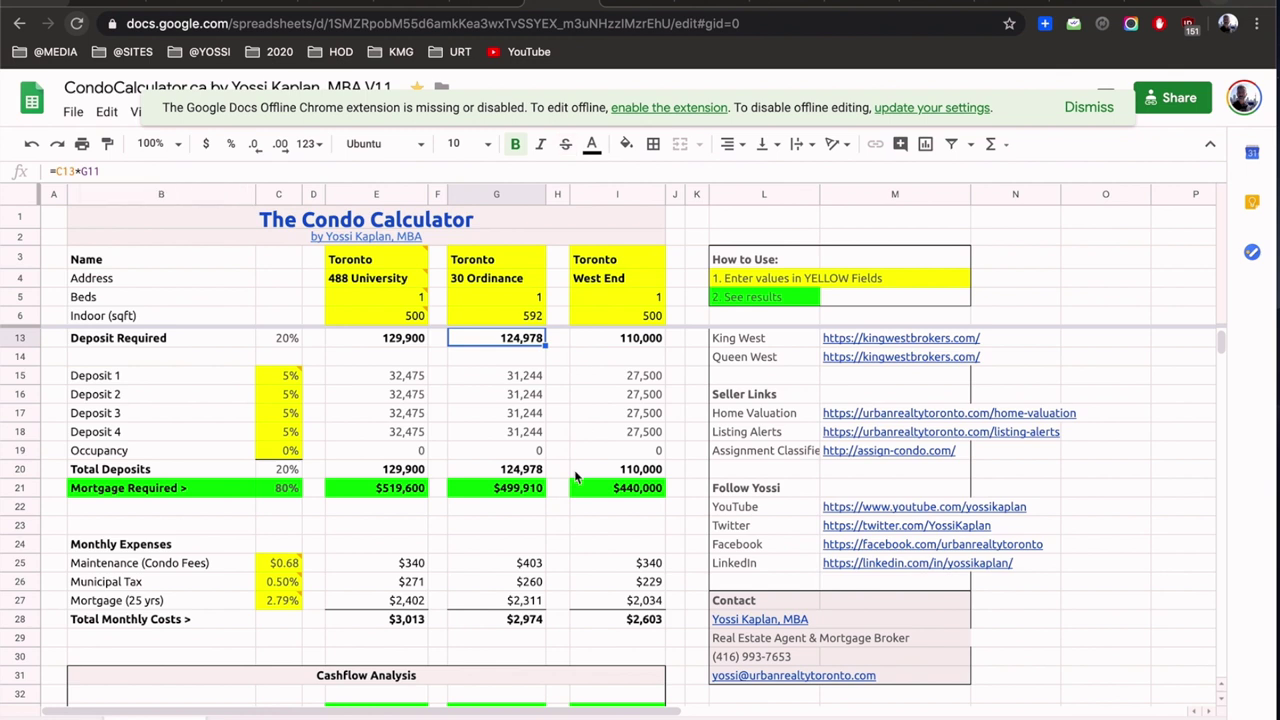
Change the maintenance fee rate in C25 to $0.65 per sqft
double_click(280, 566)
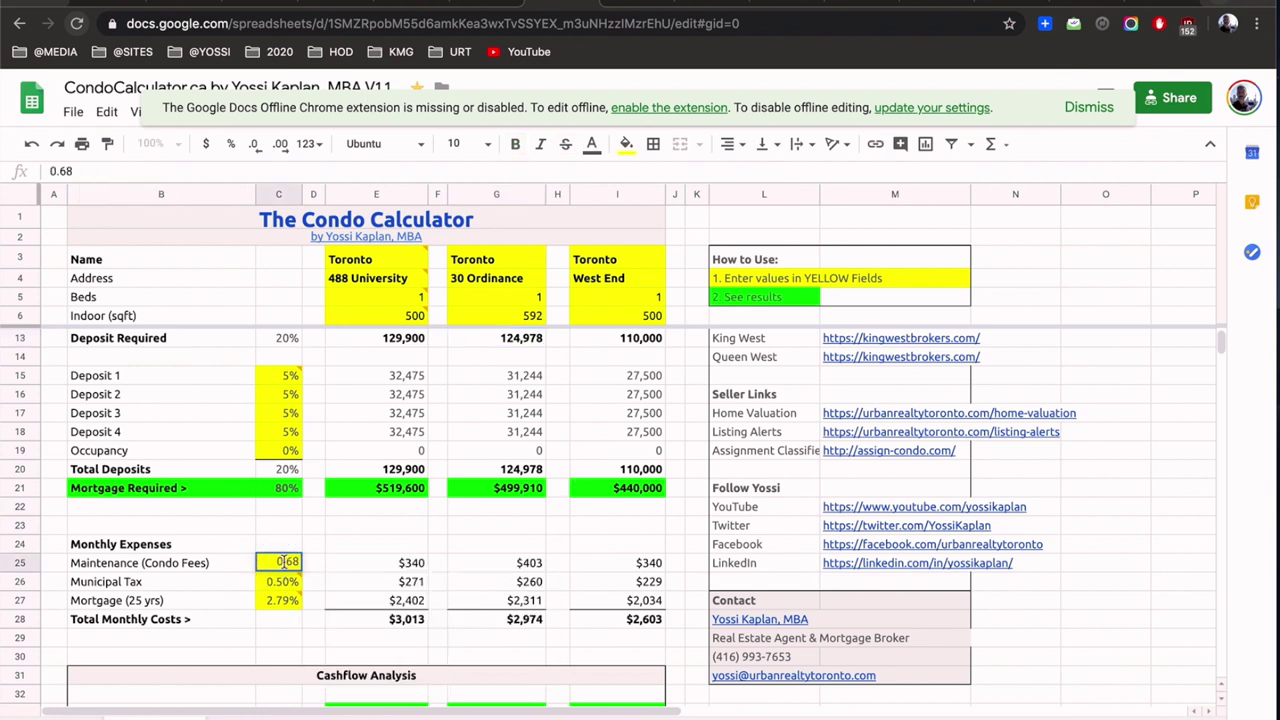
key(BackSpace)
key(Return)
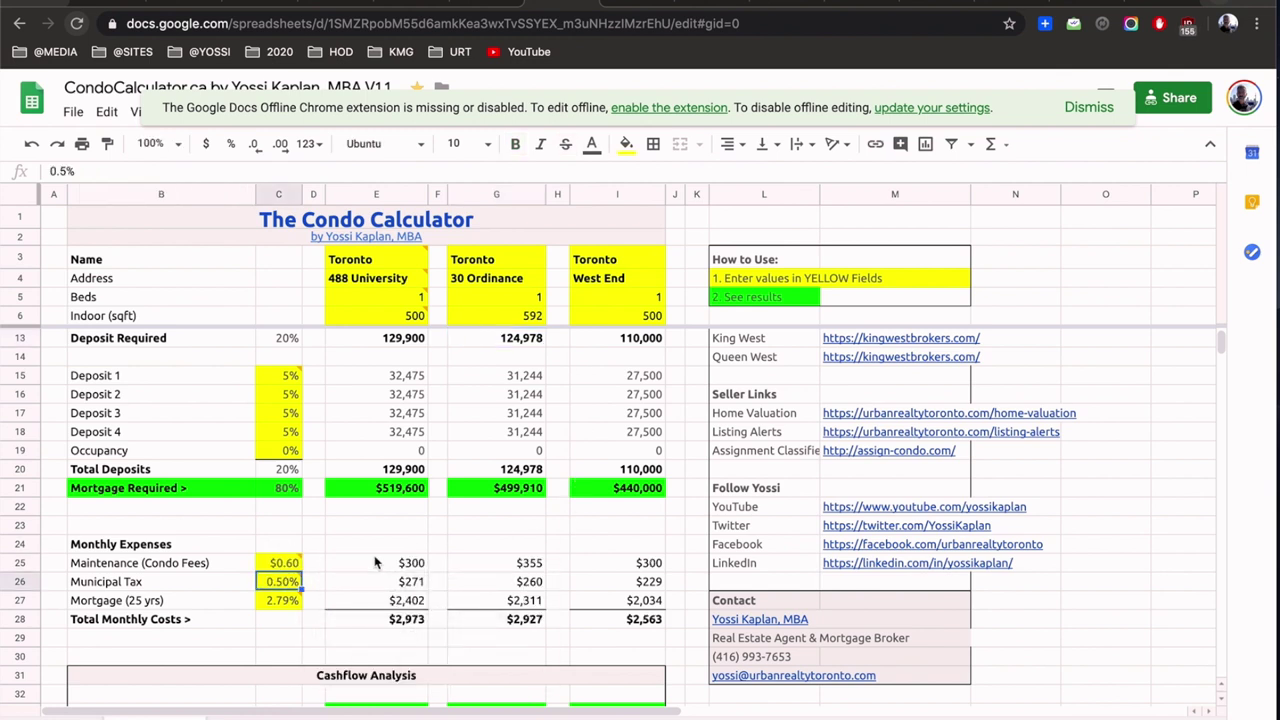
double_click(285, 563)
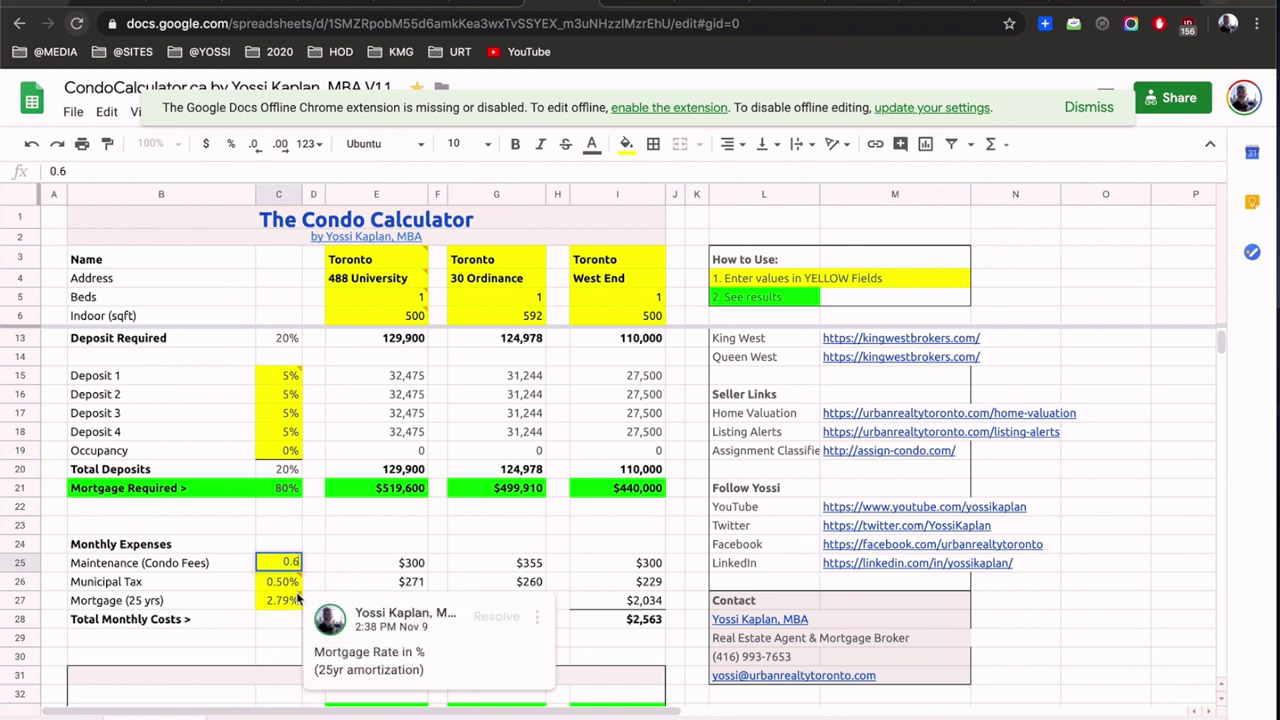
text(5)
key(Return)
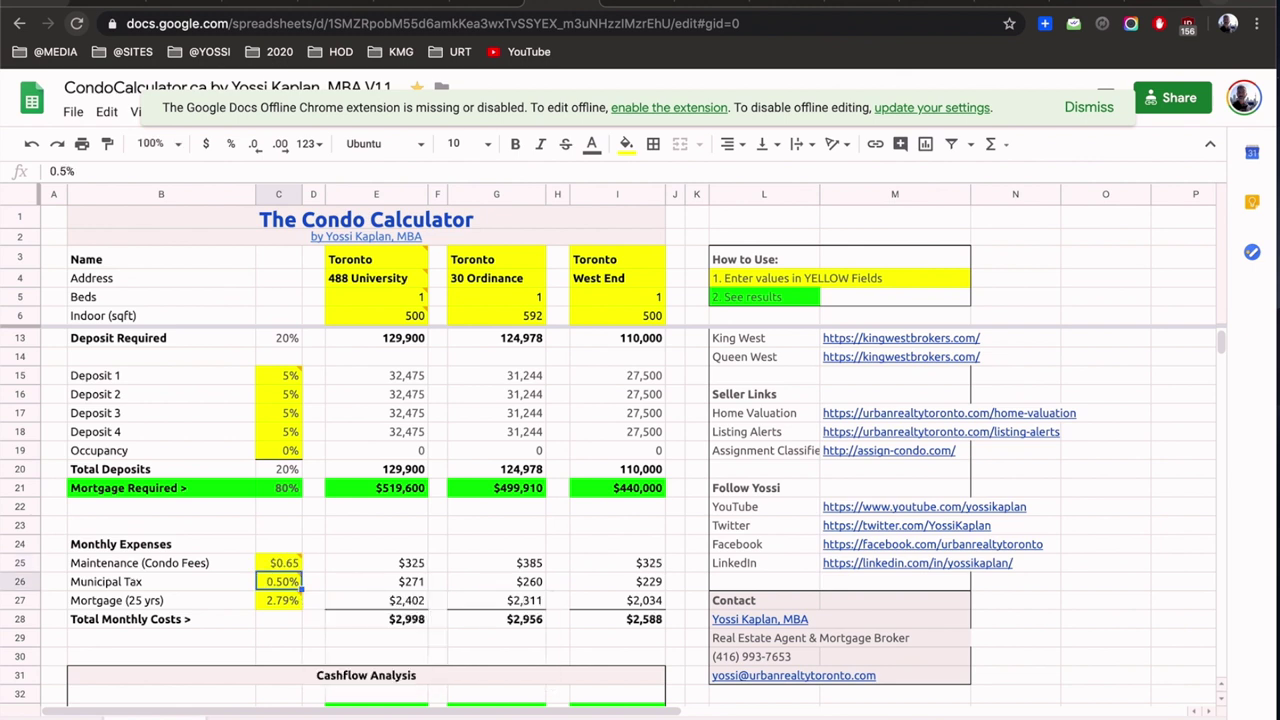
Review 30 Ordnance's mortgage payment, total monthly costs and Rent PSF Required formulas
click(500, 598)
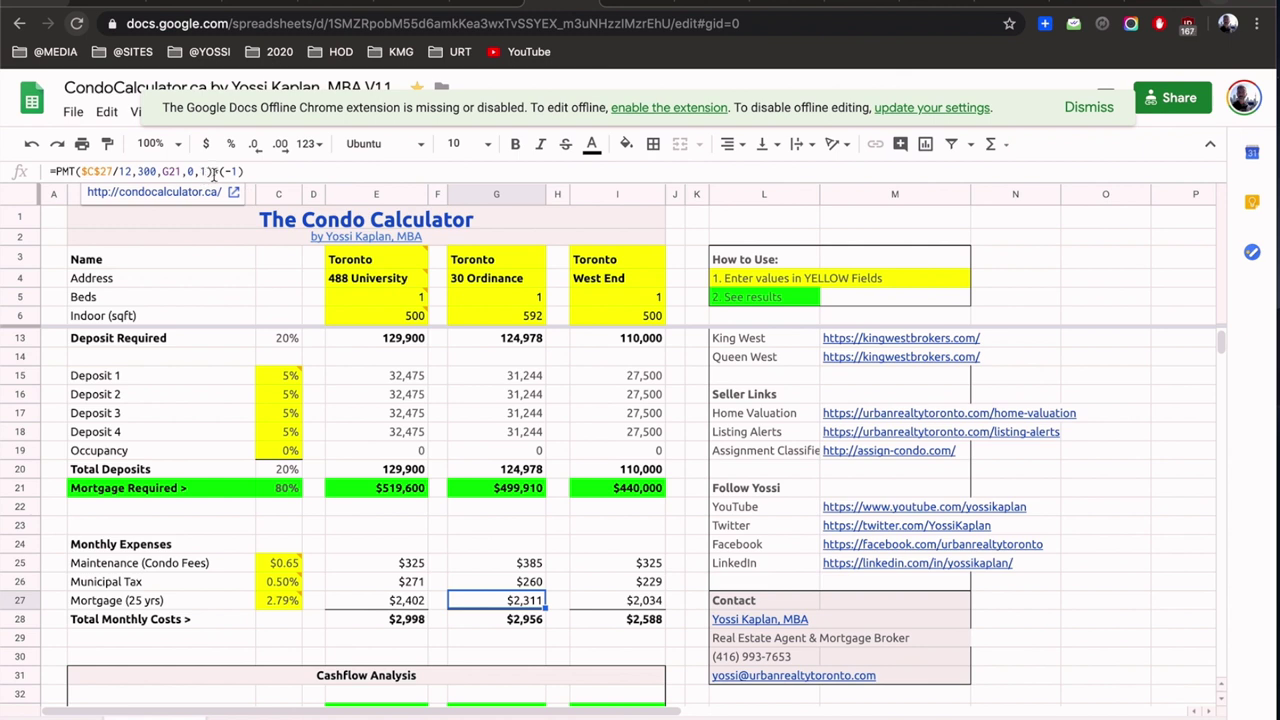
click(496, 620)
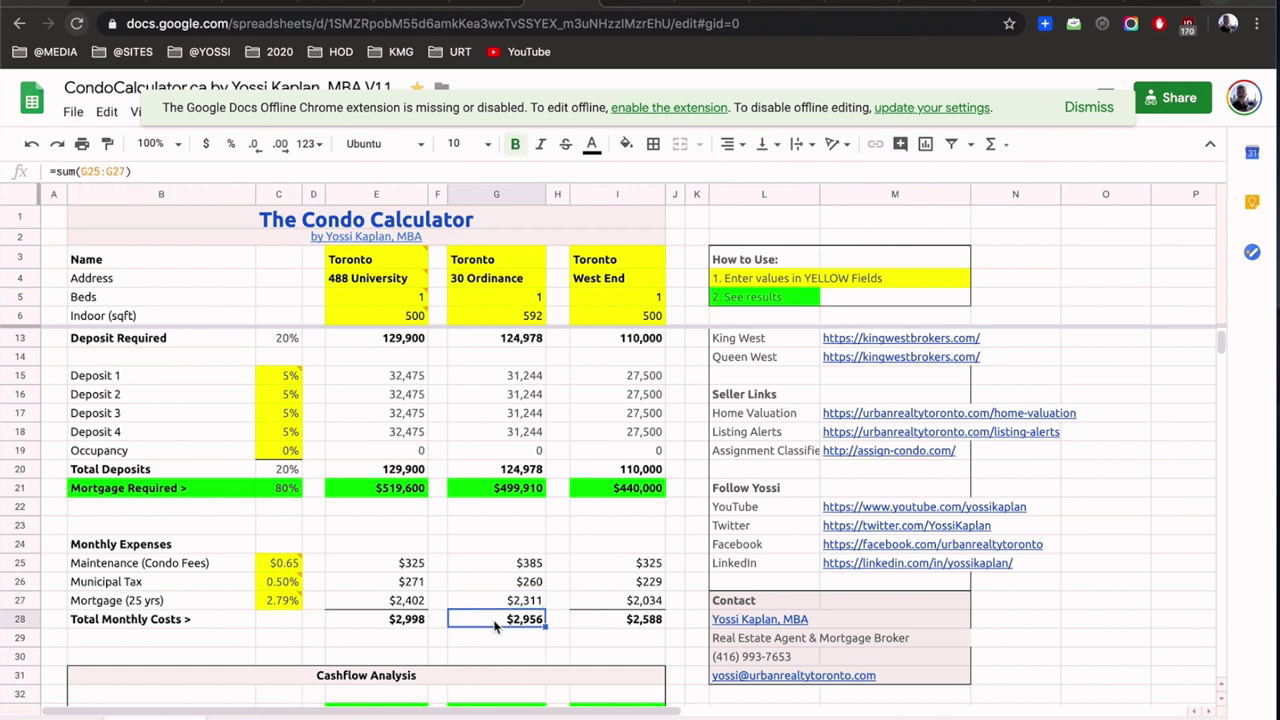
scroll(494, 626, down, 2)
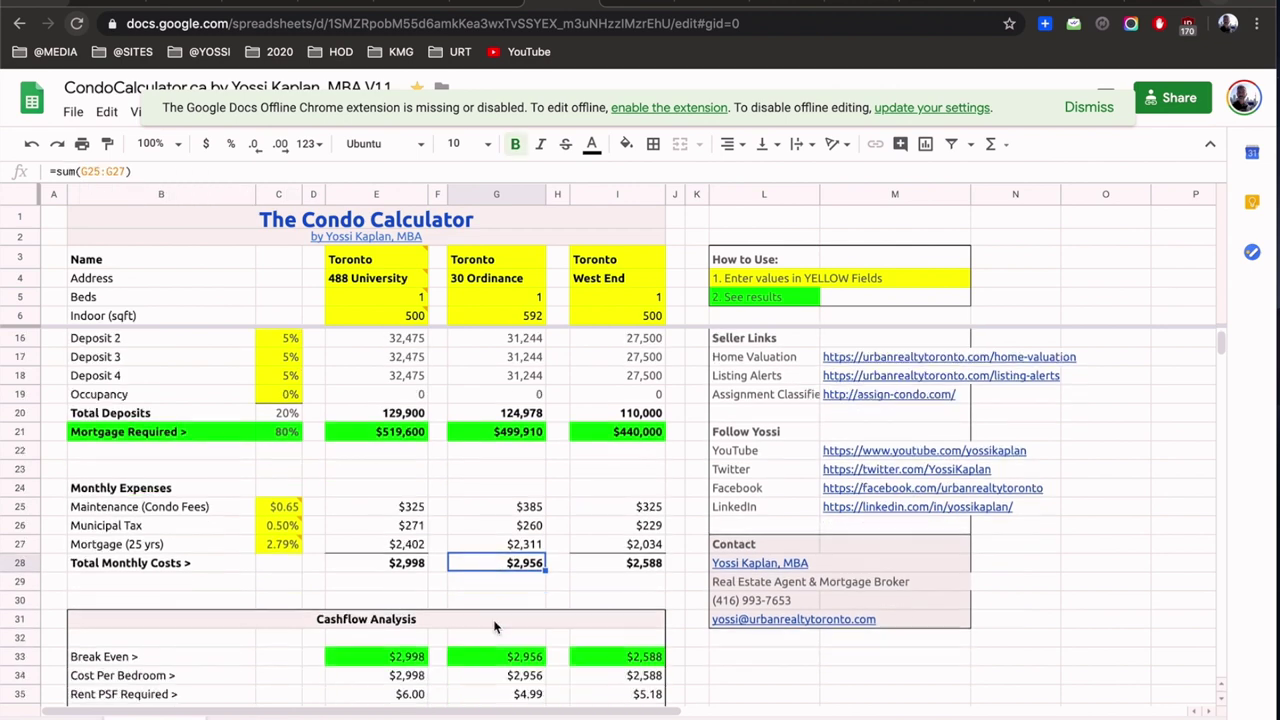
scroll(494, 626, down, 2)
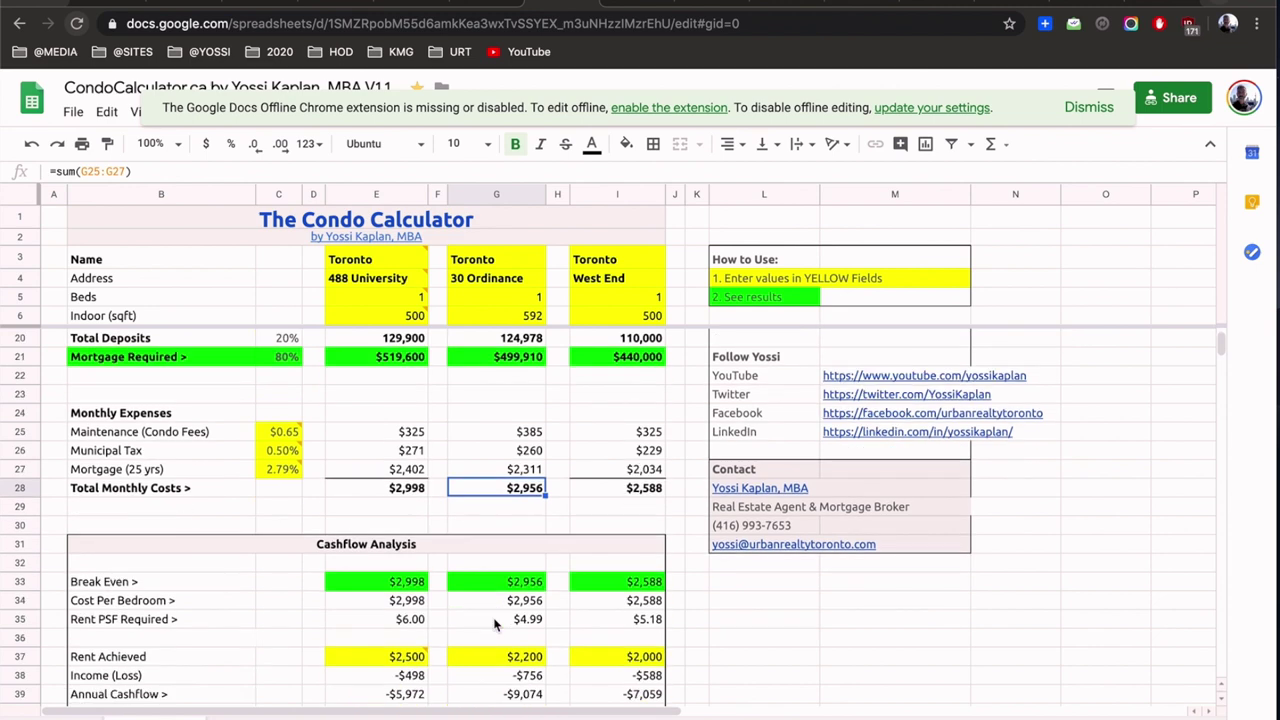
click(508, 199)
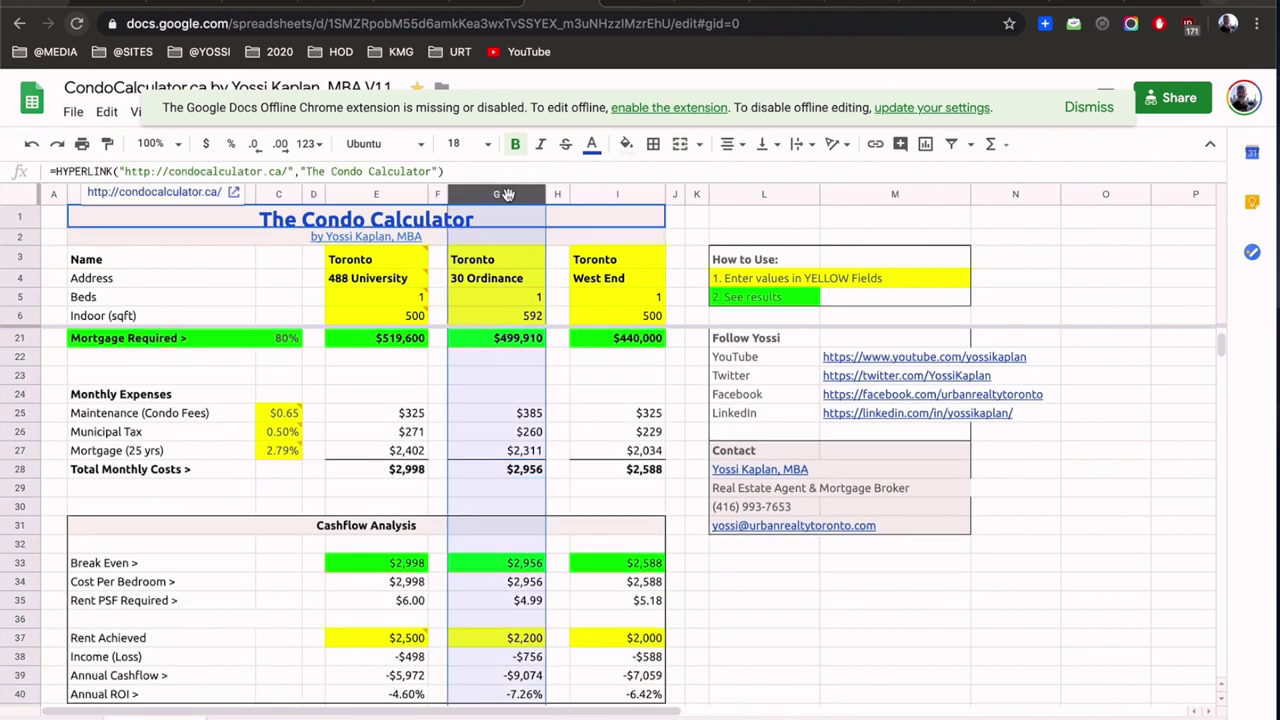
click(492, 600)
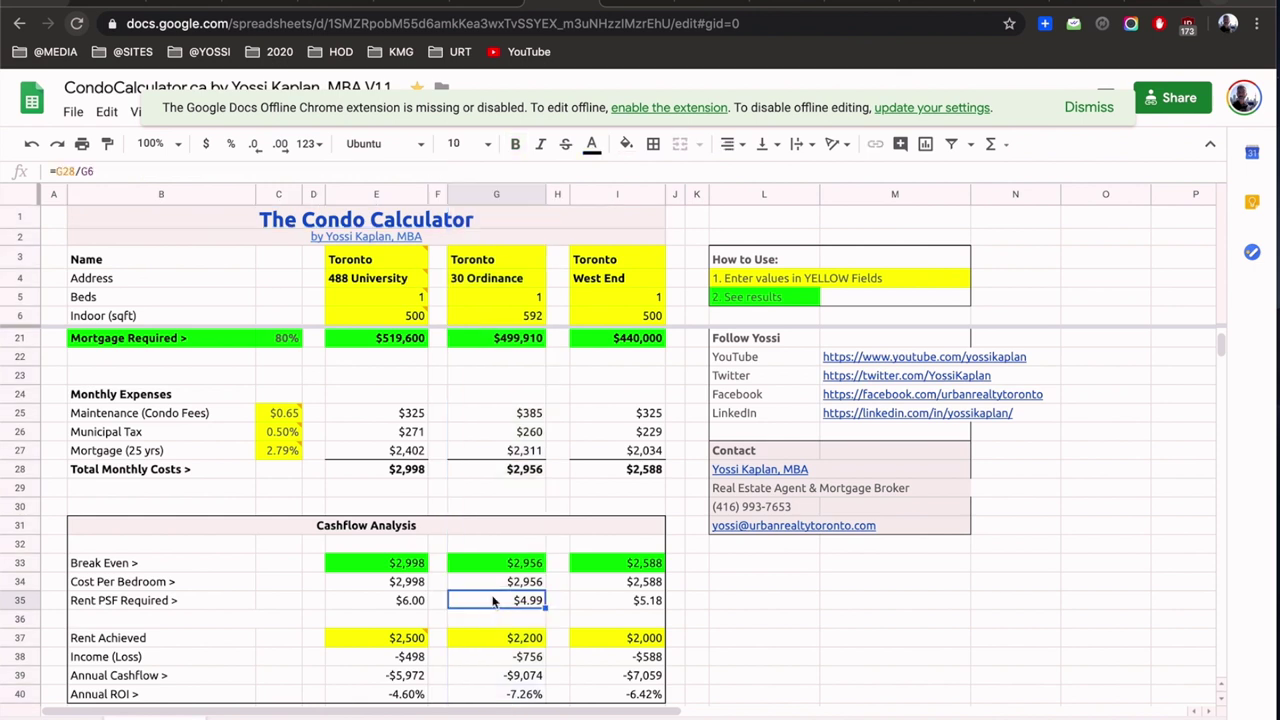
click(636, 6)
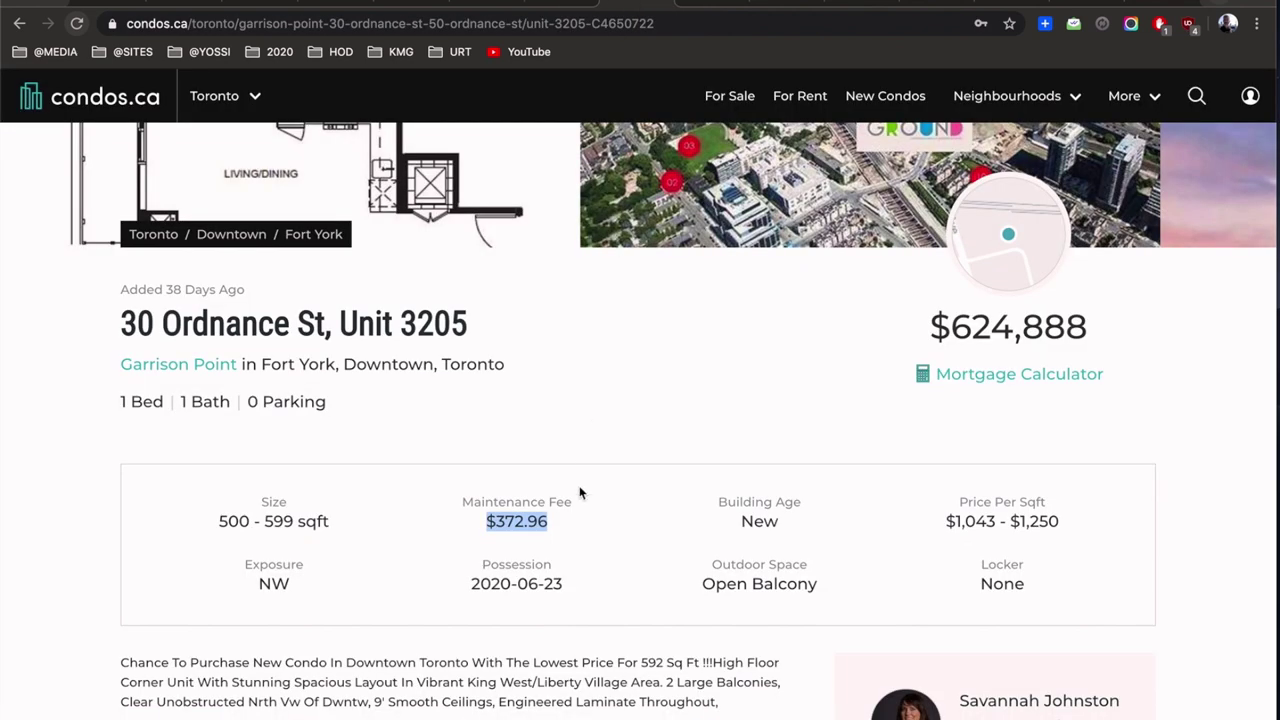
Highlight the $1,043 – $1,250 Price Per Sqft range in the listing details
scroll(579, 492, down, 3)
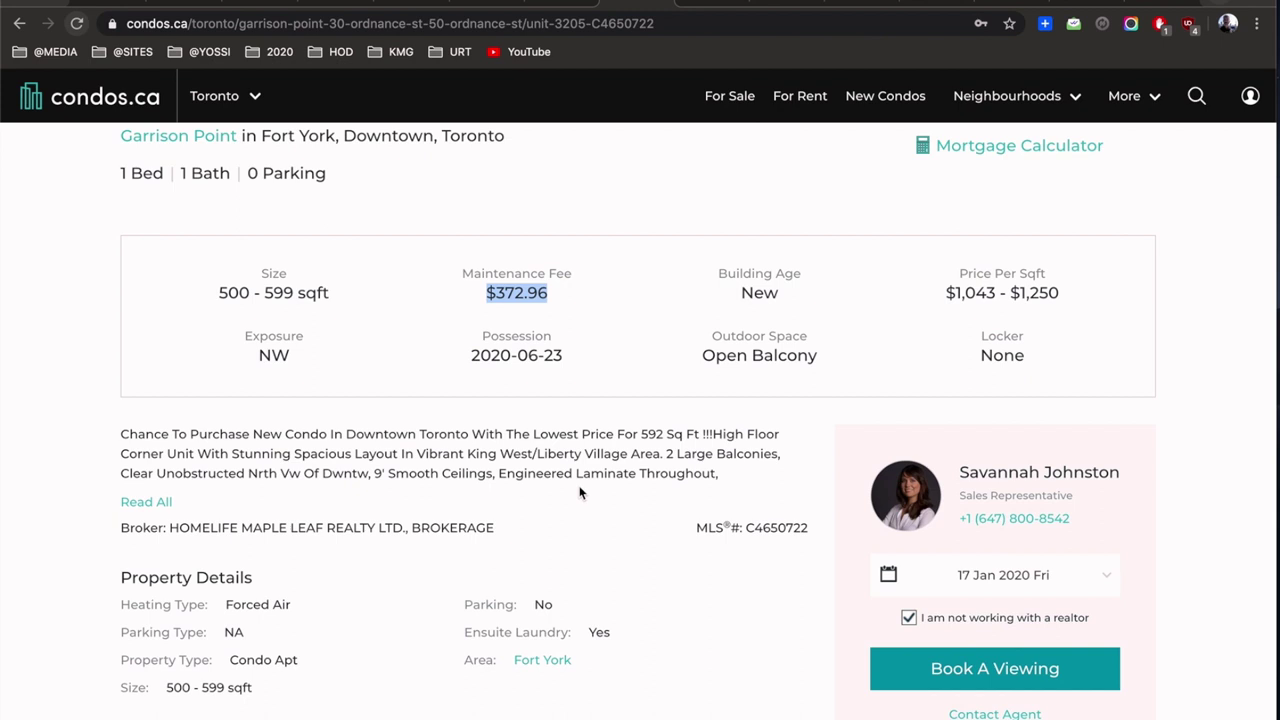
drag(948, 293, 1062, 290)
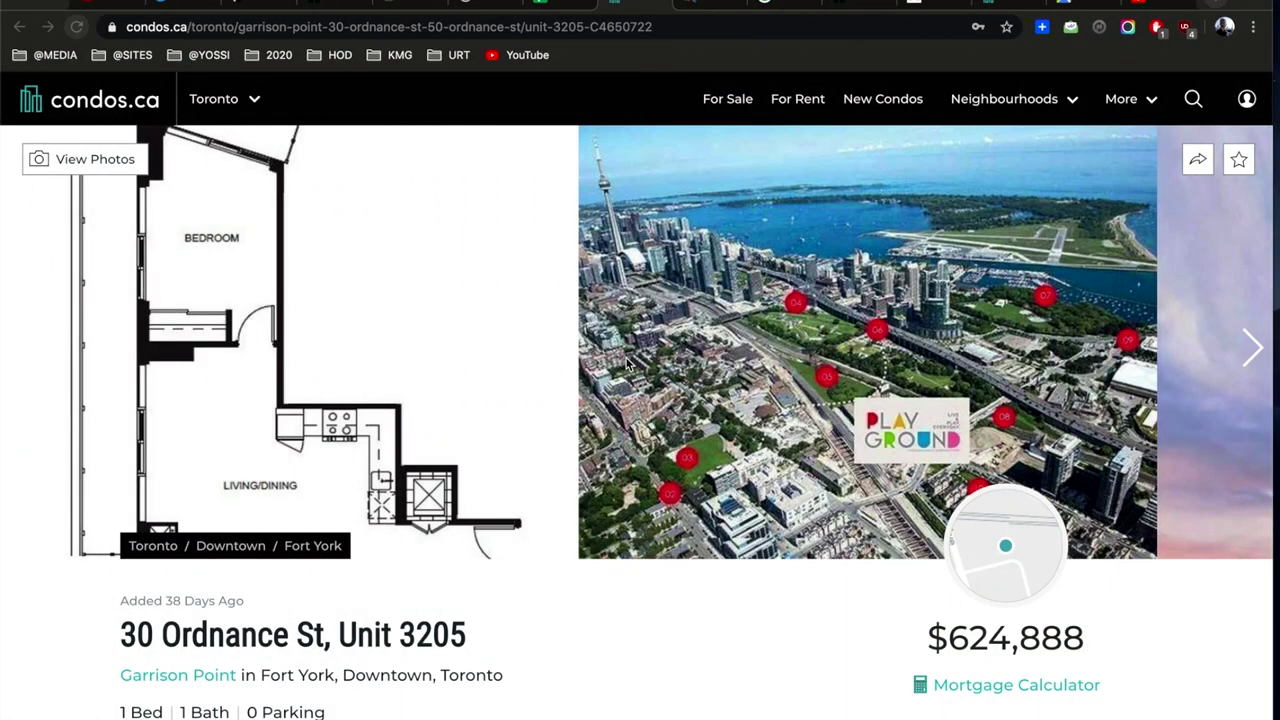
Check 30 Ordnance's break-even figure in the Condo Calculator spreadsheet
scroll(613, 431, down, 2)
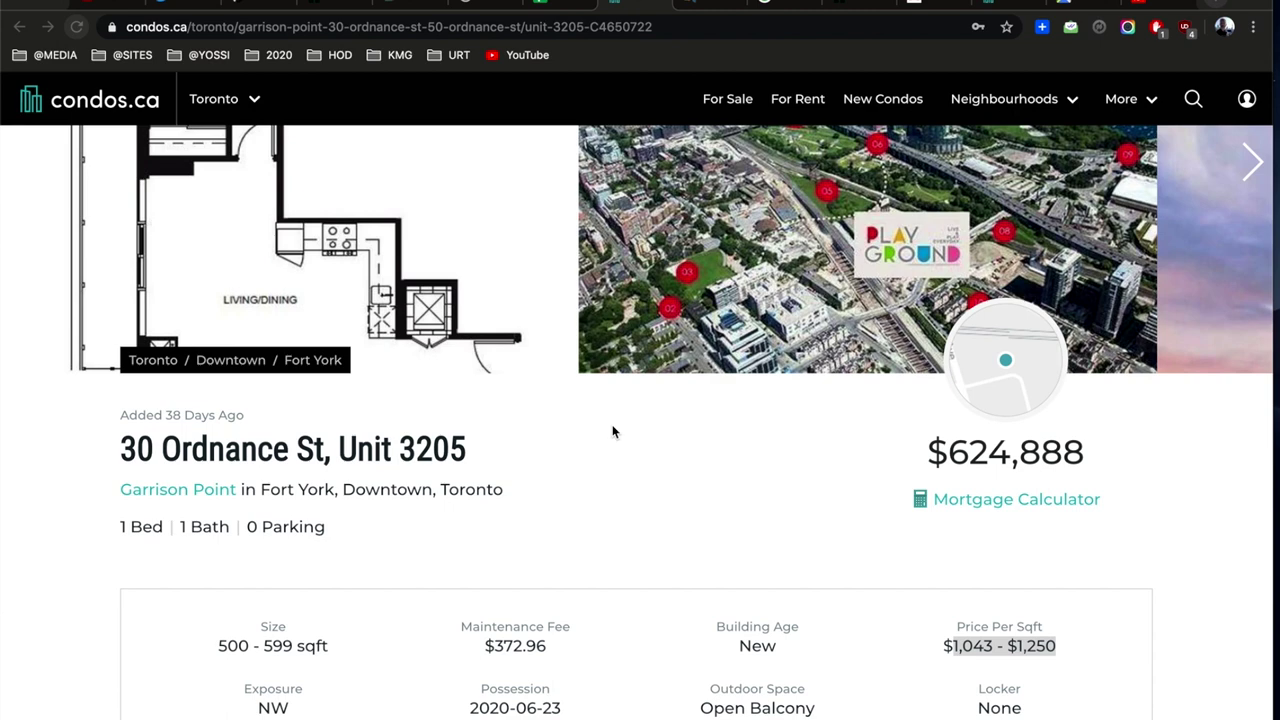
scroll(613, 431, up, 1)
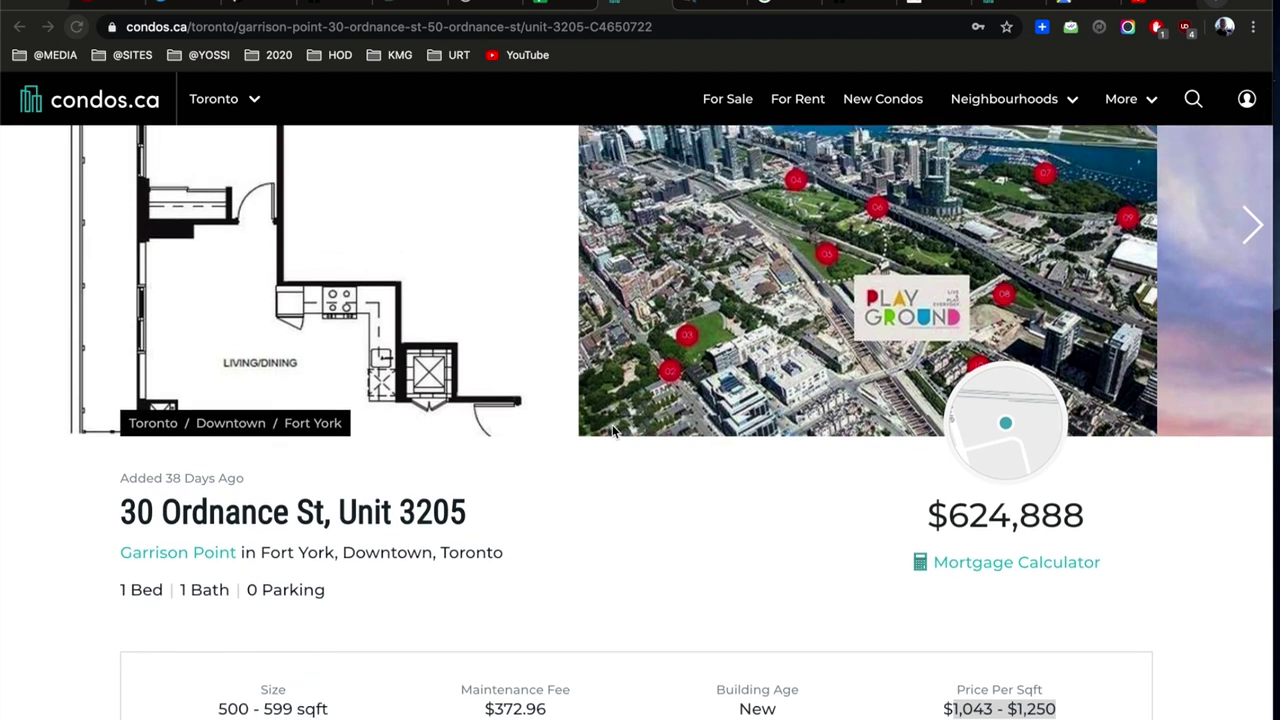
scroll(613, 431, up, 2)
click(580, 10)
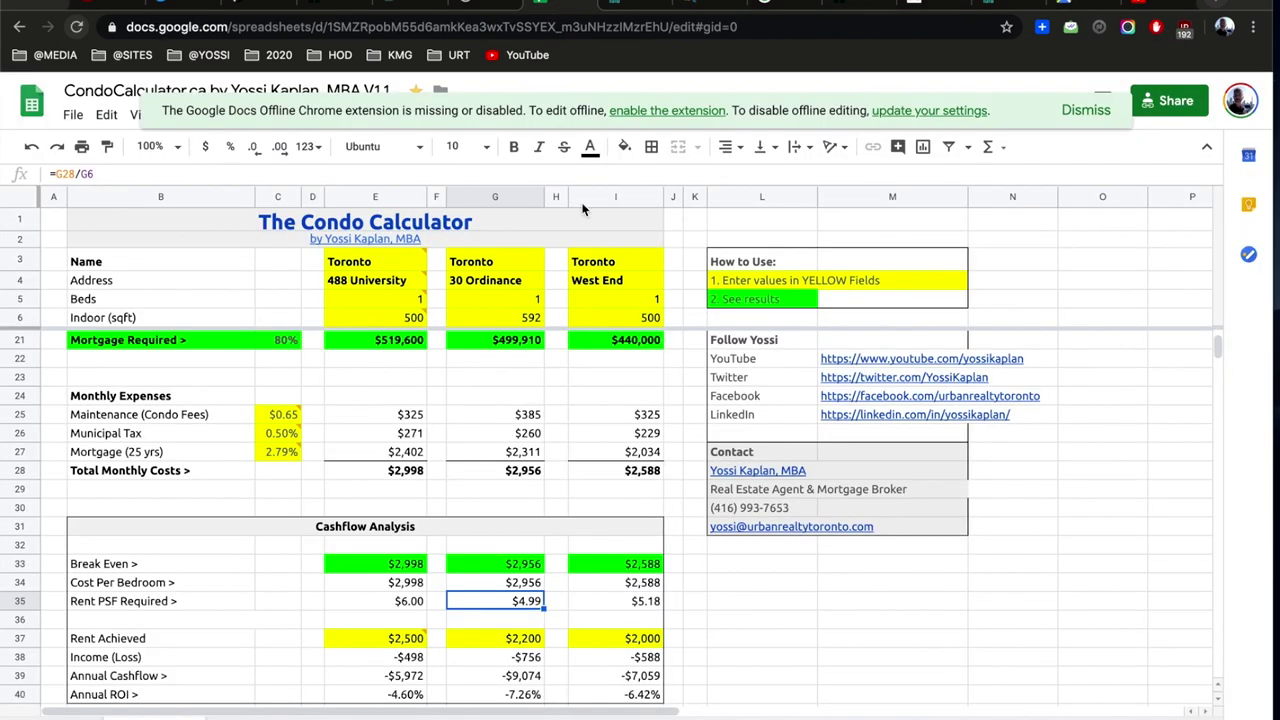
click(512, 566)
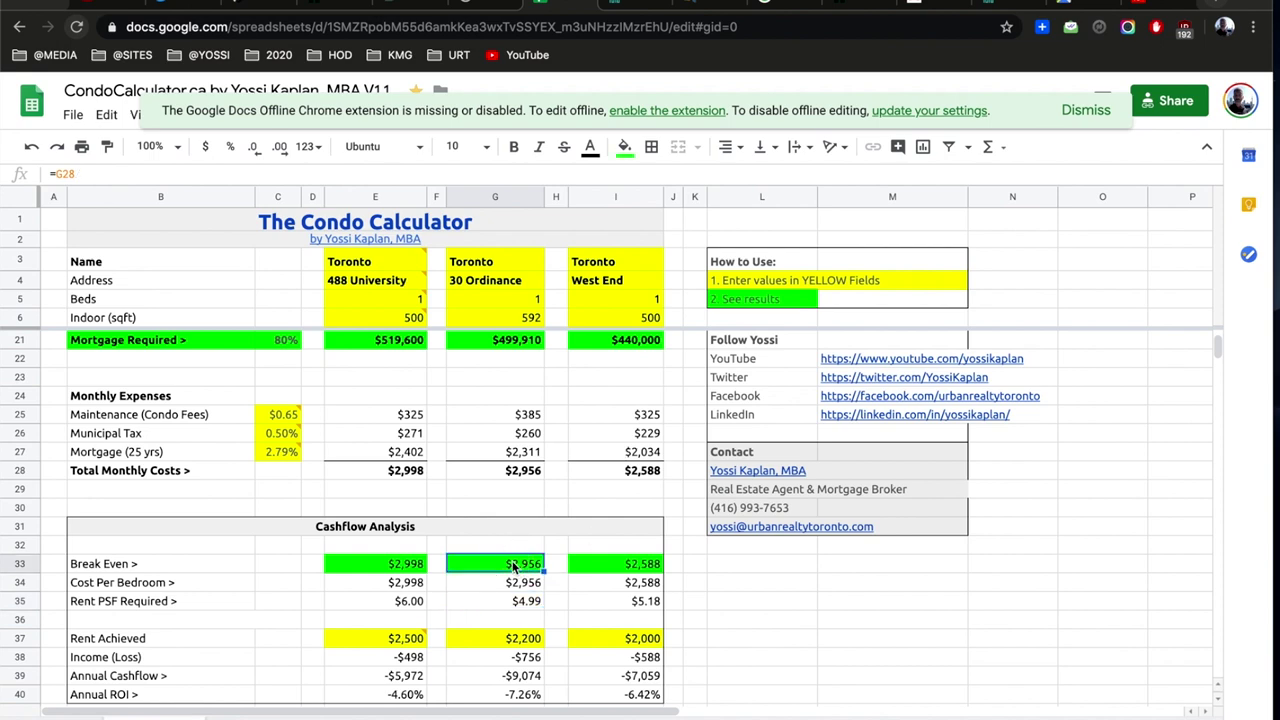
Look over the 30 Ordnance St listing again before moving to the Point2Homes 488 University Ave listing
click(628, 5)
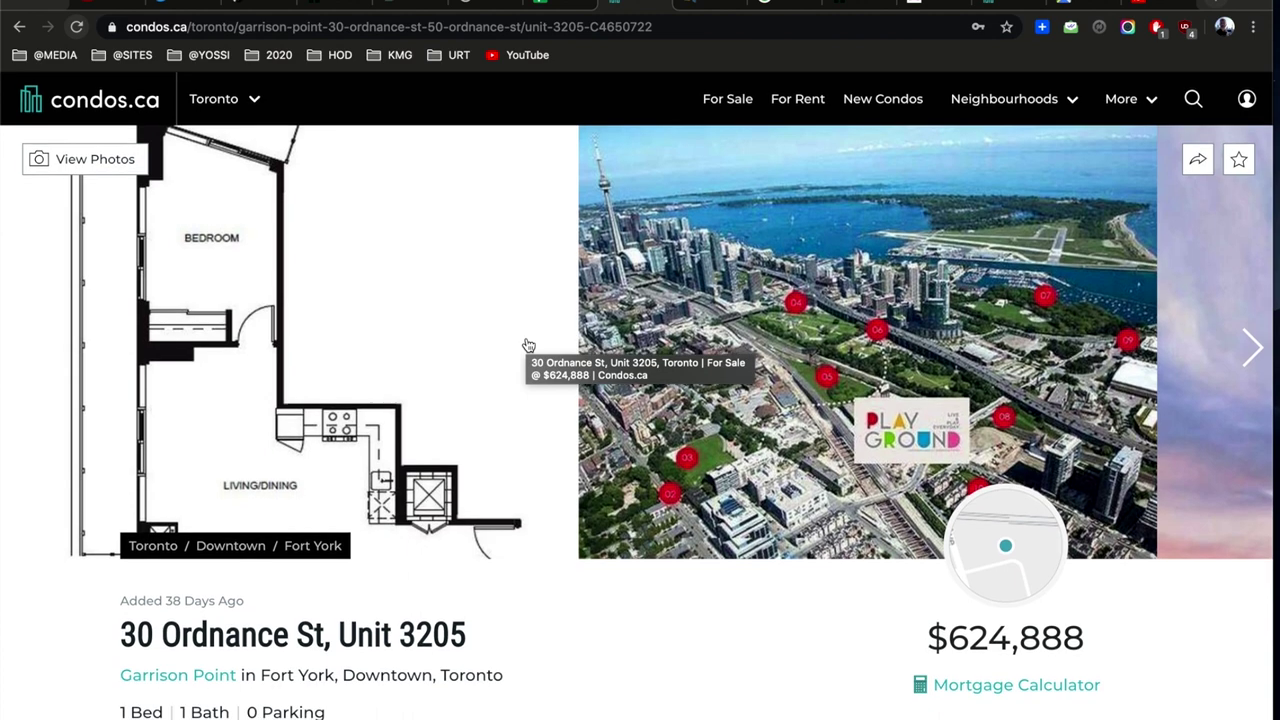
scroll(528, 345, down, 1)
scroll(528, 345, down, 5)
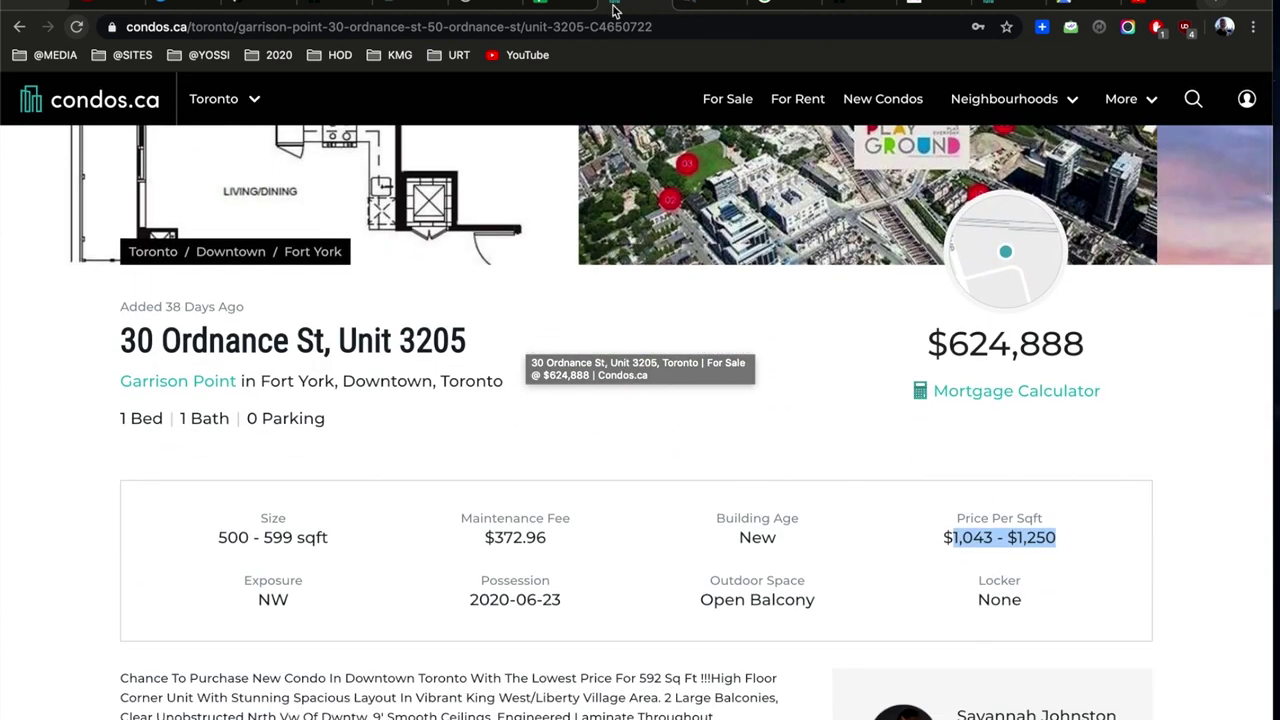
scroll(562, 336, up, 5)
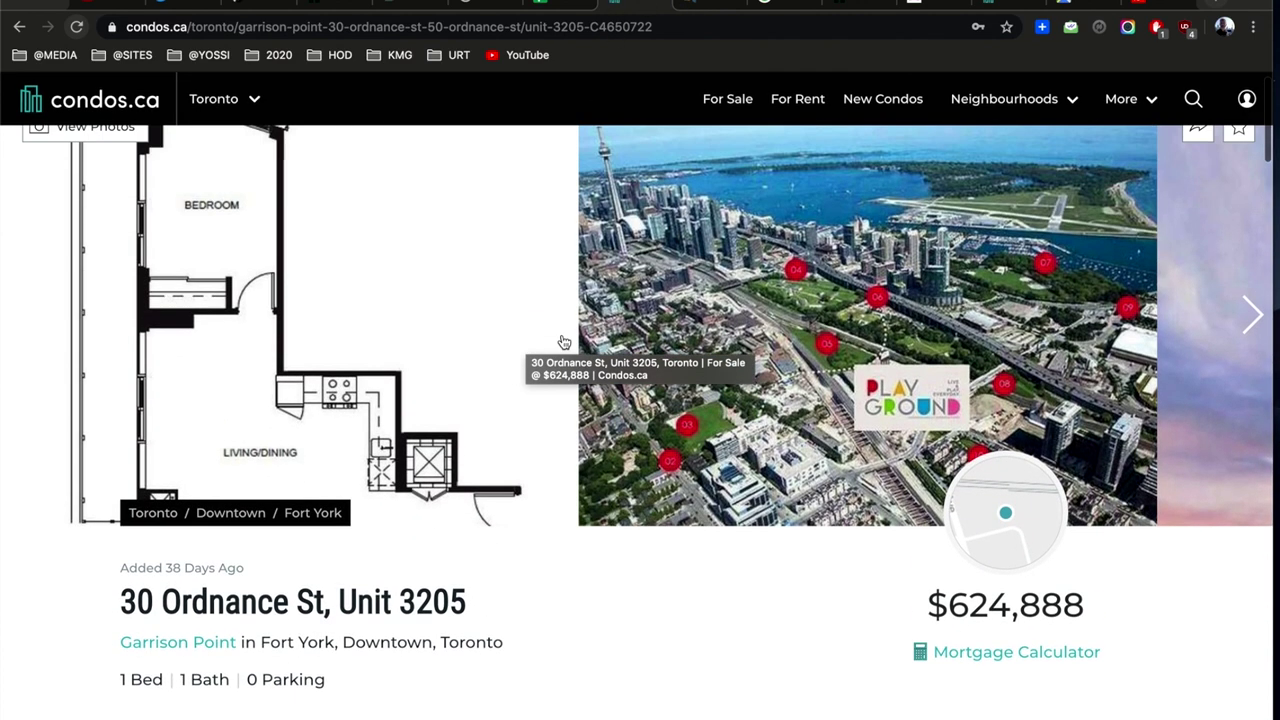
click(712, 8)
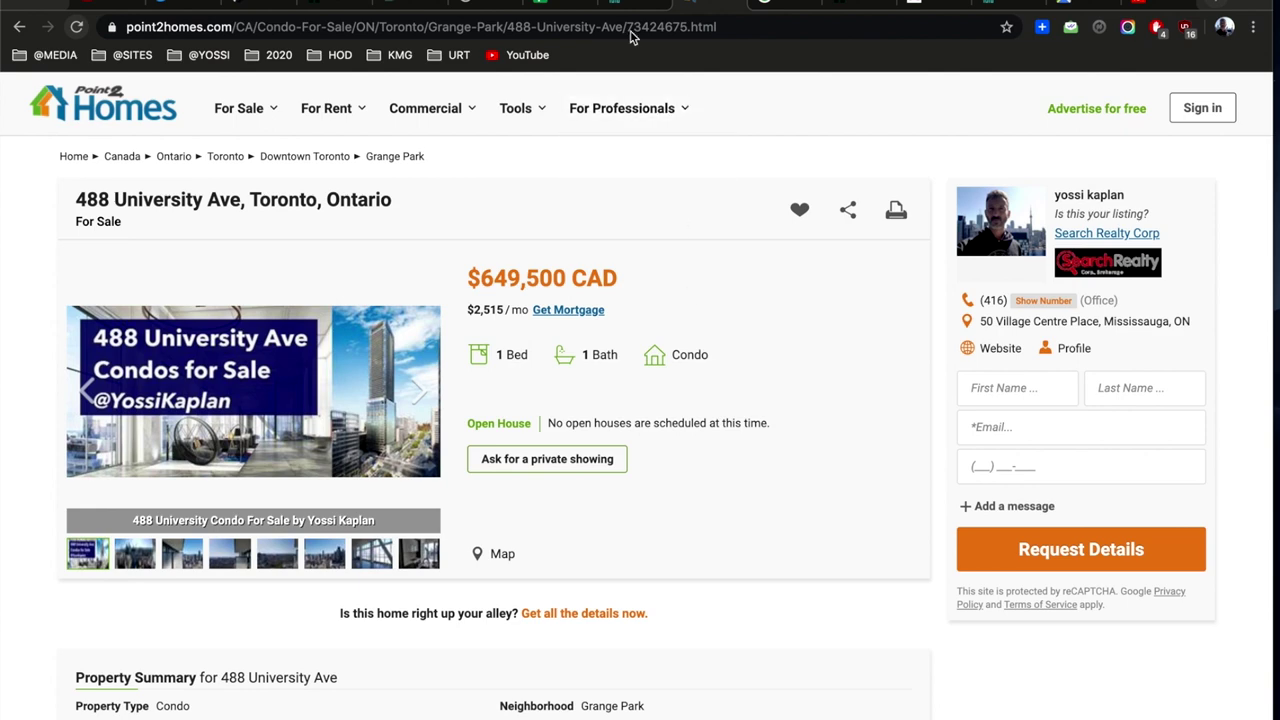
Scroll through the 488 University Ave property summary before switching to the Toronto map
scroll(659, 397, down, 1)
scroll(659, 397, down, 2)
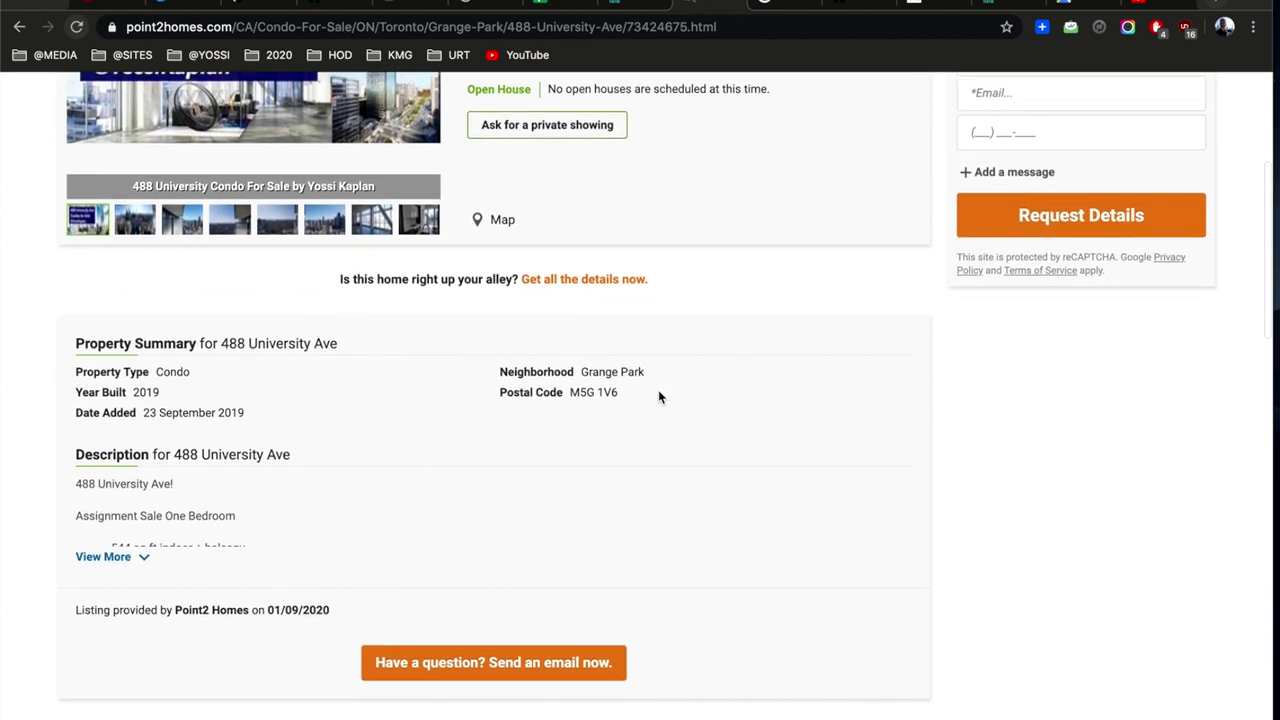
scroll(659, 397, down, 5)
scroll(659, 397, down, 1)
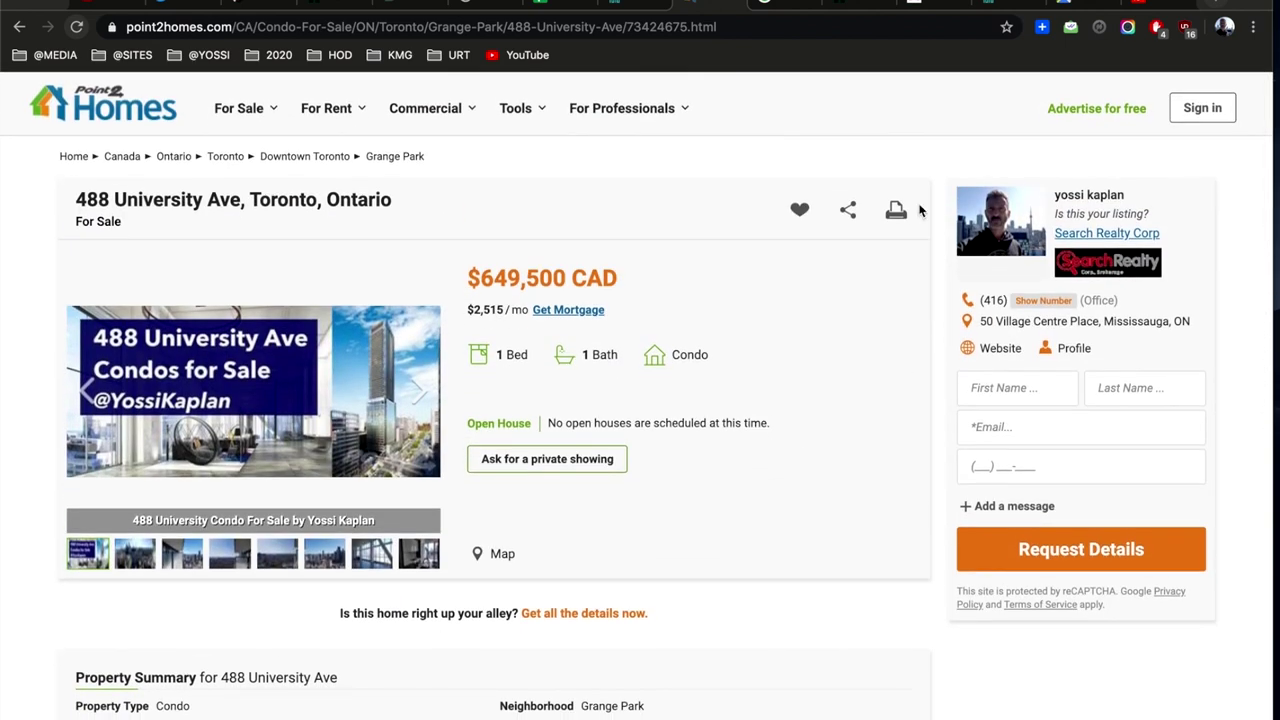
click(1082, 8)
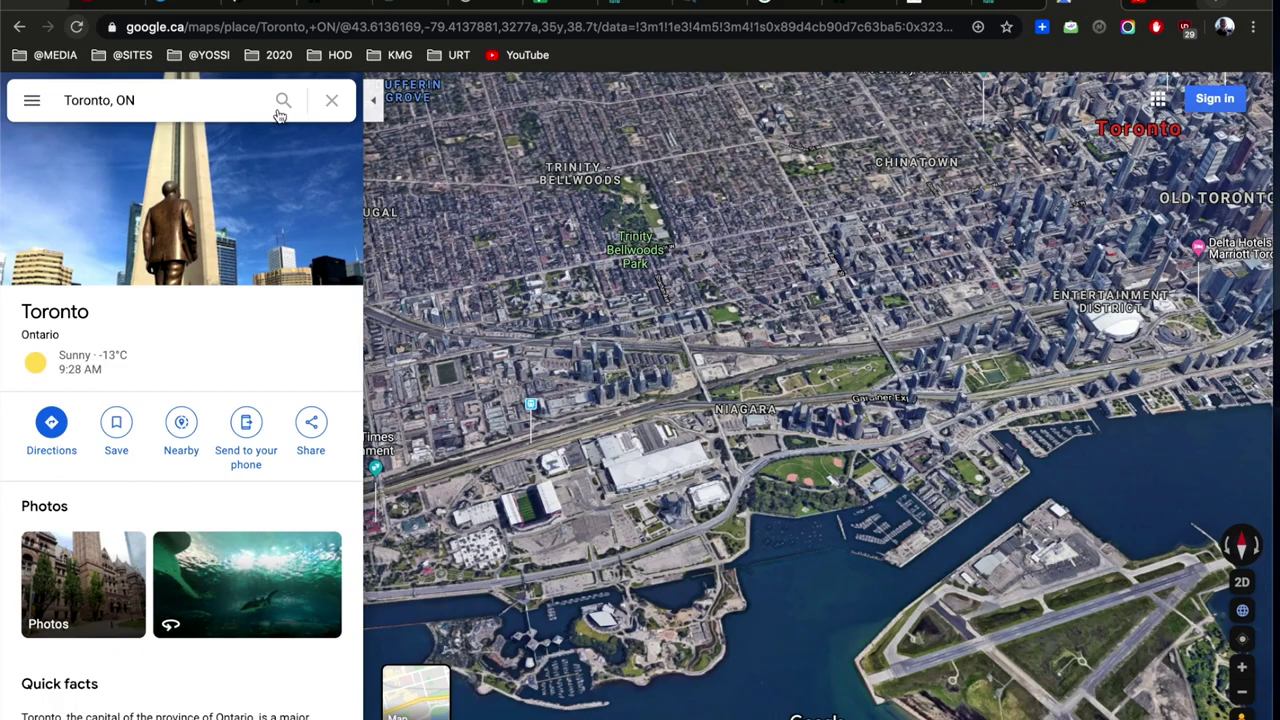
Search for 488 University Ave and show details for nearby St Patrick Station
click(250, 99)
text(488 uni)
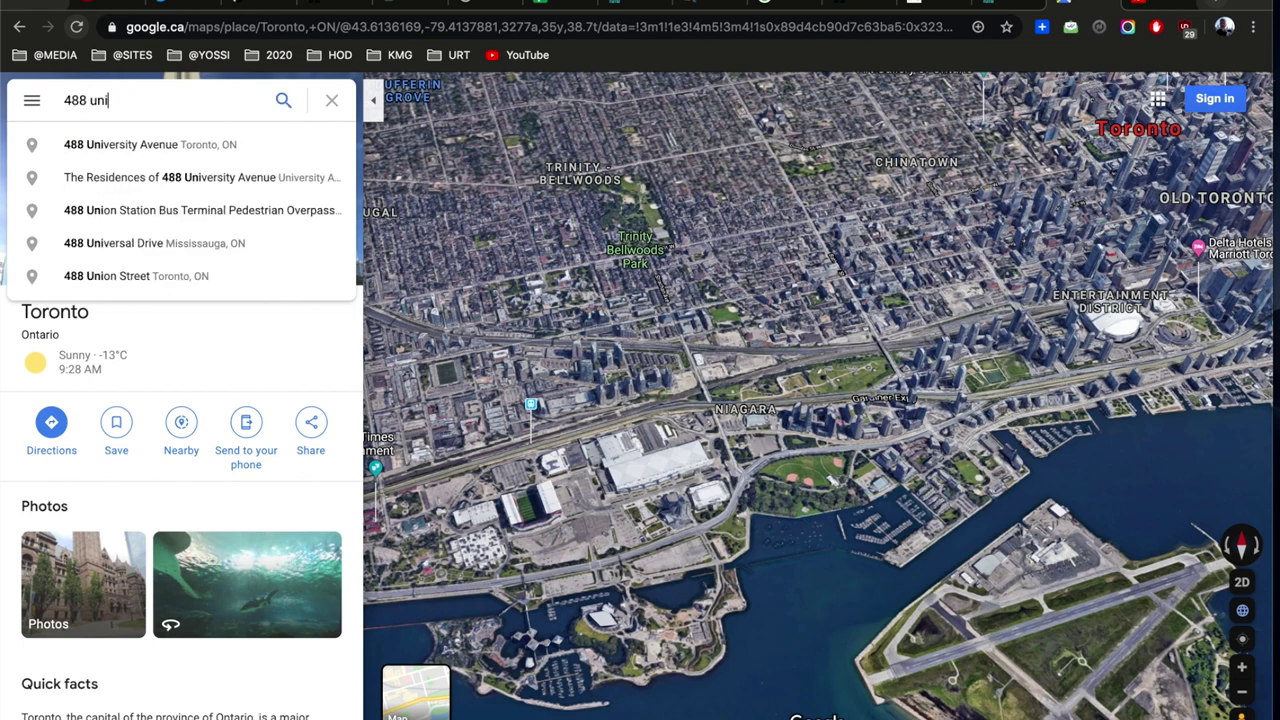
key(Down)
key(Return)
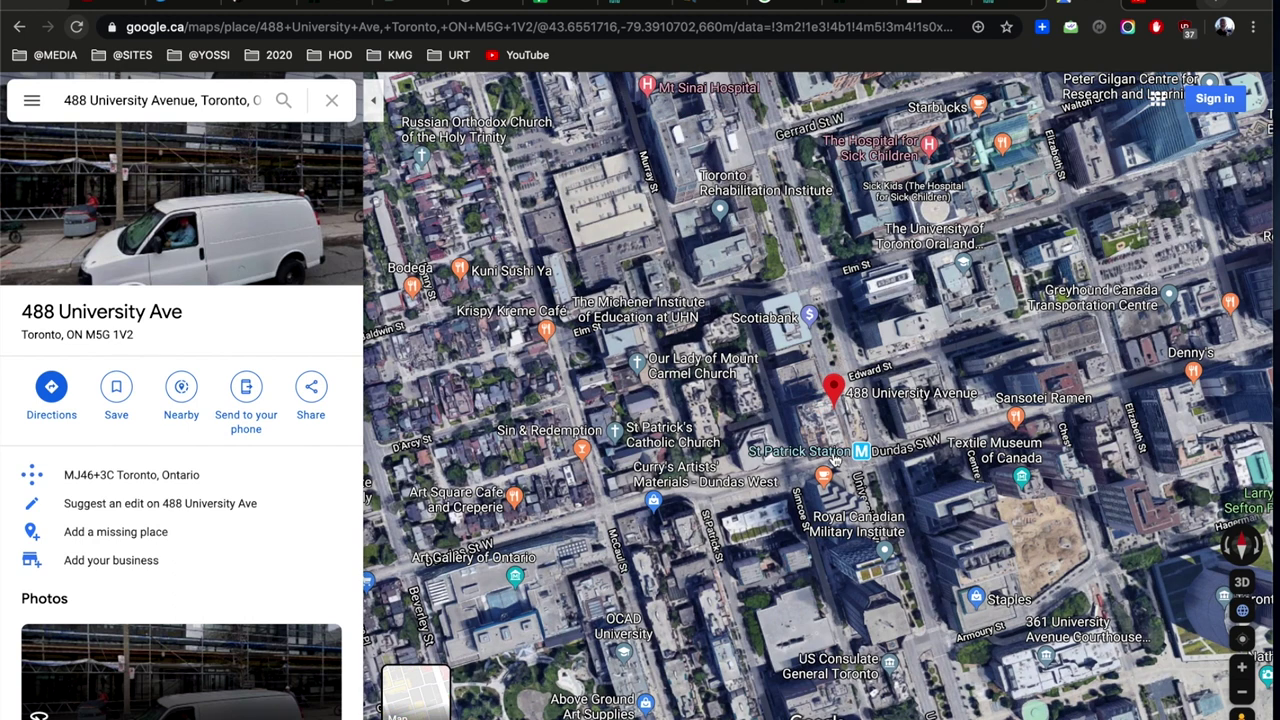
click(835, 456)
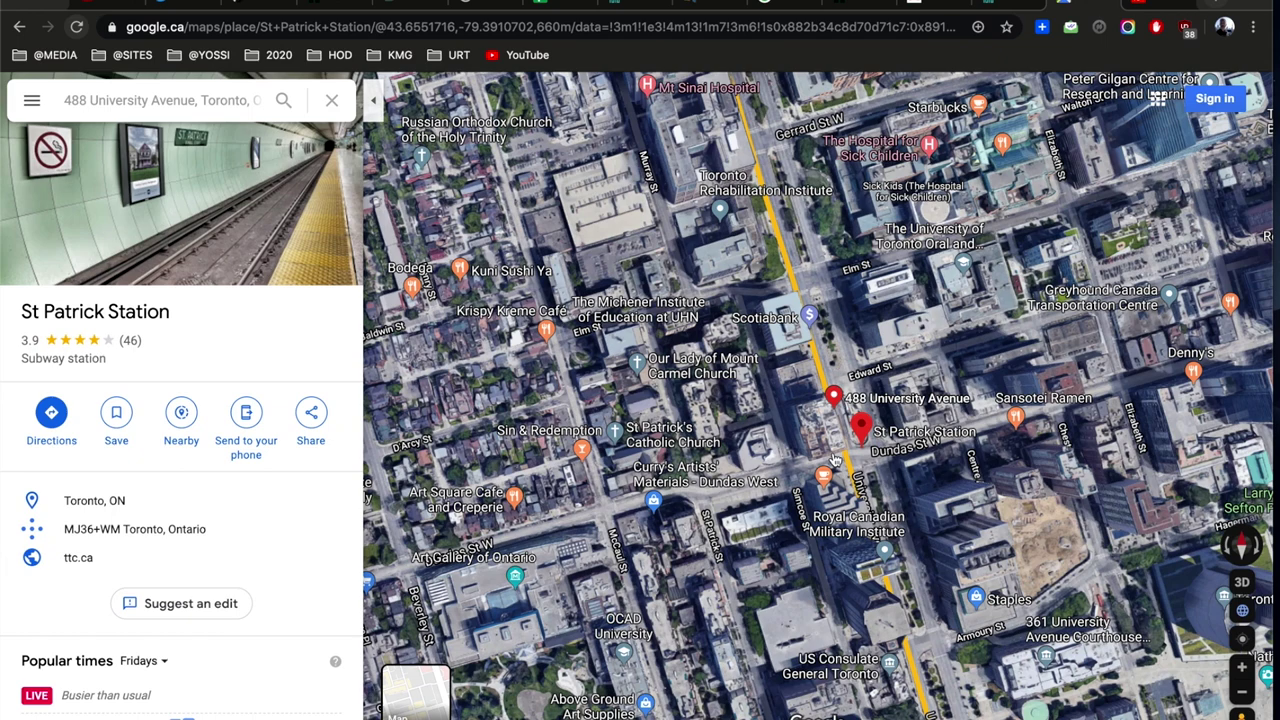
Zoom out two levels and pan to see the downtown subway lines around St Patrick
click(1241, 691)
click(1241, 691)
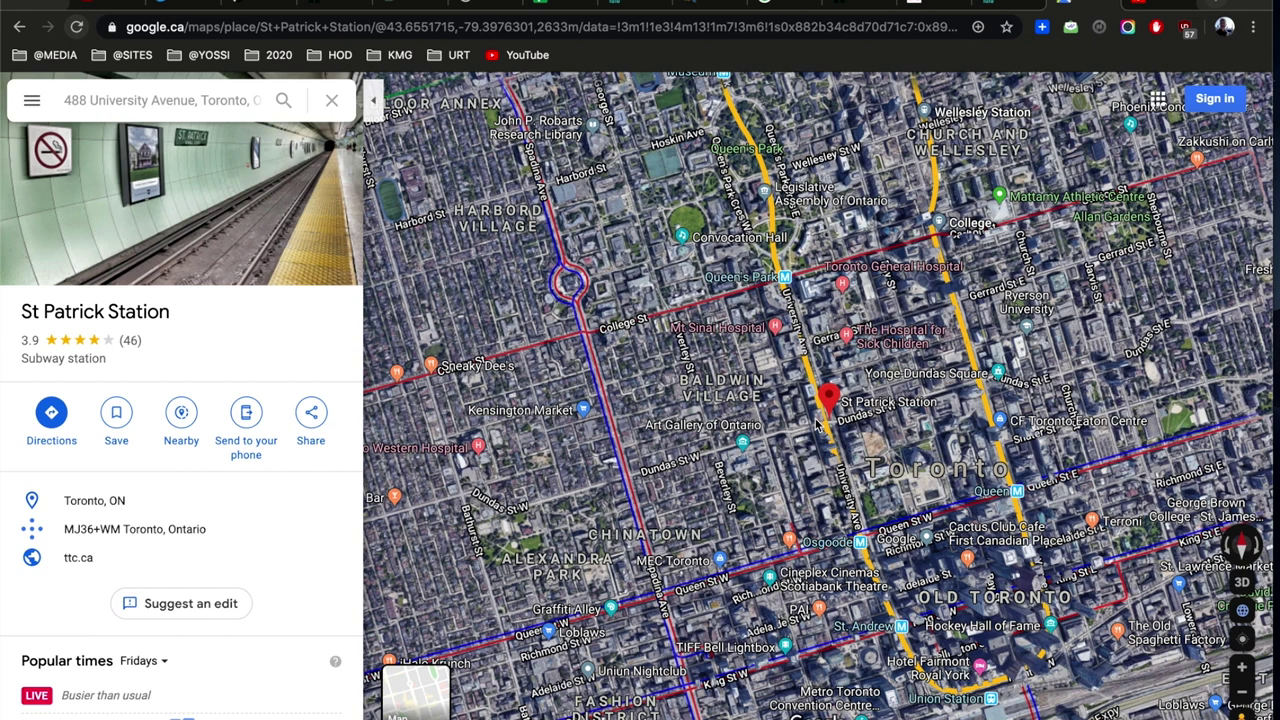
drag(802, 362, 691, 328)
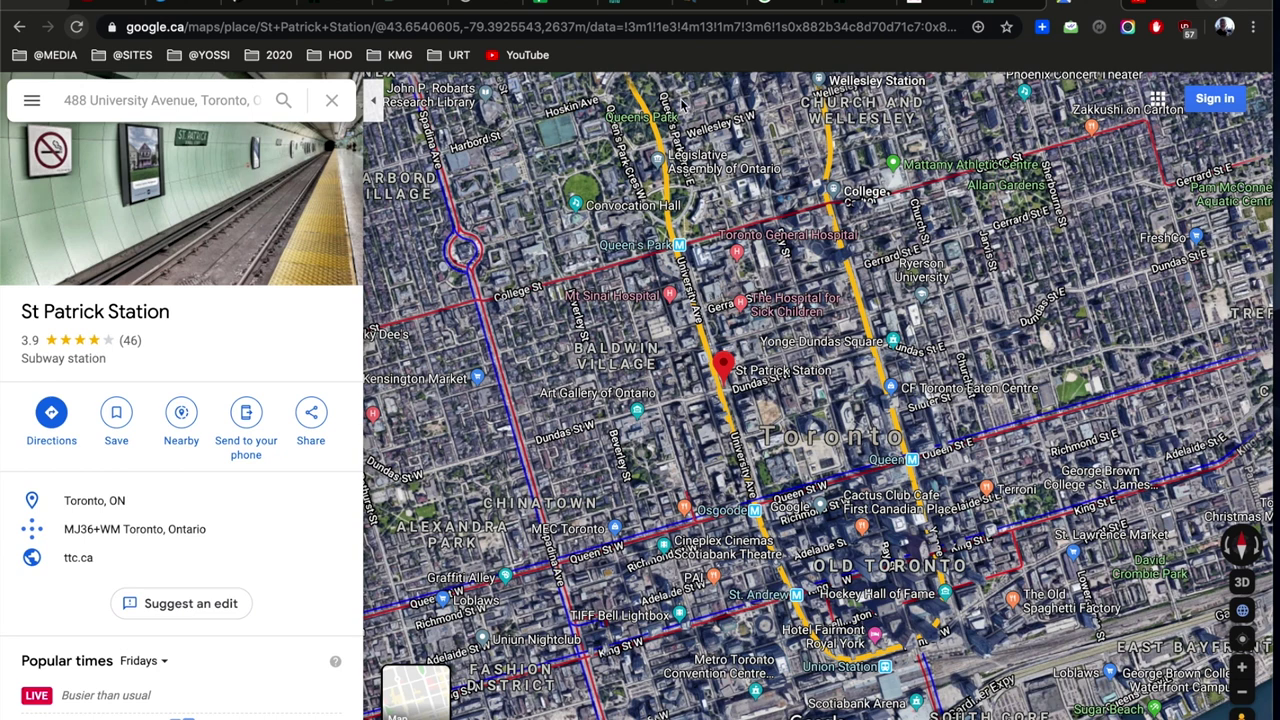
click(716, 14)
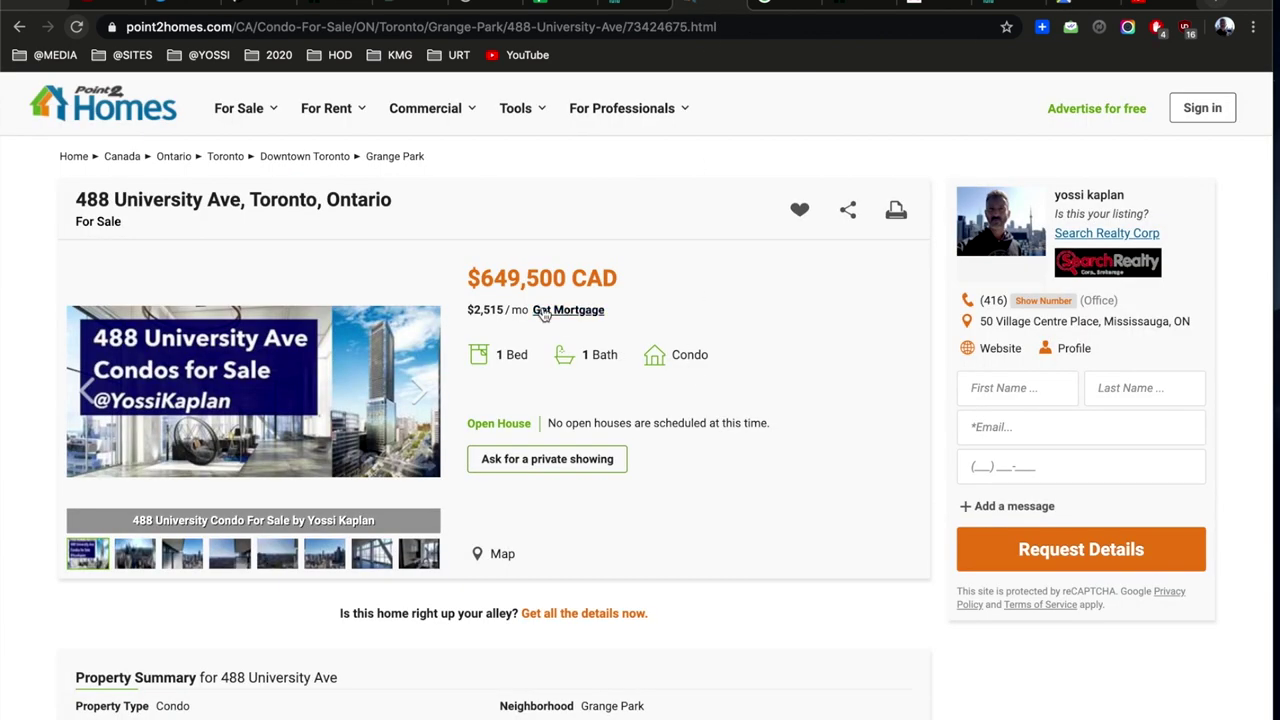
Select 488 University Ave's $649,500 CAD asking price, comparing with the 30 Ordnance listing
drag(476, 279, 618, 279)
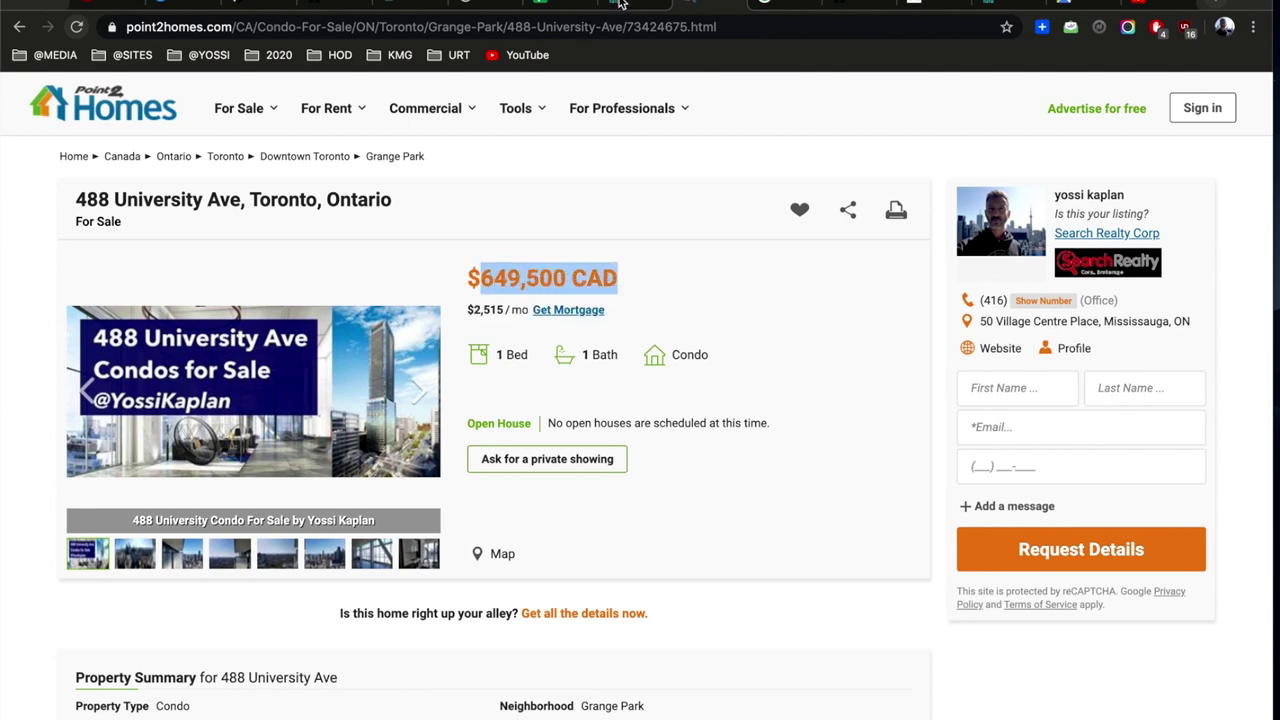
click(640, 5)
click(726, 4)
click(556, 5)
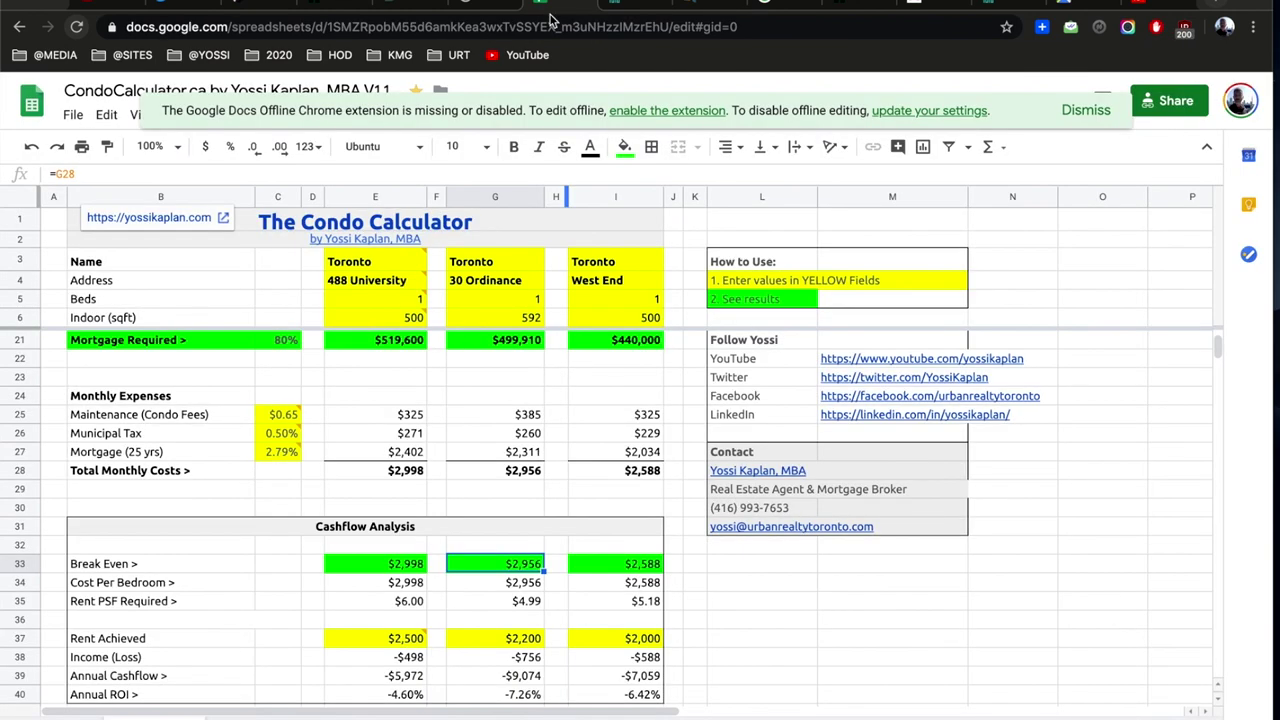
Enter 544 sqft indoor in E6, unhide rows 7–20, and set the balcony to 108 sqft
click(373, 320)
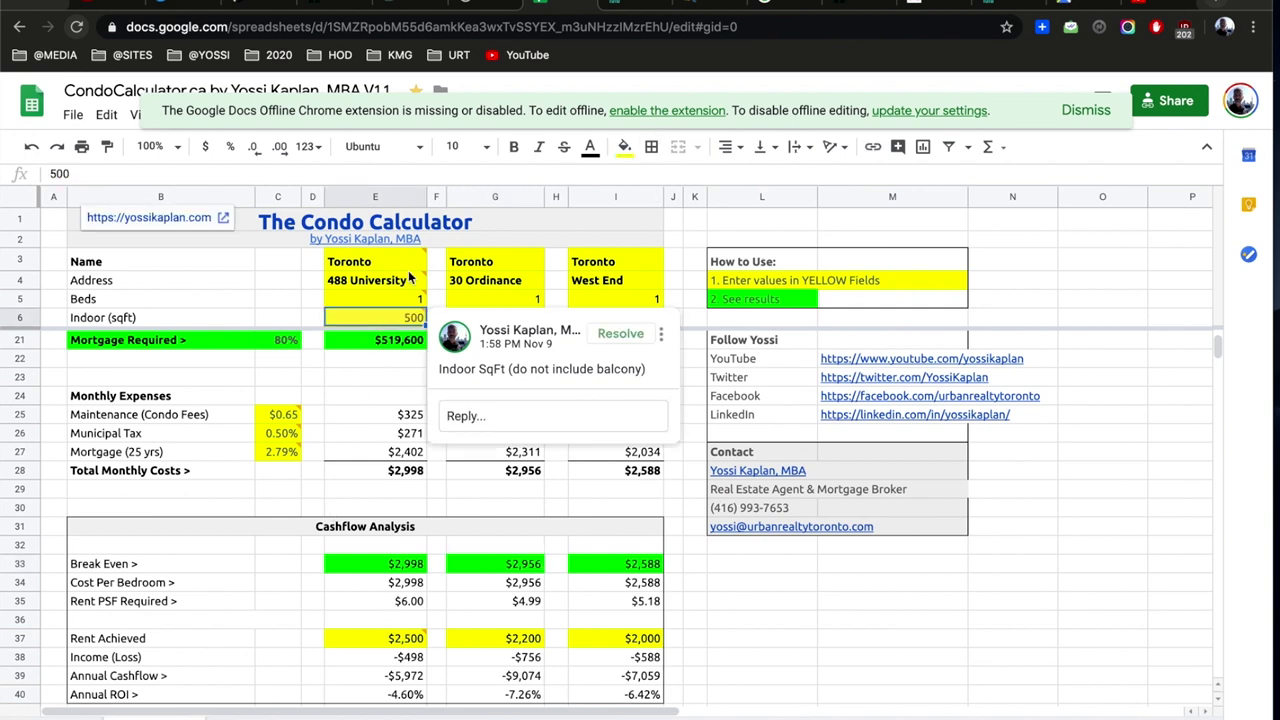
text(544)
click(20, 328)
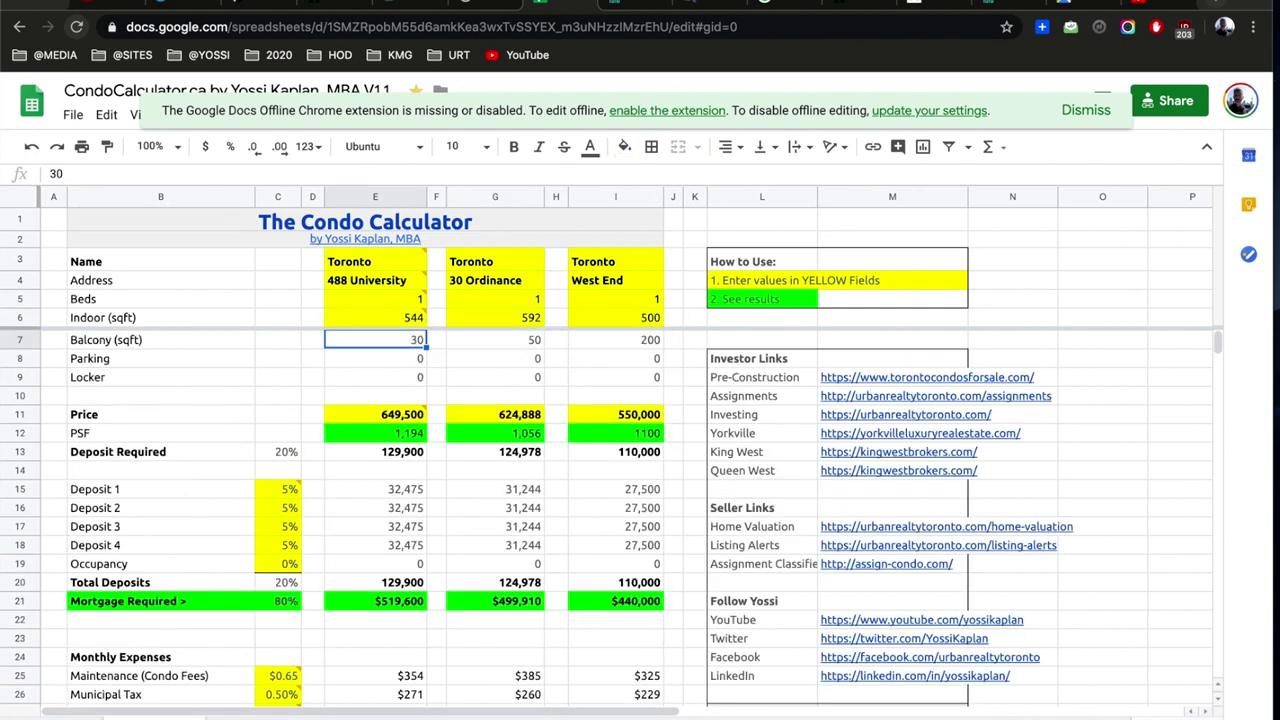
click(375, 340)
text(108)
key(Return)
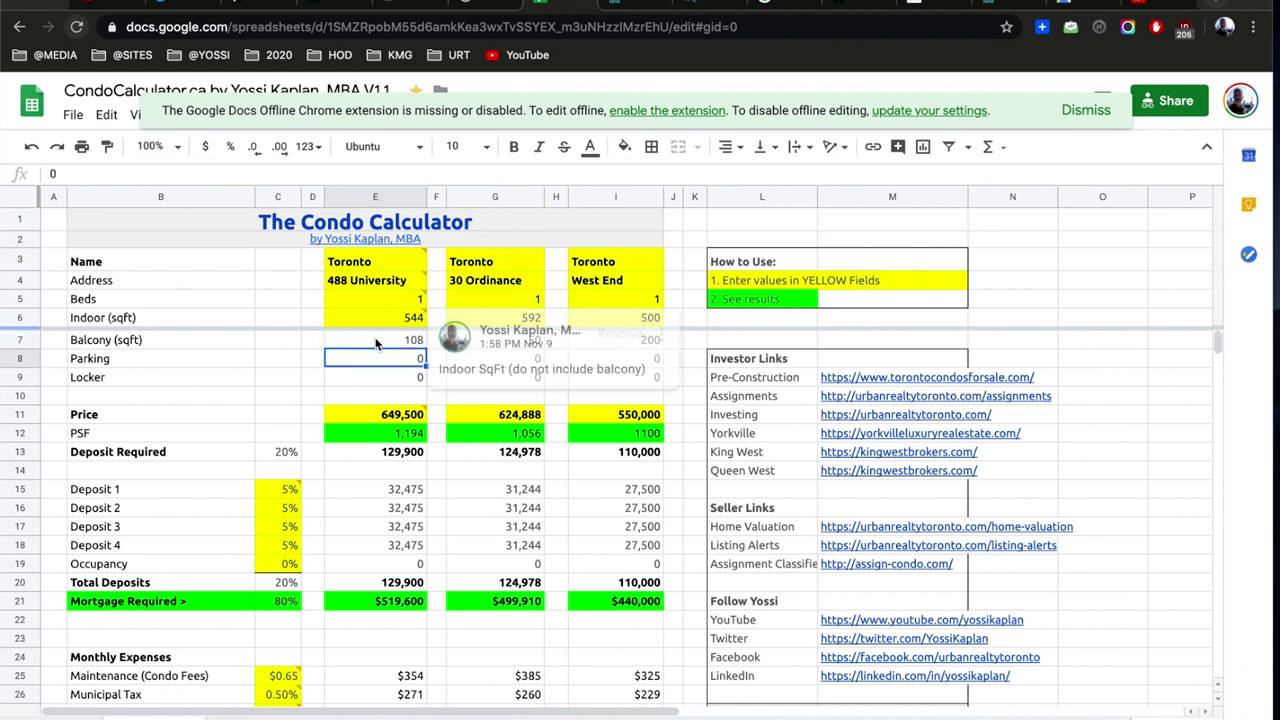
Review 488 University's unit price and price per sqft in E11 and E12
click(377, 420)
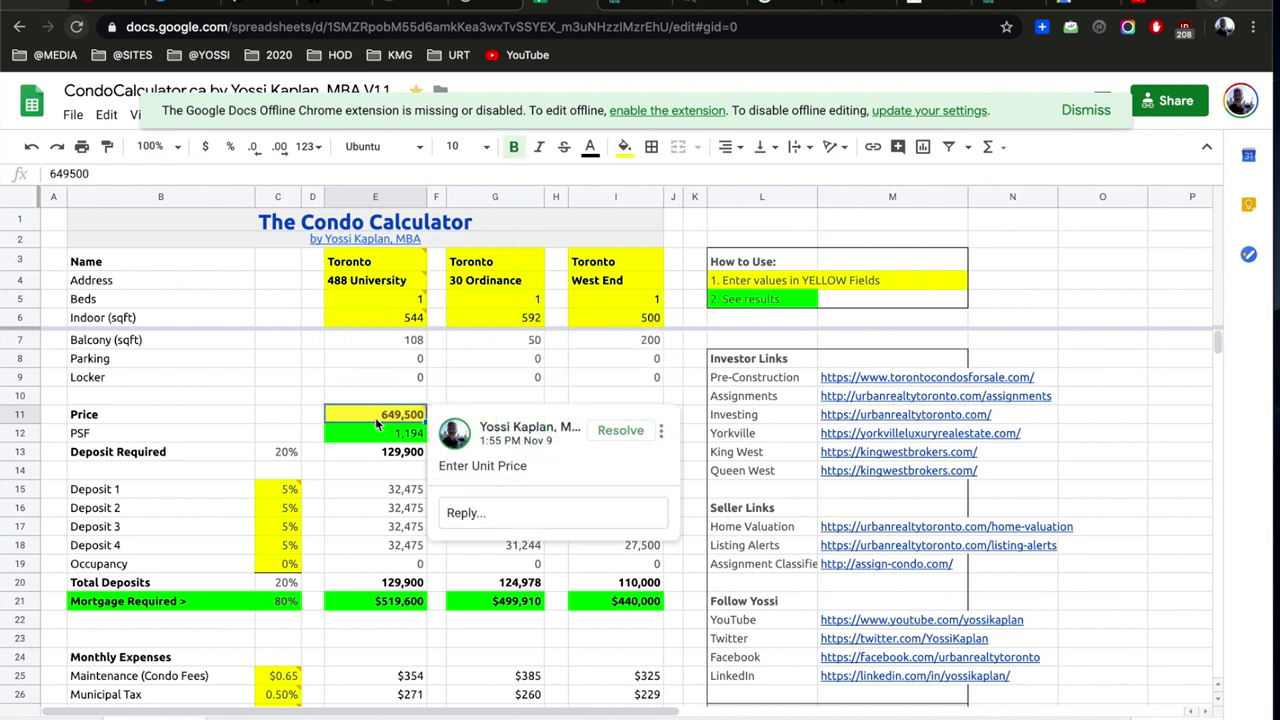
click(373, 432)
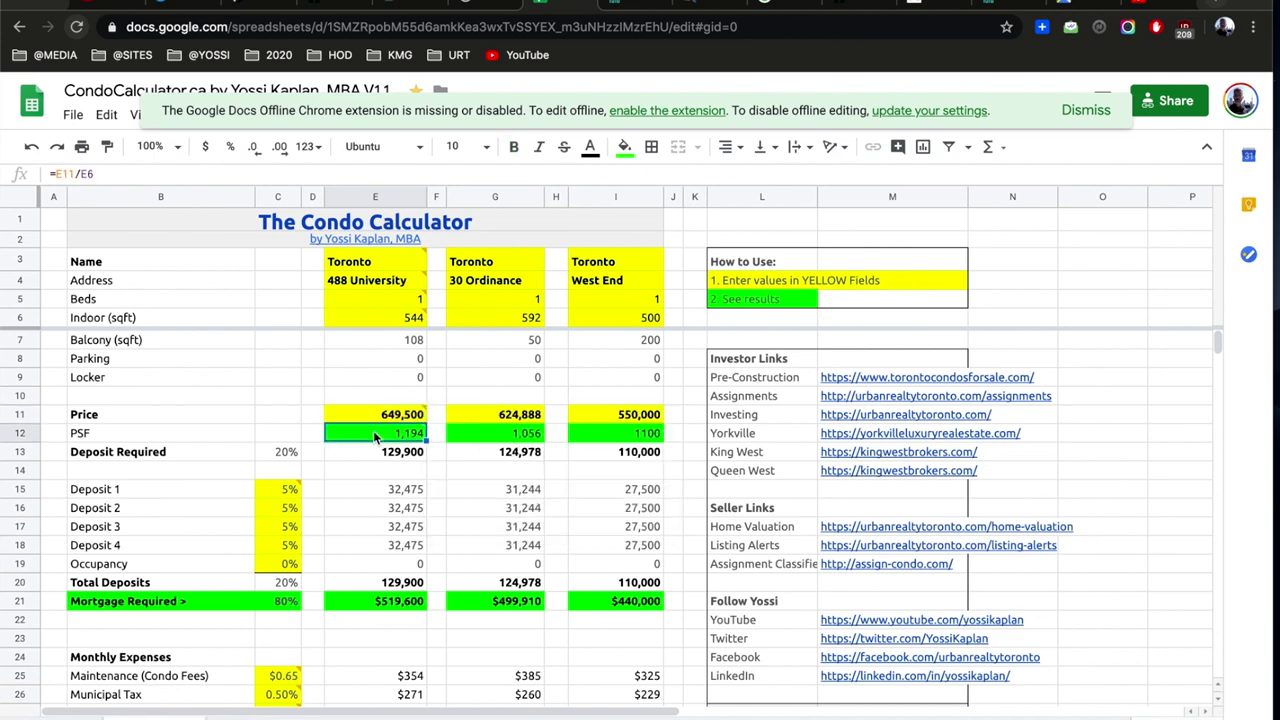
scroll(373, 430, down, 1)
scroll(373, 430, down, 1)
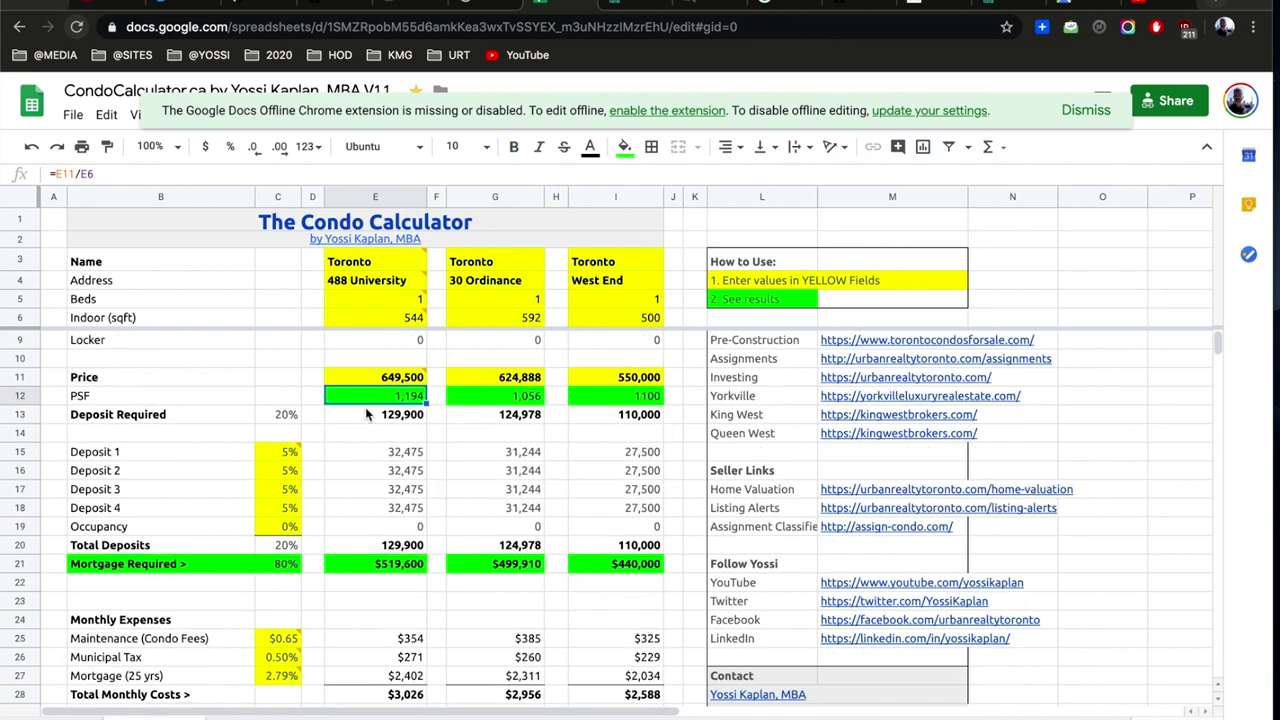
Check the deposit required in E13 and the mortgage required in E21
click(363, 418)
scroll(363, 418, down, 6)
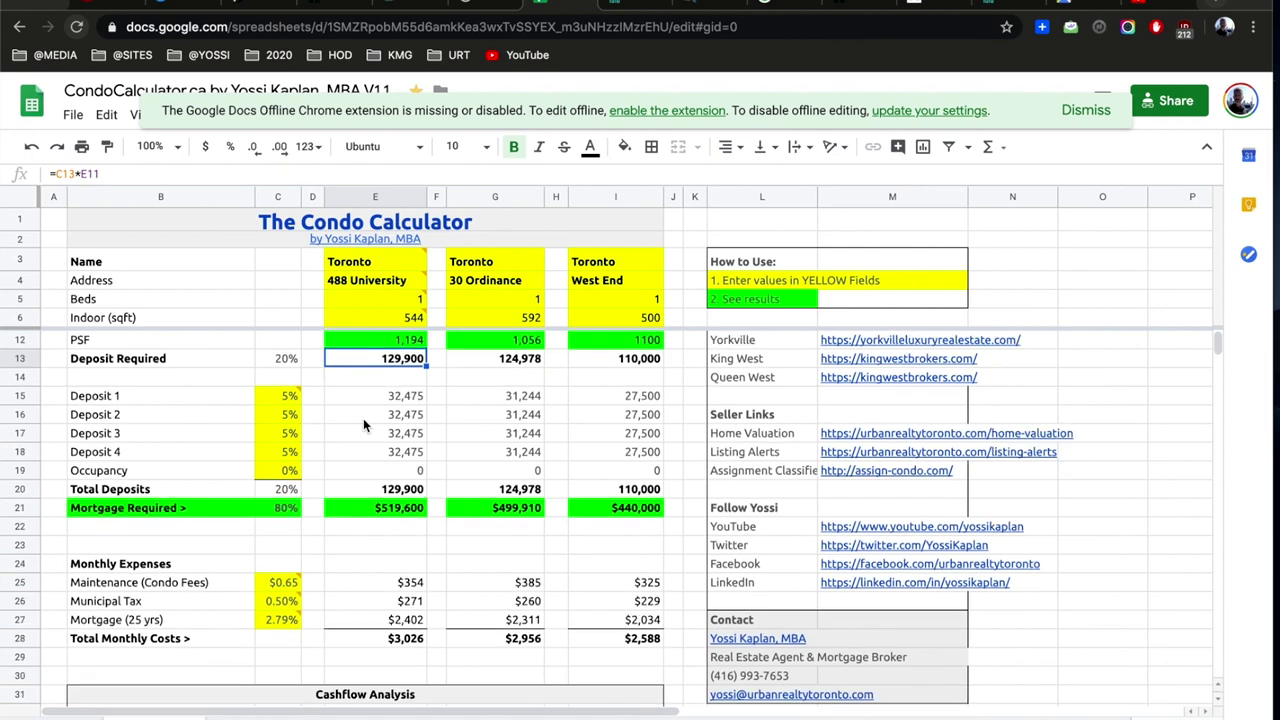
click(362, 451)
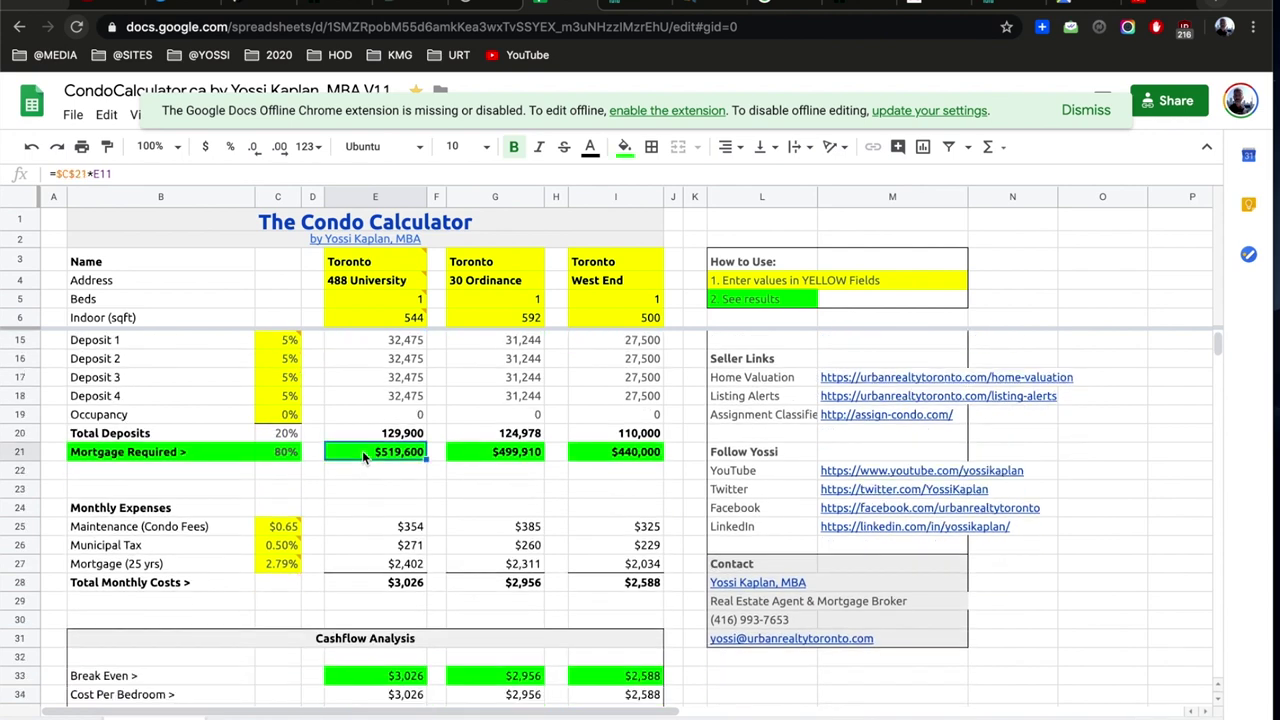
scroll(363, 455, down, 5)
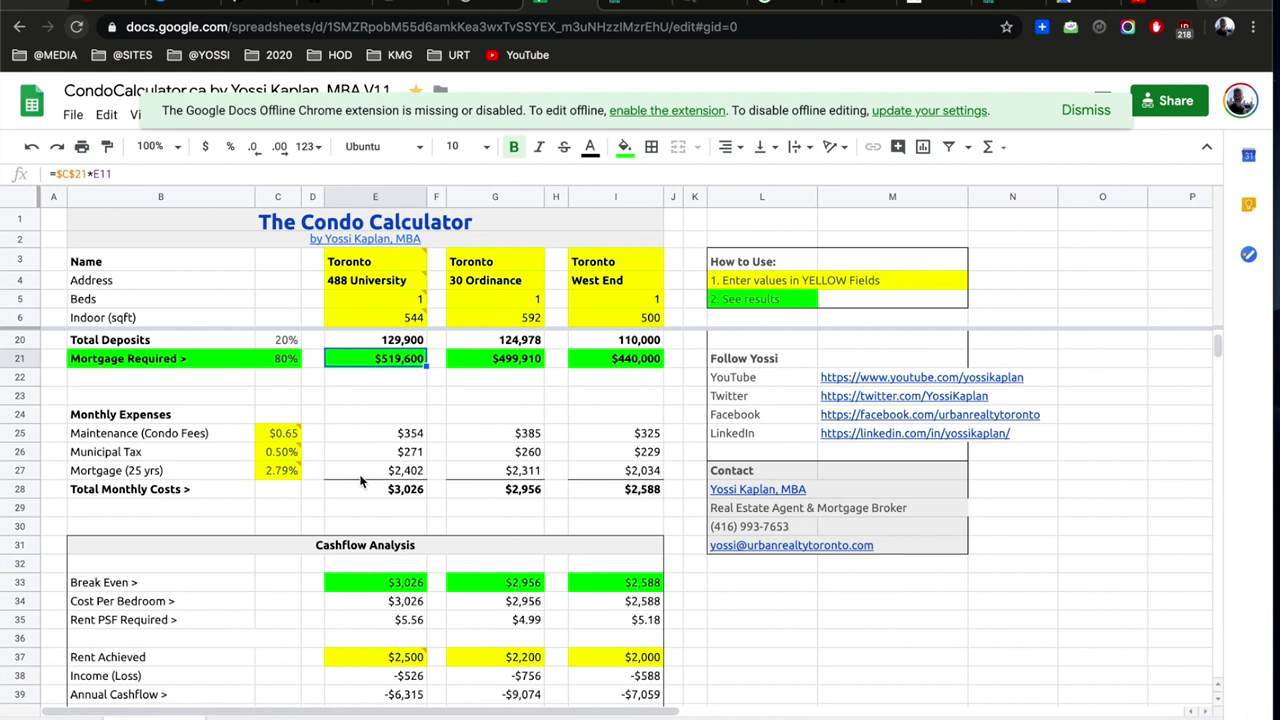
scroll(362, 481, down, 4)
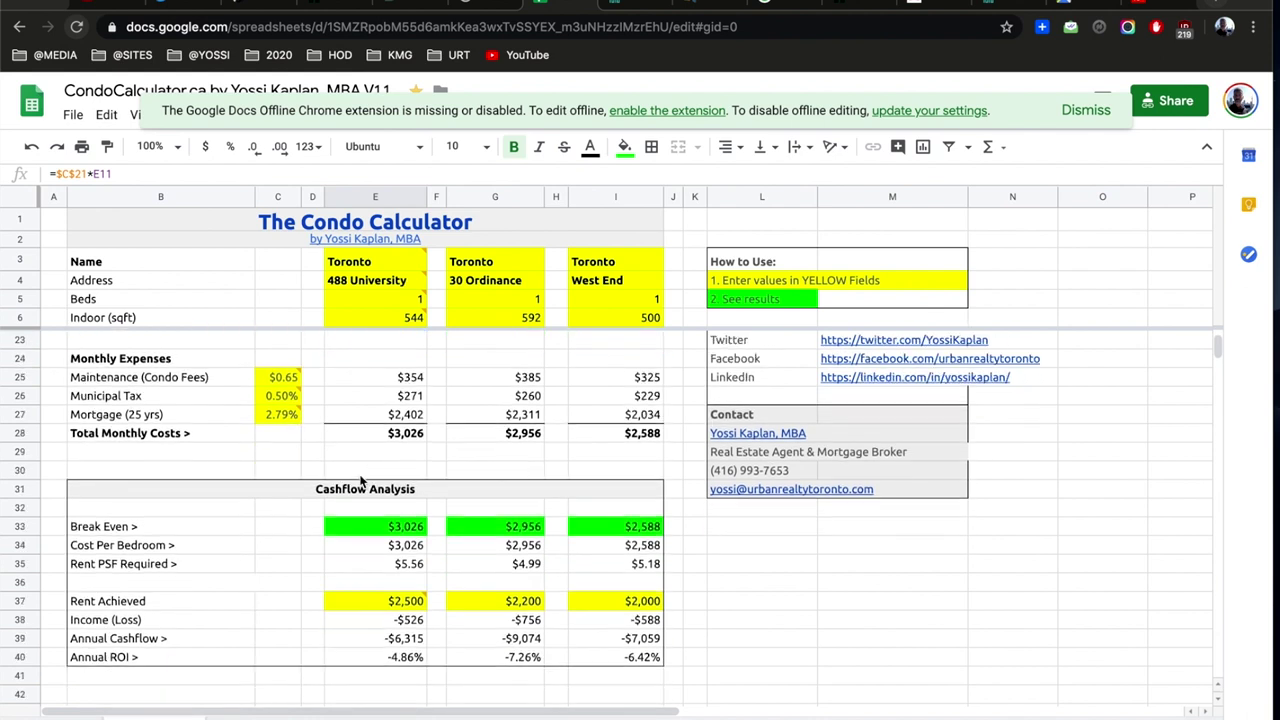
Review the three condos' Cashflow Analysis rows, then bring back the St Patrick Station map
scroll(362, 481, down, 1)
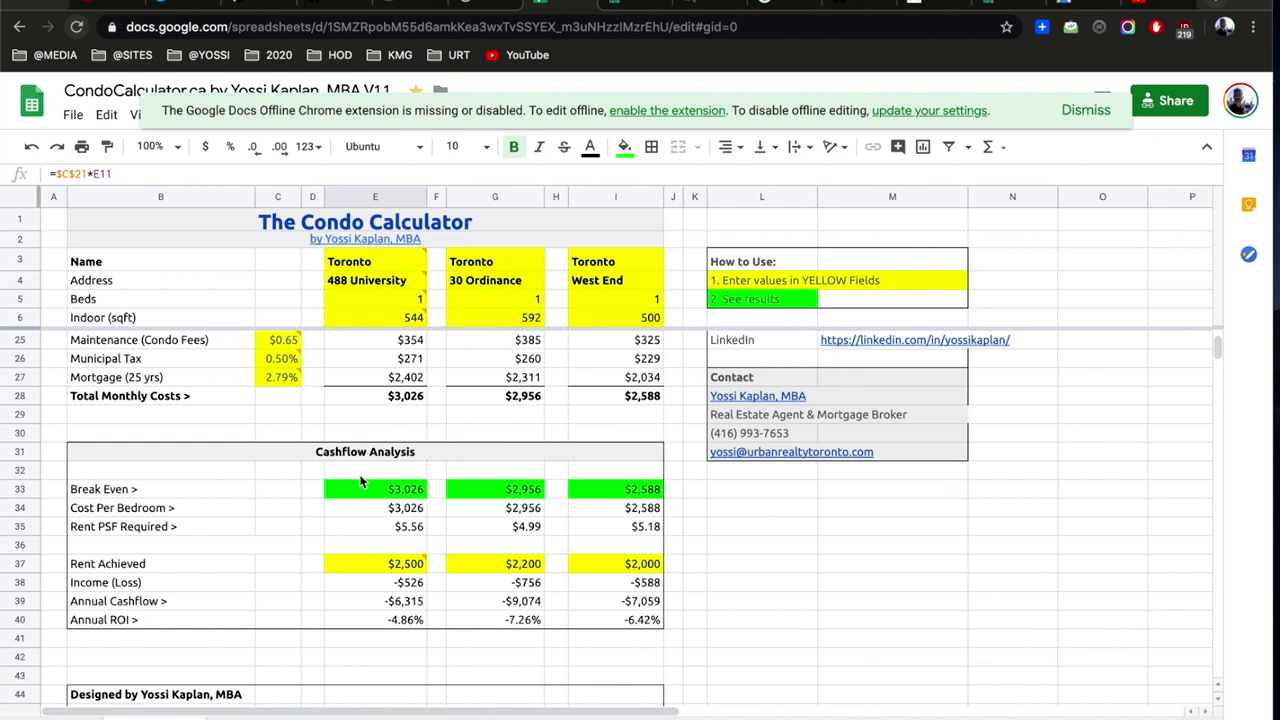
scroll(362, 481, down, 3)
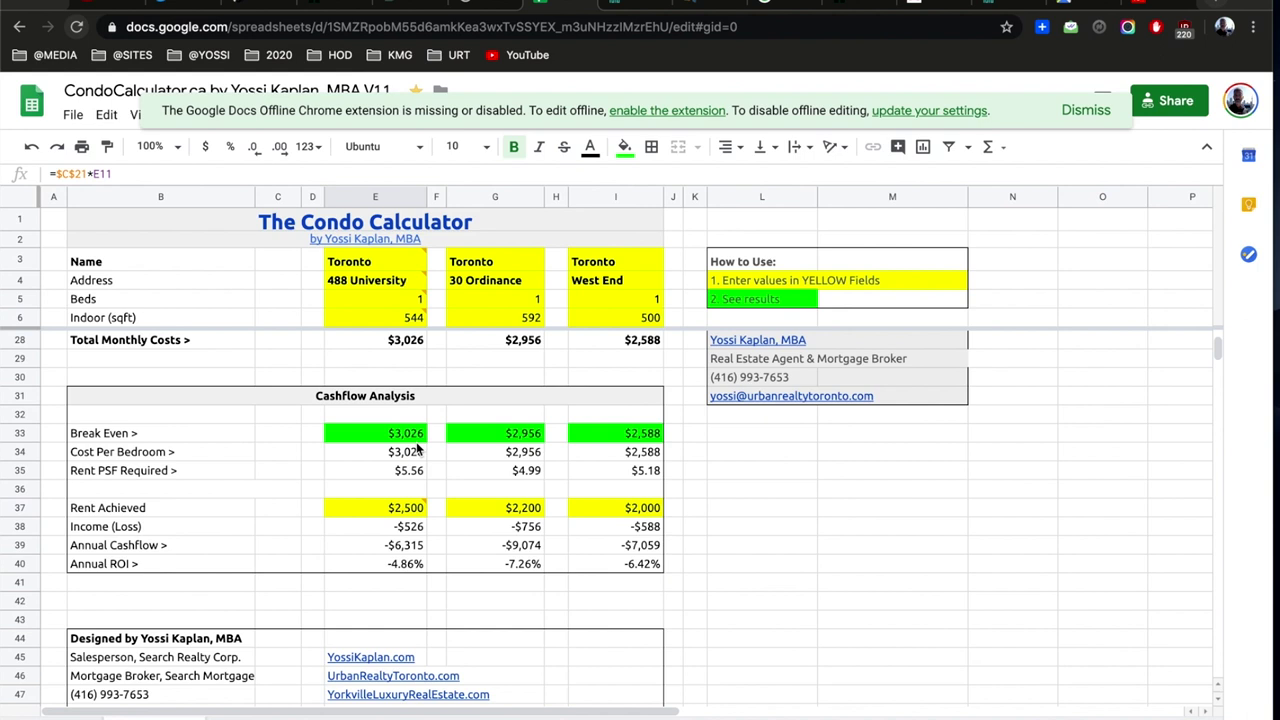
scroll(418, 450, down, 1)
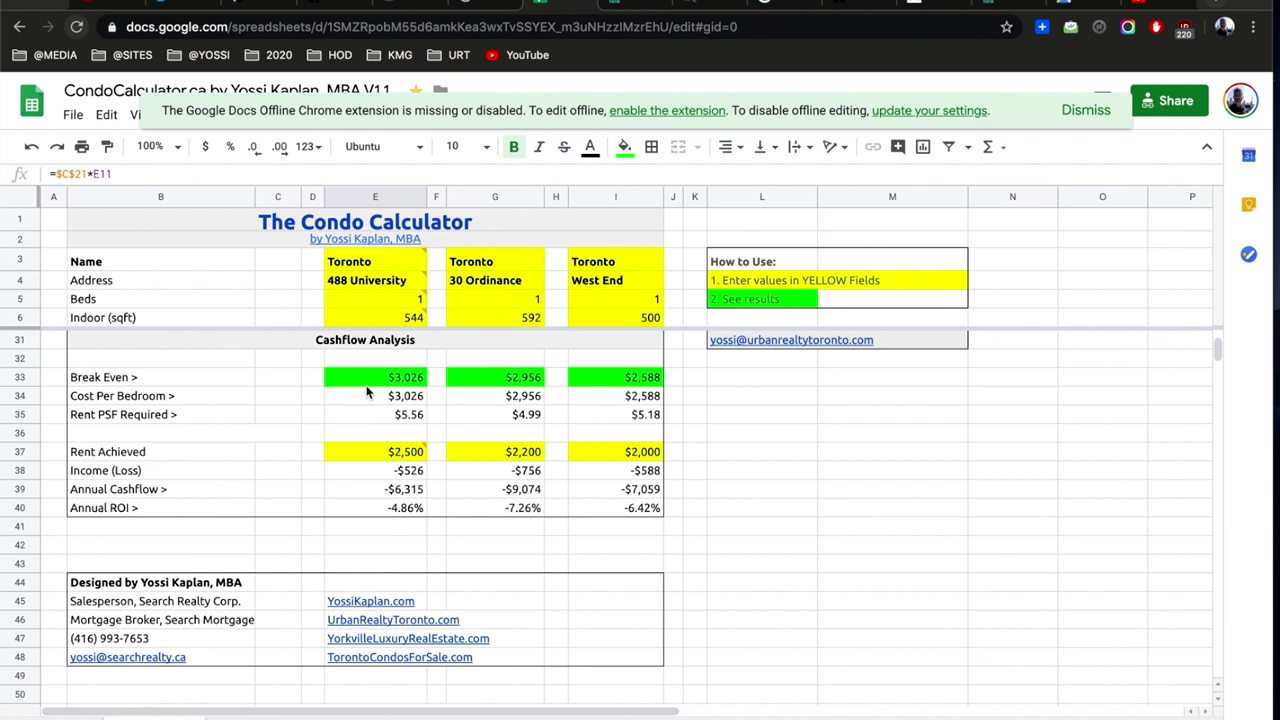
scroll(367, 393, up, 1)
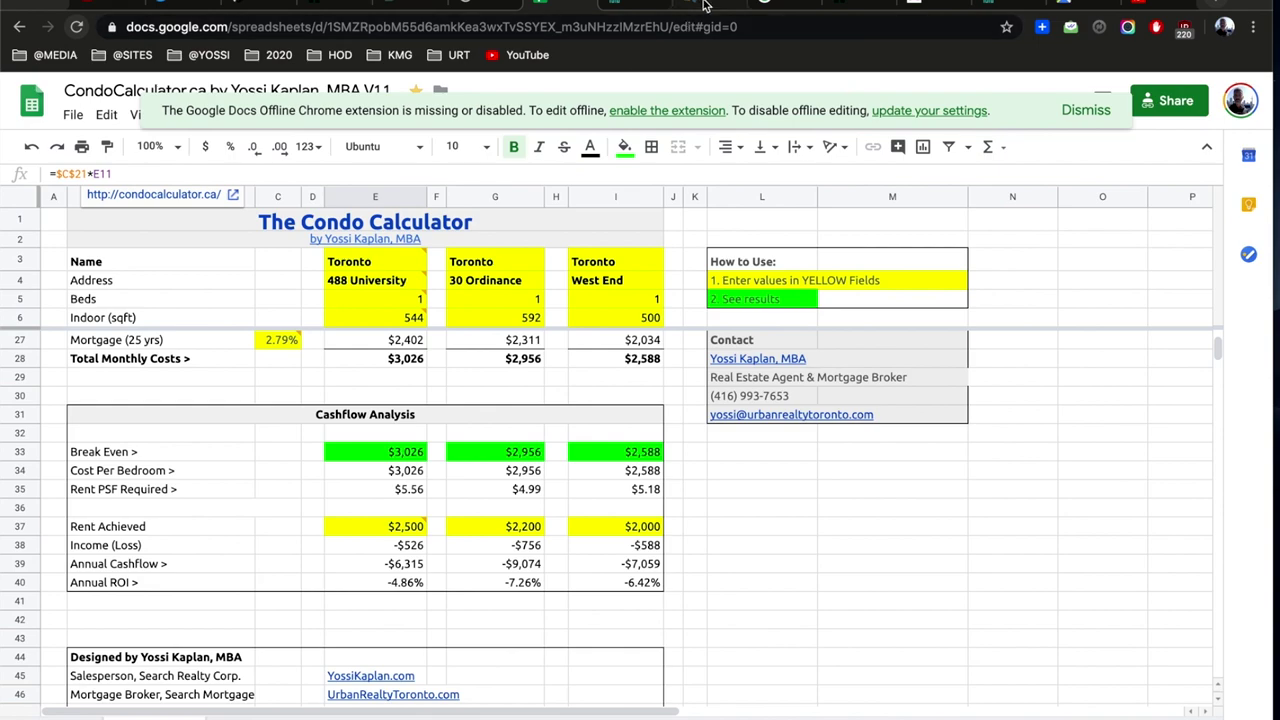
click(1099, 4)
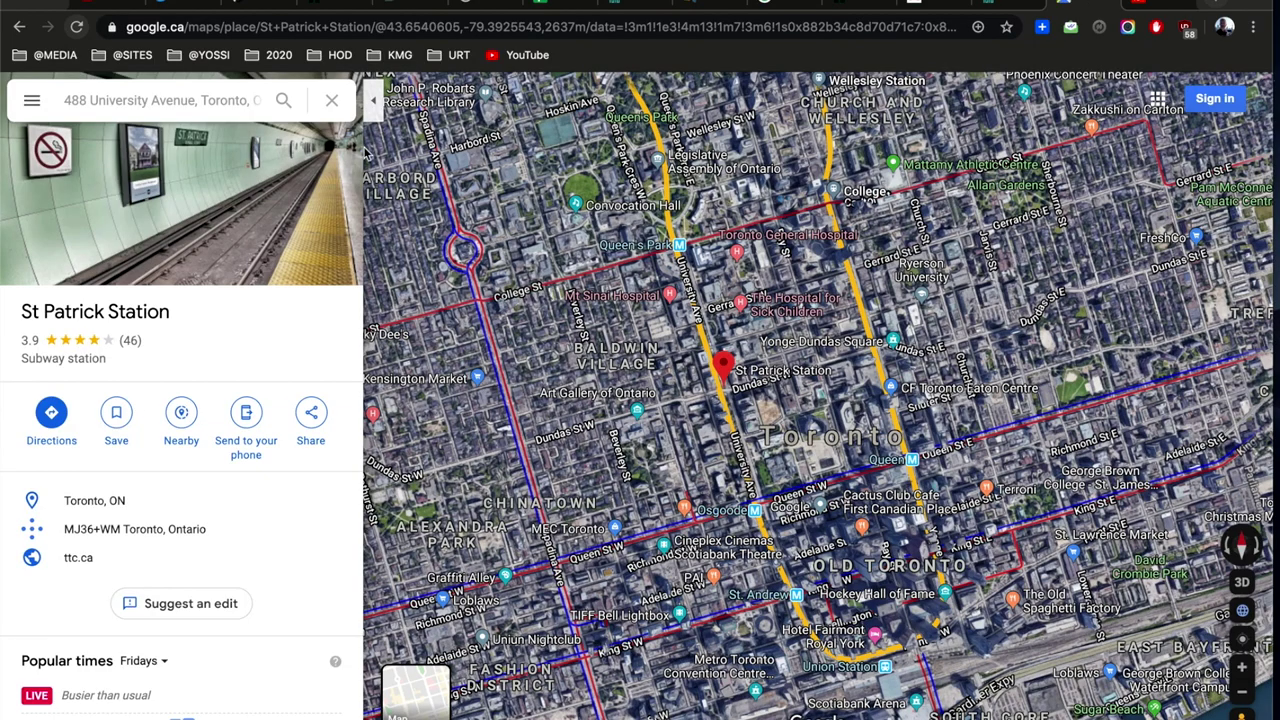
click(238, 104)
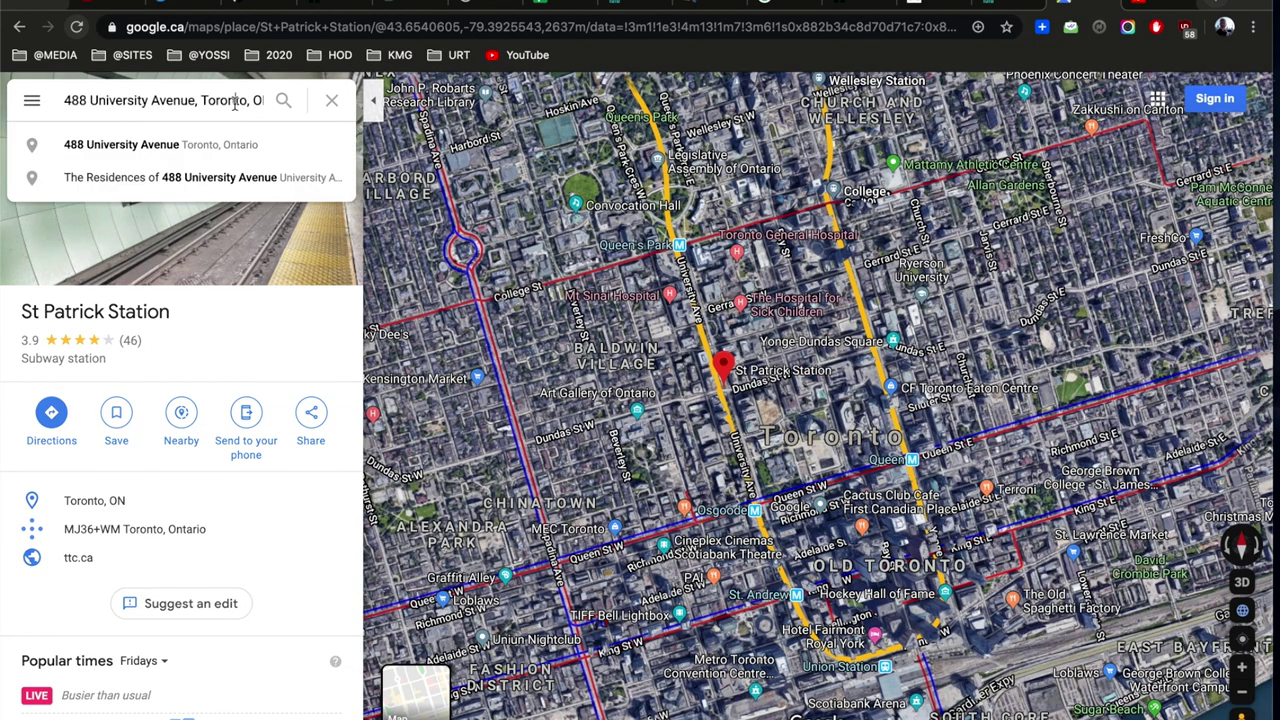
click(55, 415)
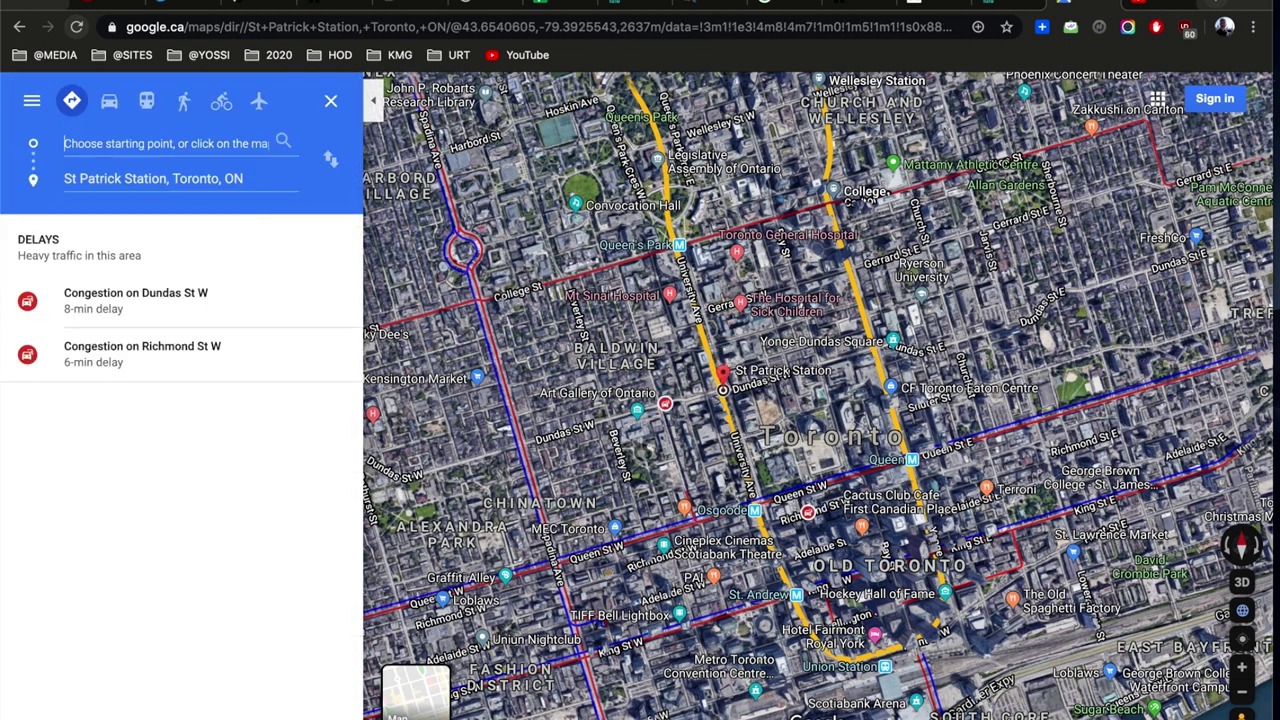
text(30 ordinance)
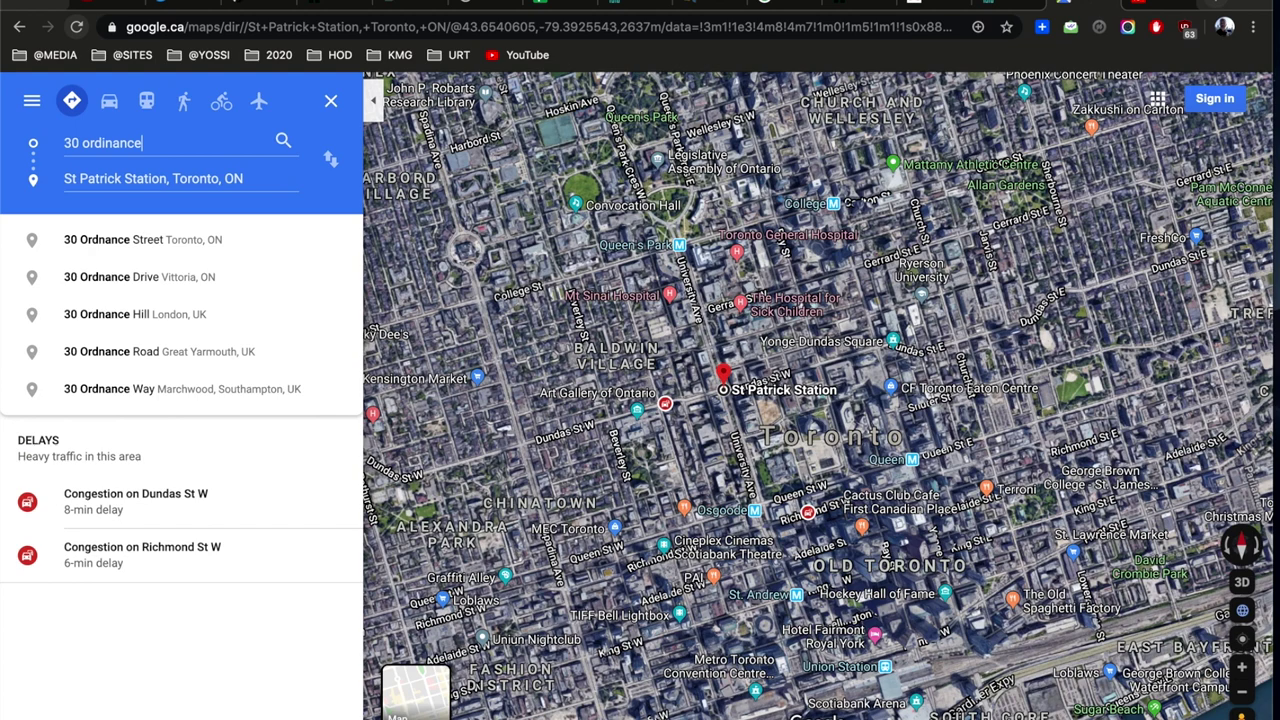
click(133, 241)
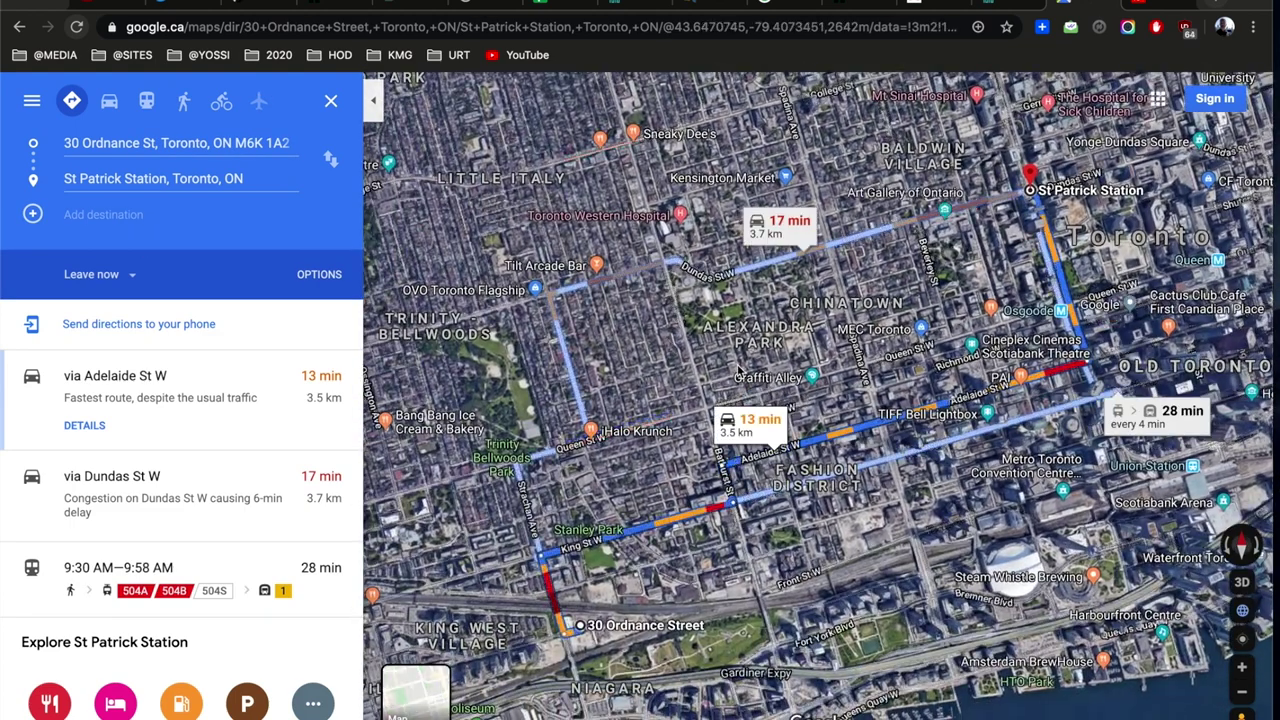
click(437, 683)
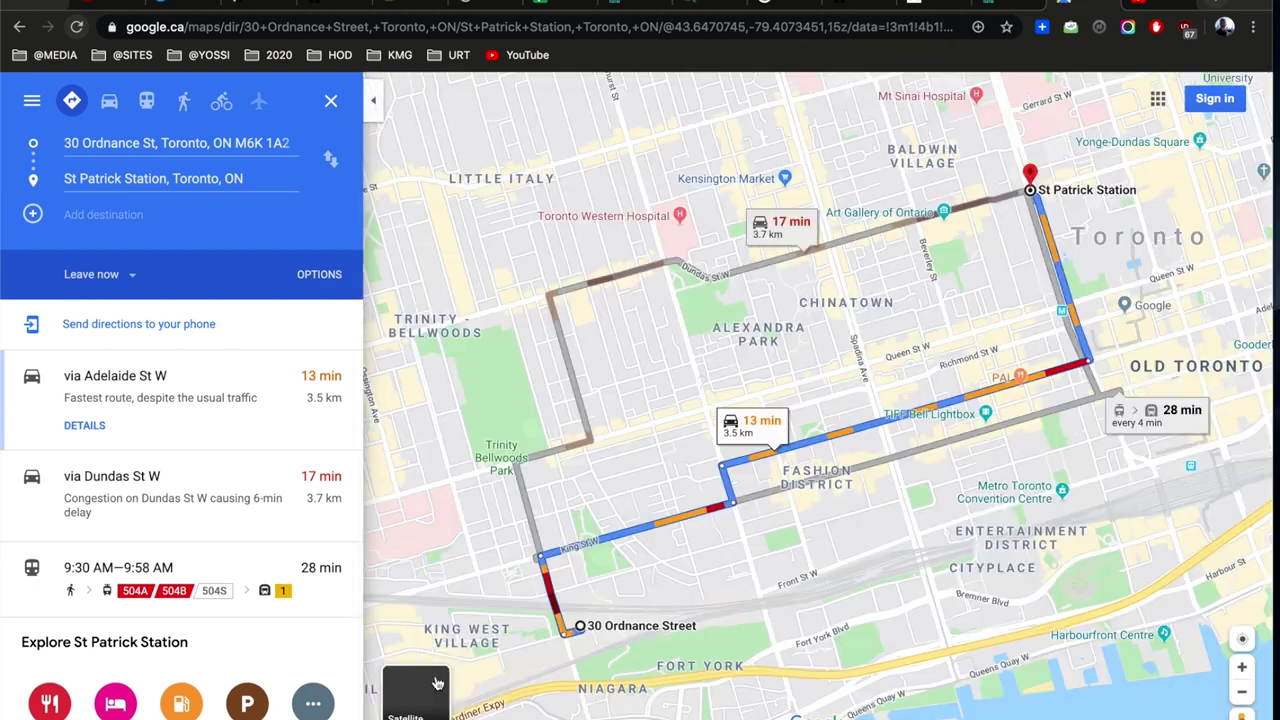
Zoom out and recentre the map to see the whole commute route
drag(872, 531, 840, 514)
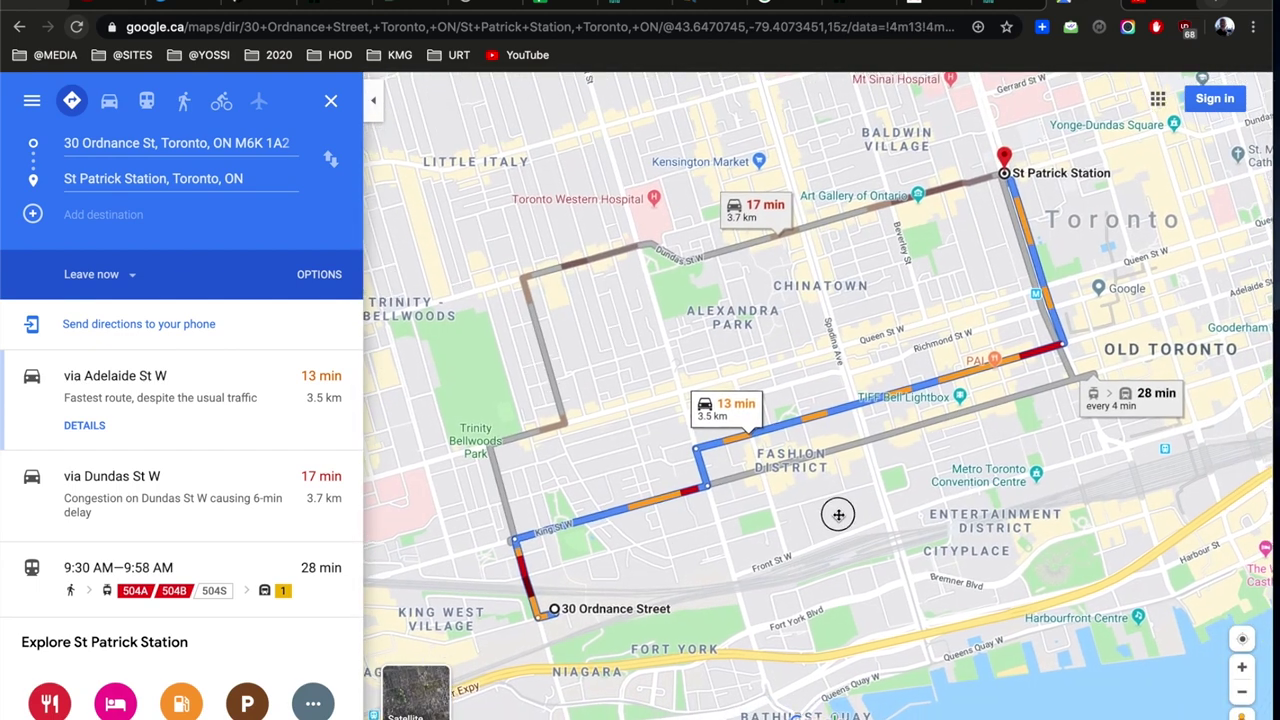
click(1242, 694)
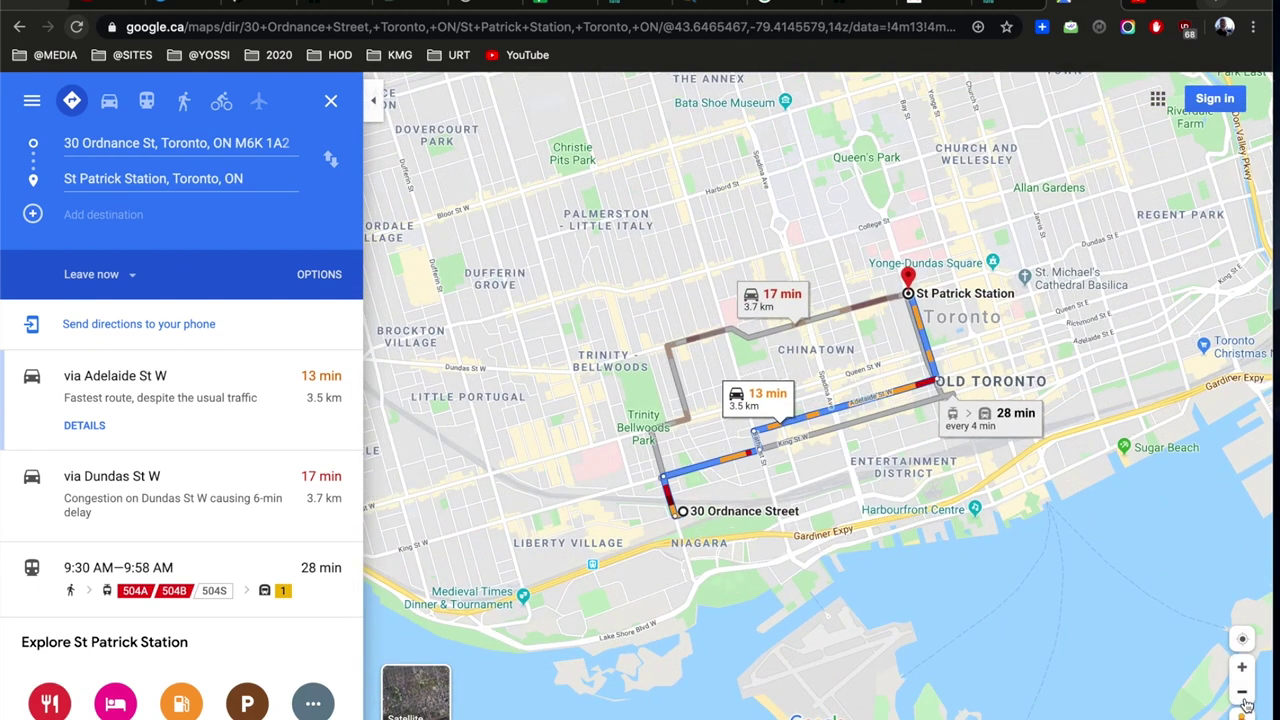
drag(1006, 314, 970, 334)
Dismiss the Medieval Times place card and pan toward downtown Toronto before returning to the spreadsheet
mouse_move(875, 303)
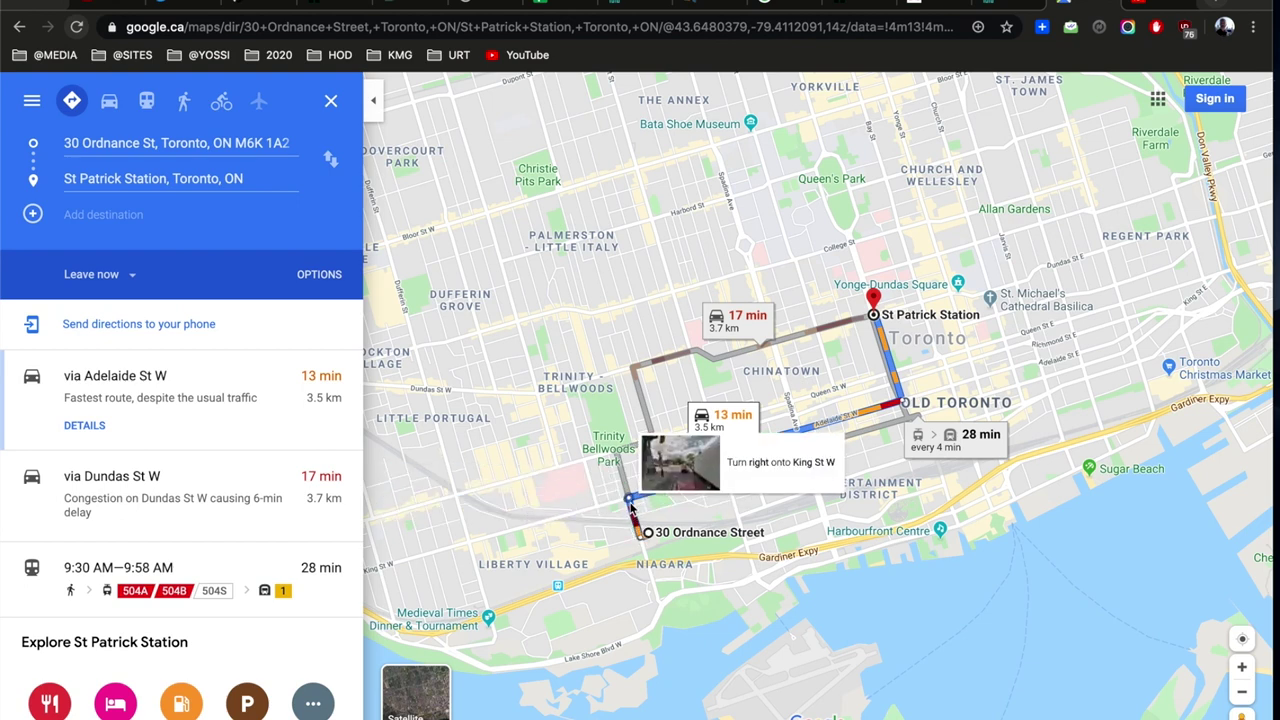
mouse_move(520, 592)
triple_click(505, 563)
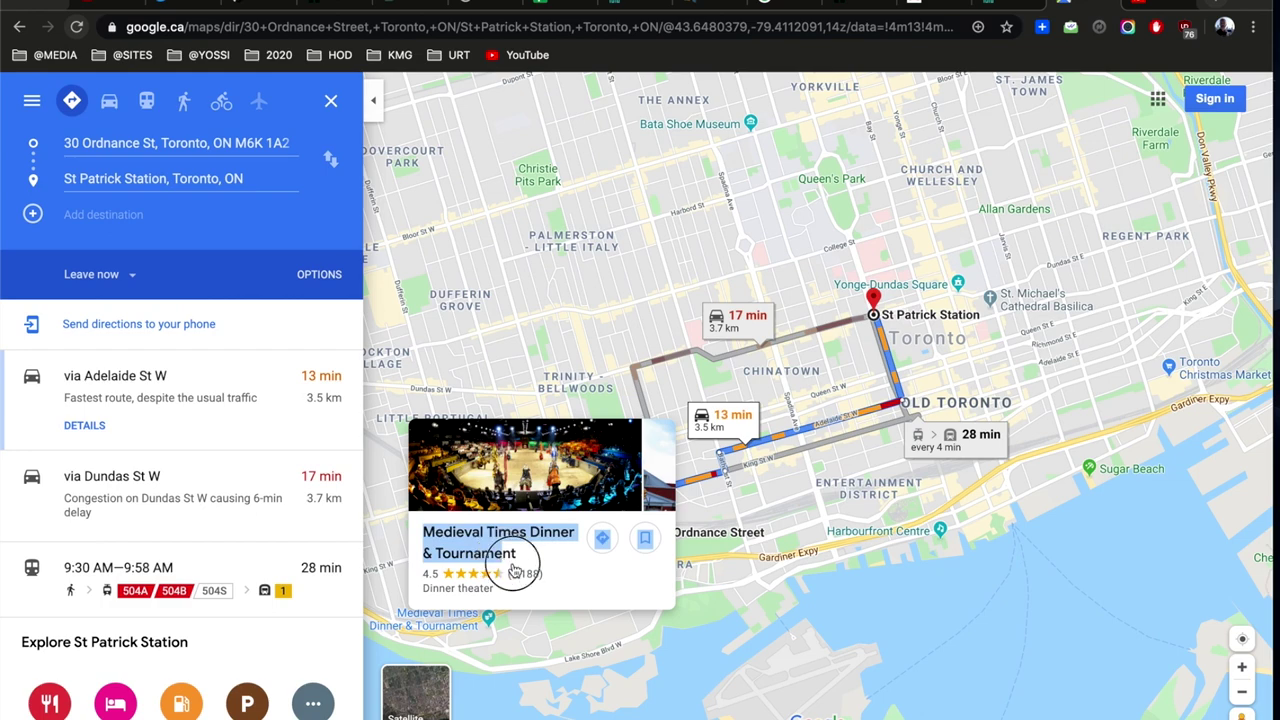
click(745, 655)
click(926, 604)
drag(603, 585, 791, 421)
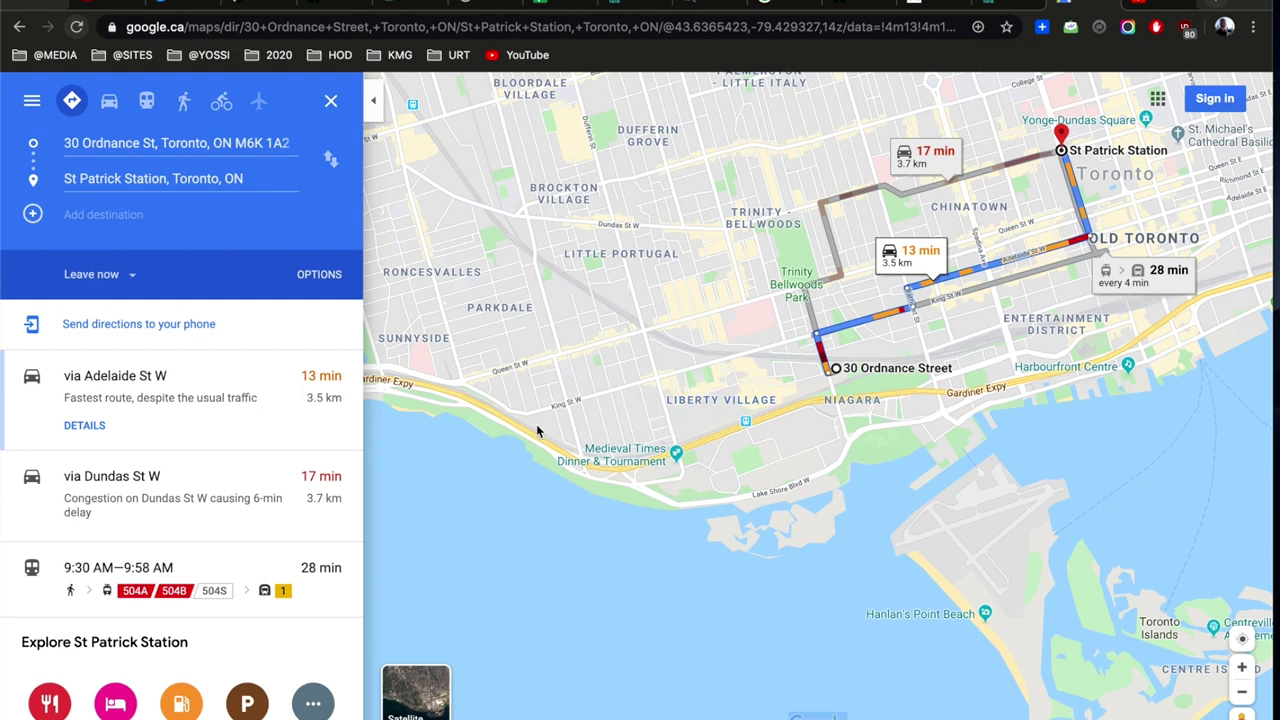
click(719, 390)
drag(719, 390, 480, 440)
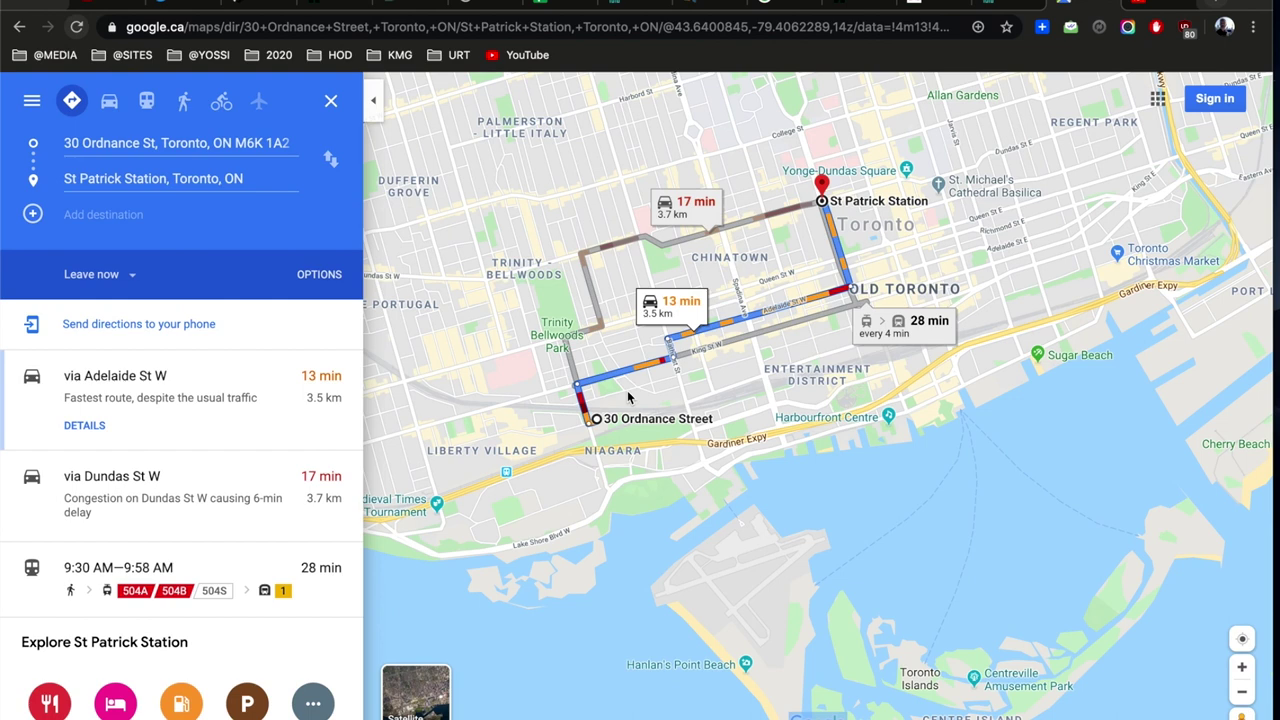
click(574, 5)
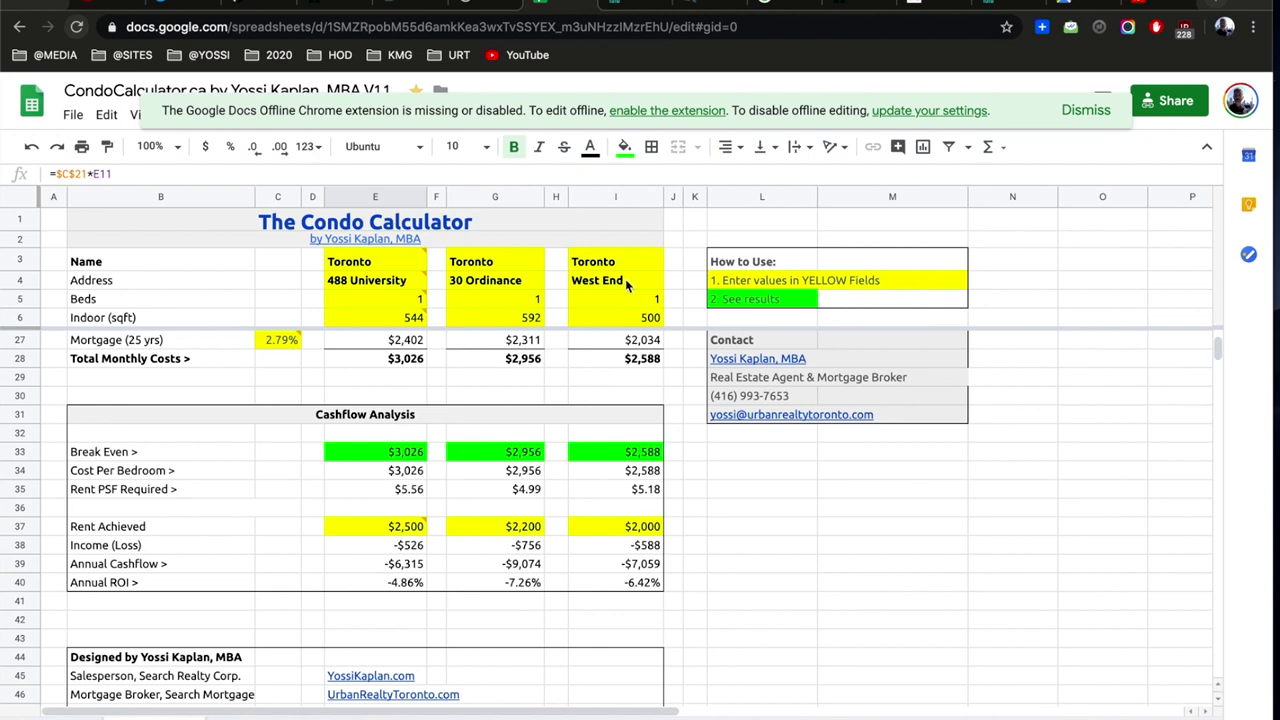
Set West End's indoor size in I6 to 550 sqft and check the break-even and rent-per-sqft formulas
click(616, 317)
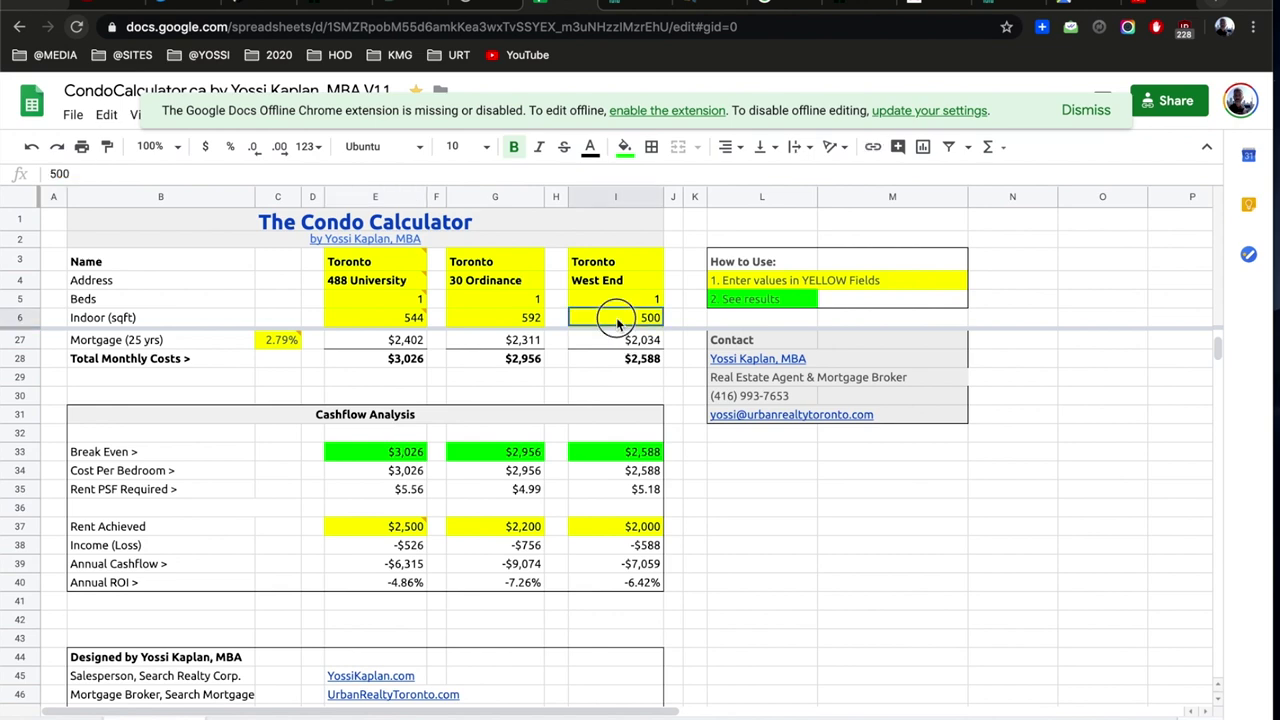
text(550)
key(Return)
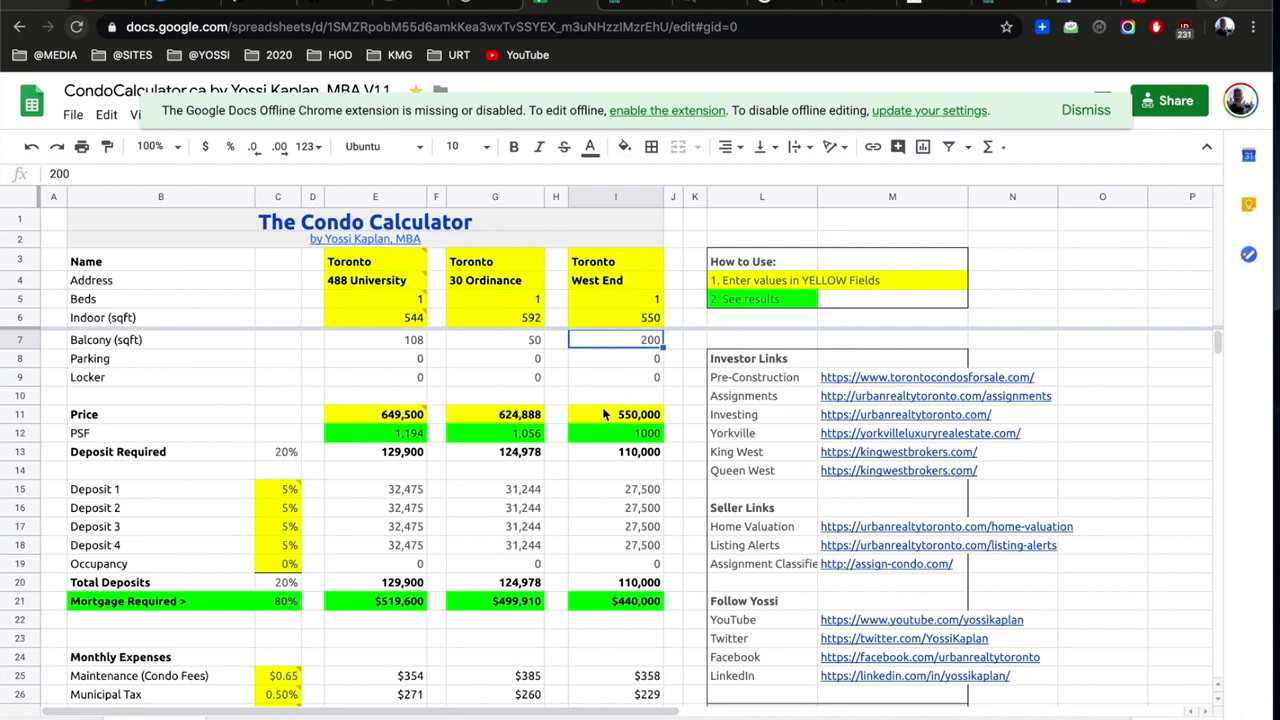
scroll(603, 414, down, 5)
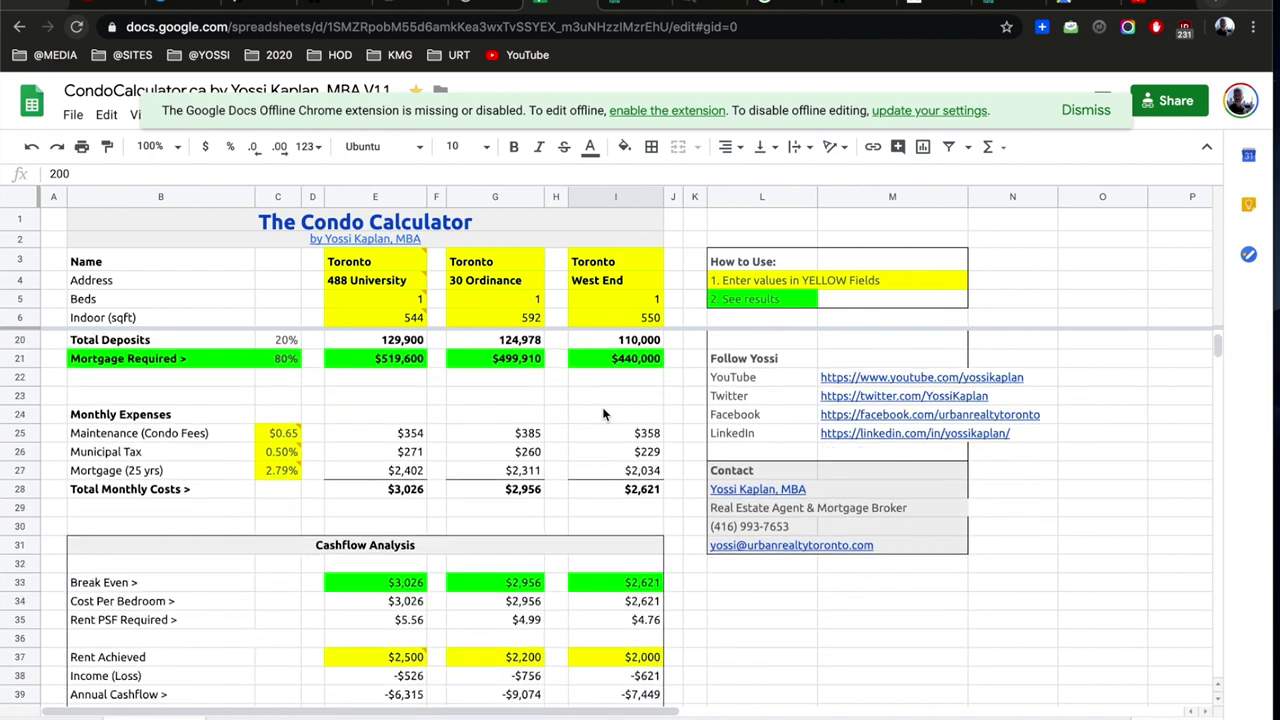
click(593, 588)
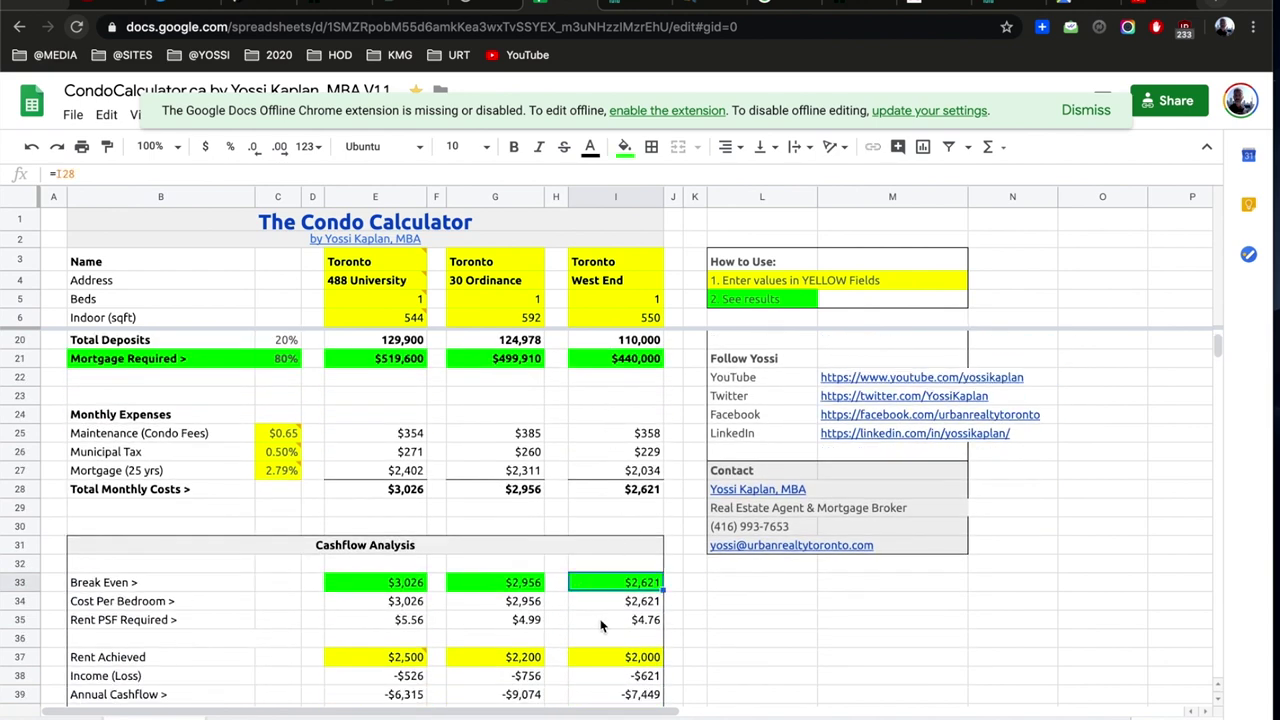
click(601, 624)
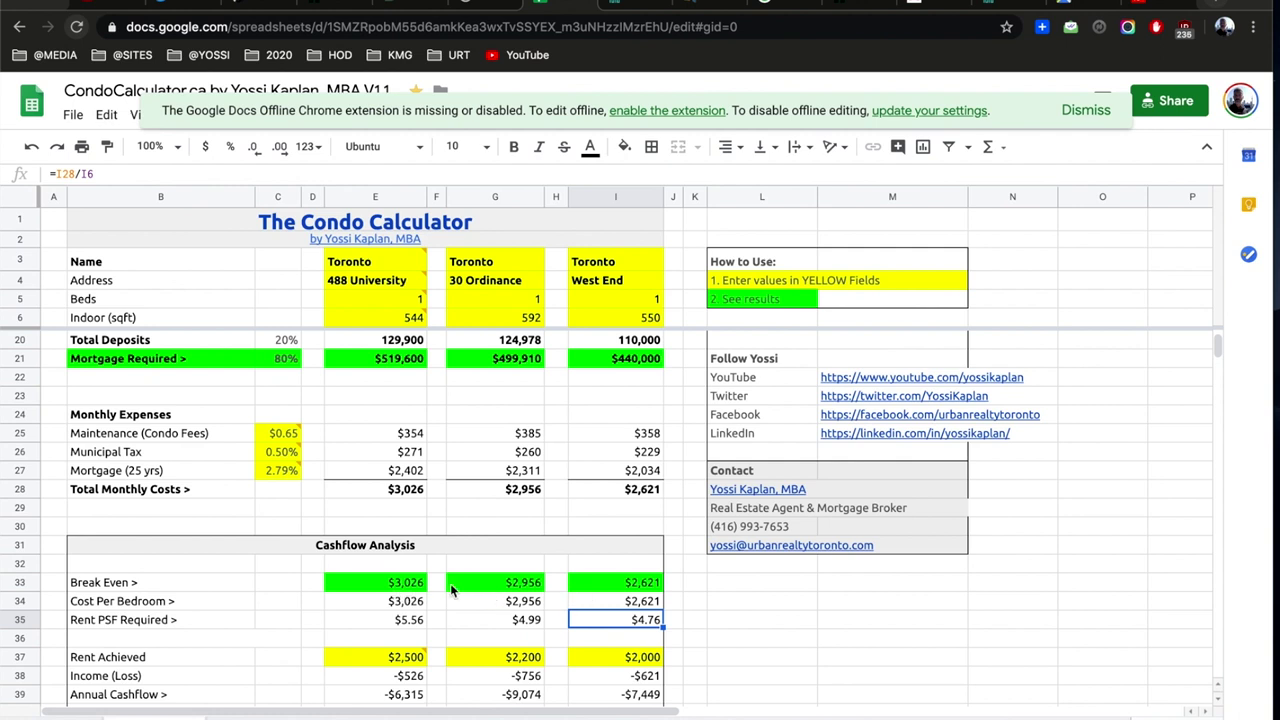
click(380, 196)
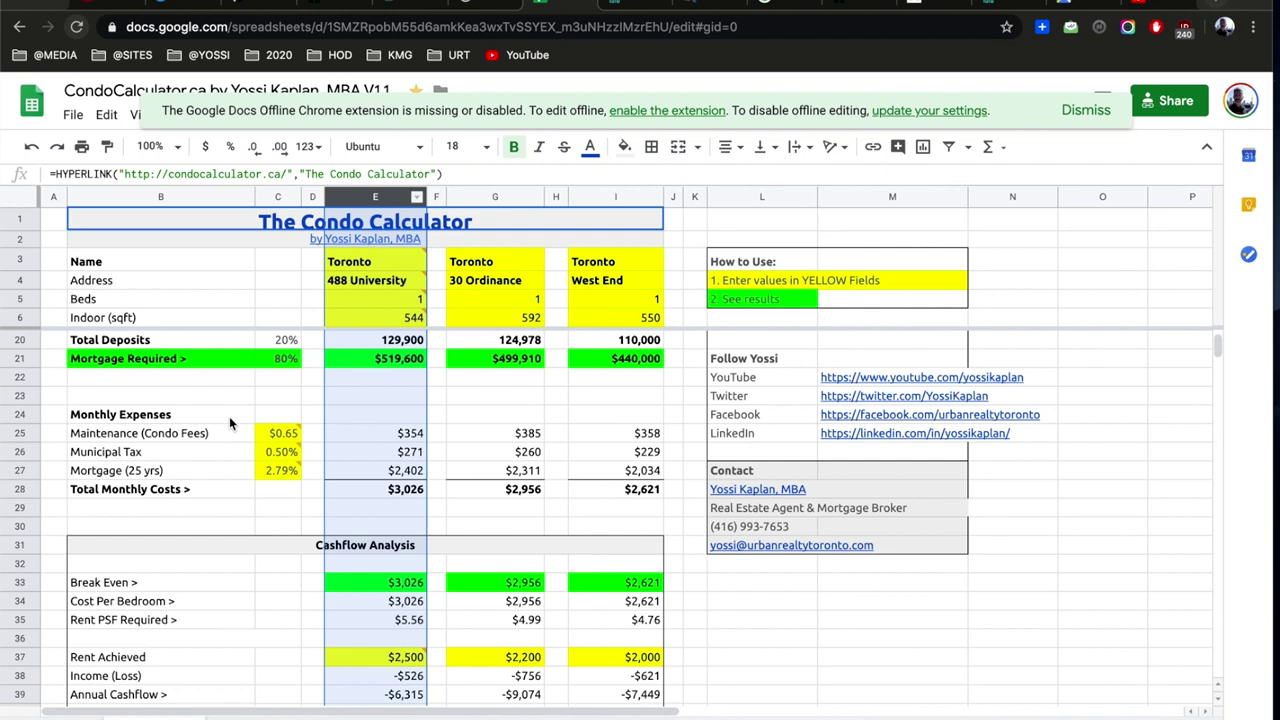
Set the occupancy deposit in C19 to 20% and review the updated results
scroll(225, 420, up, 3)
scroll(213, 444, up, 2)
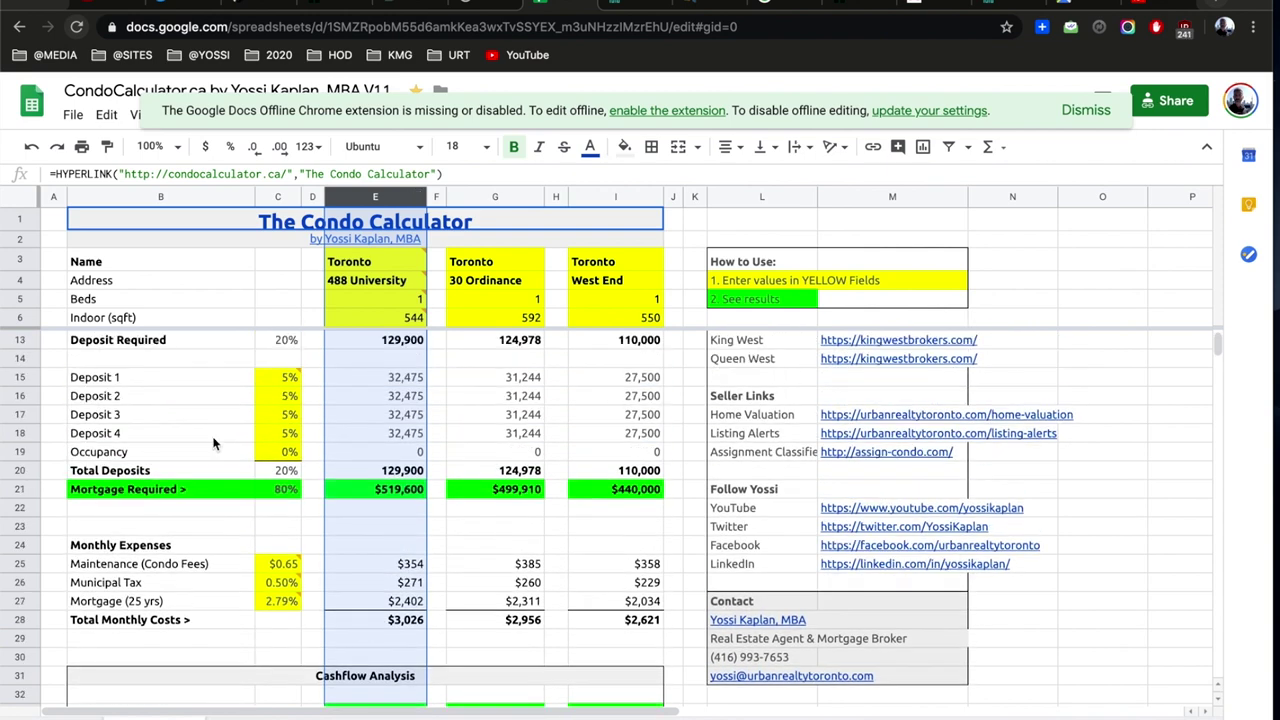
click(268, 455)
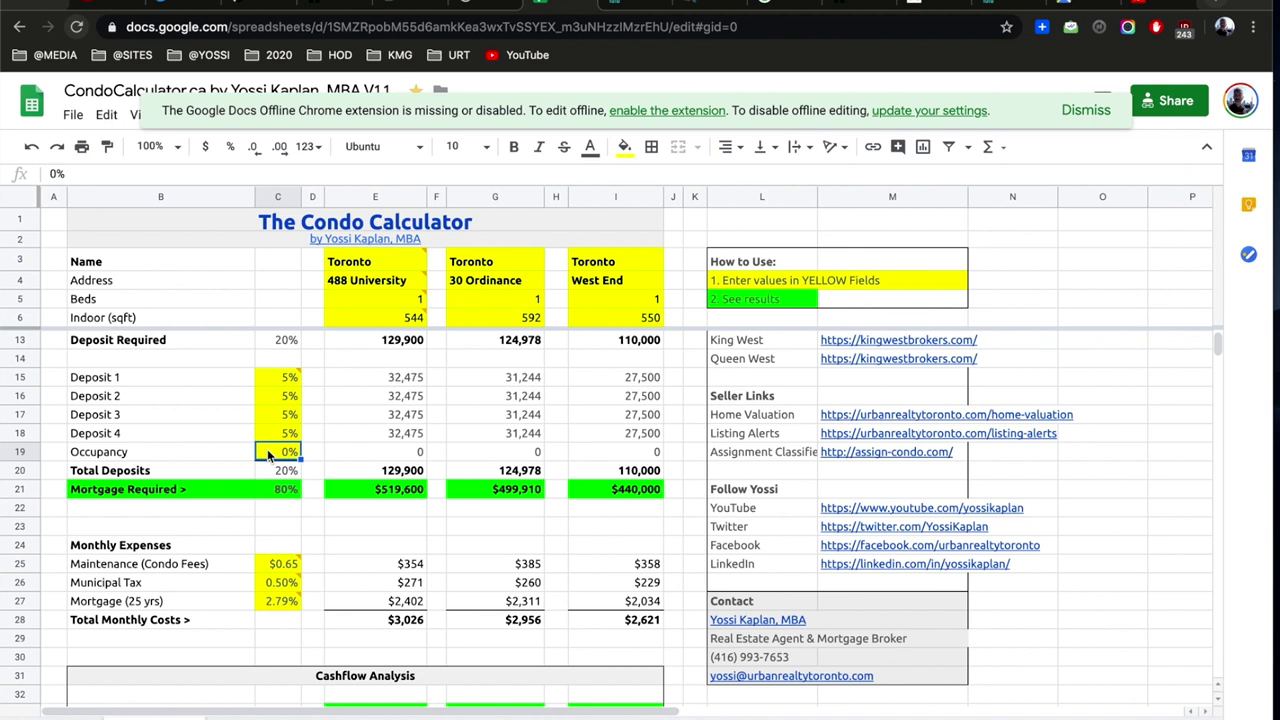
text(20)
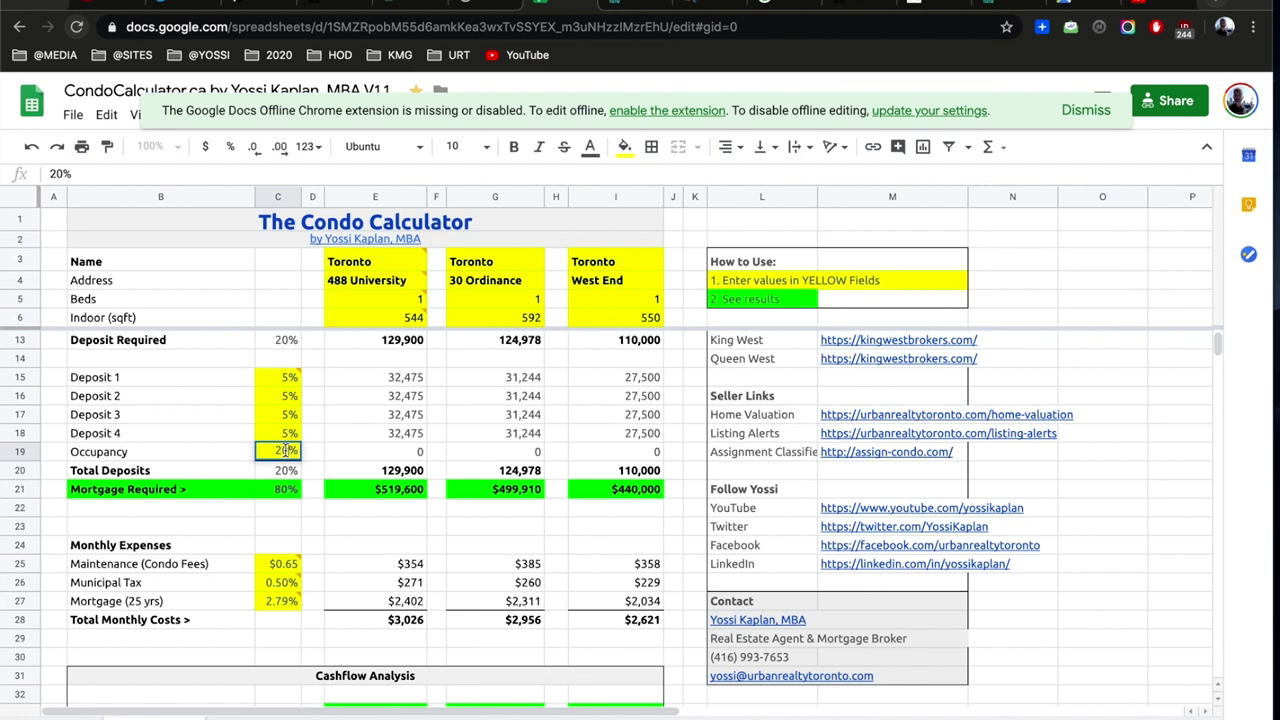
key(Return)
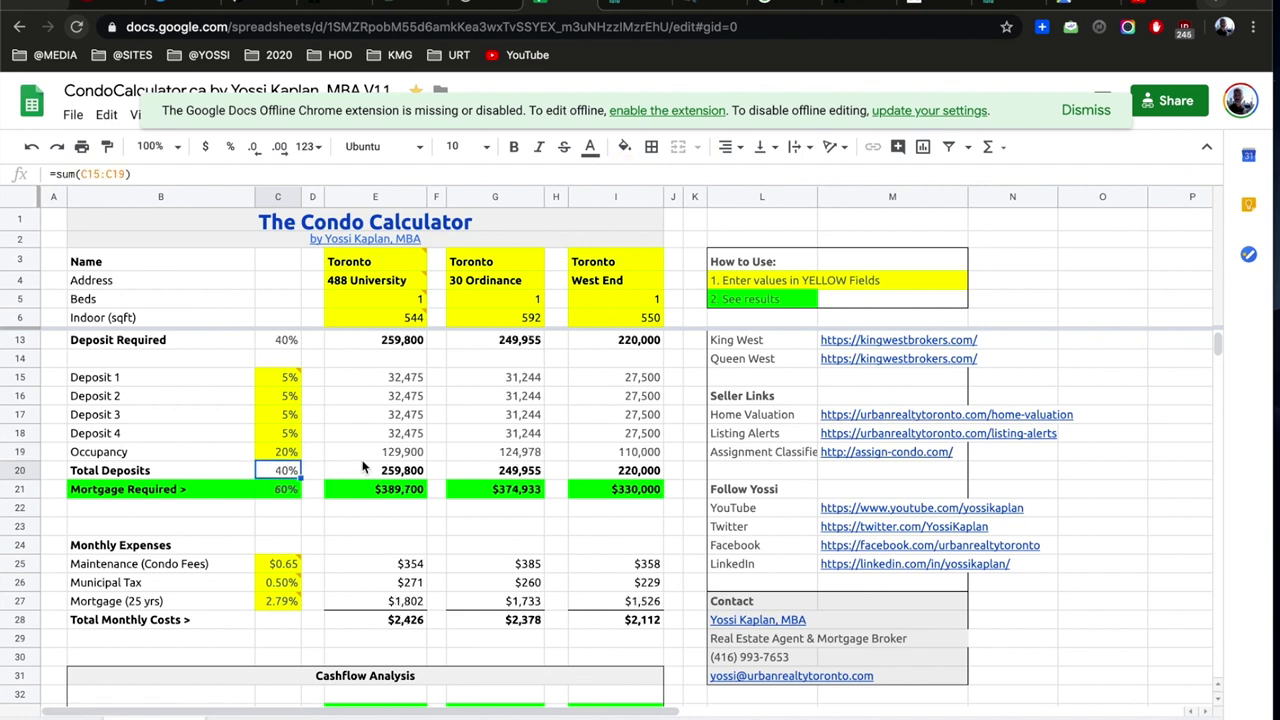
scroll(362, 487, down, 1)
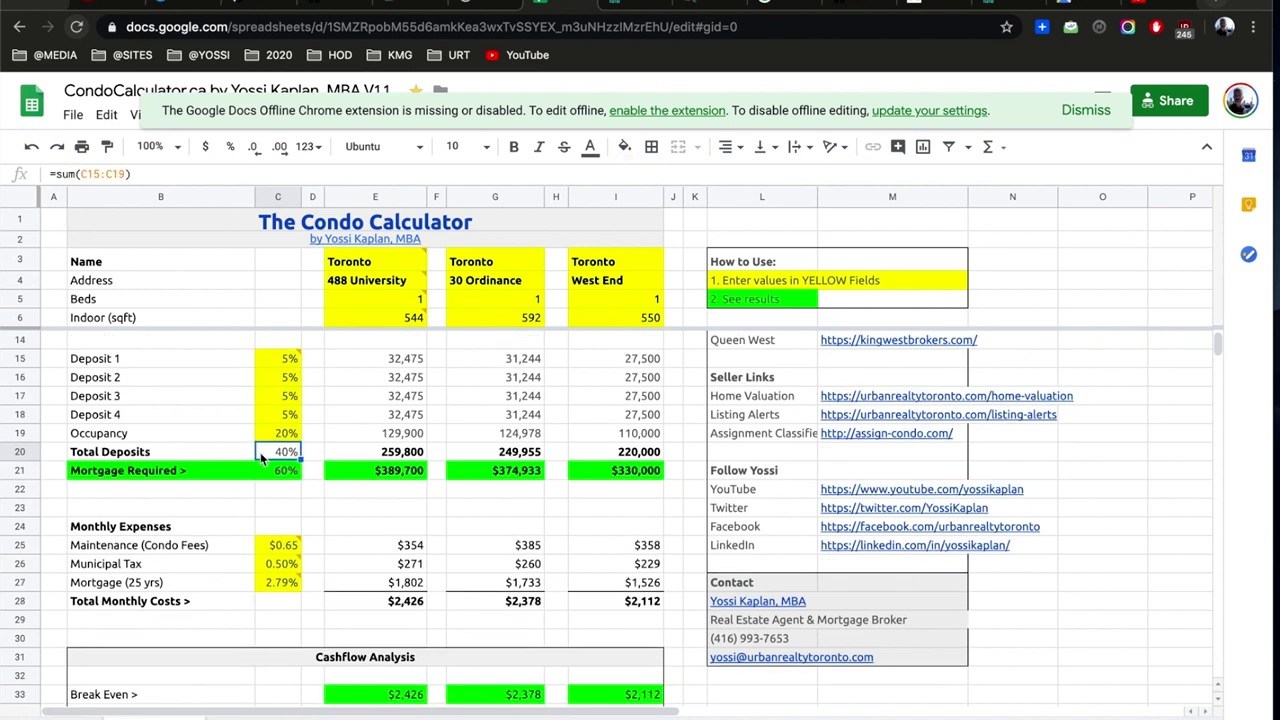
scroll(442, 497, down, 2)
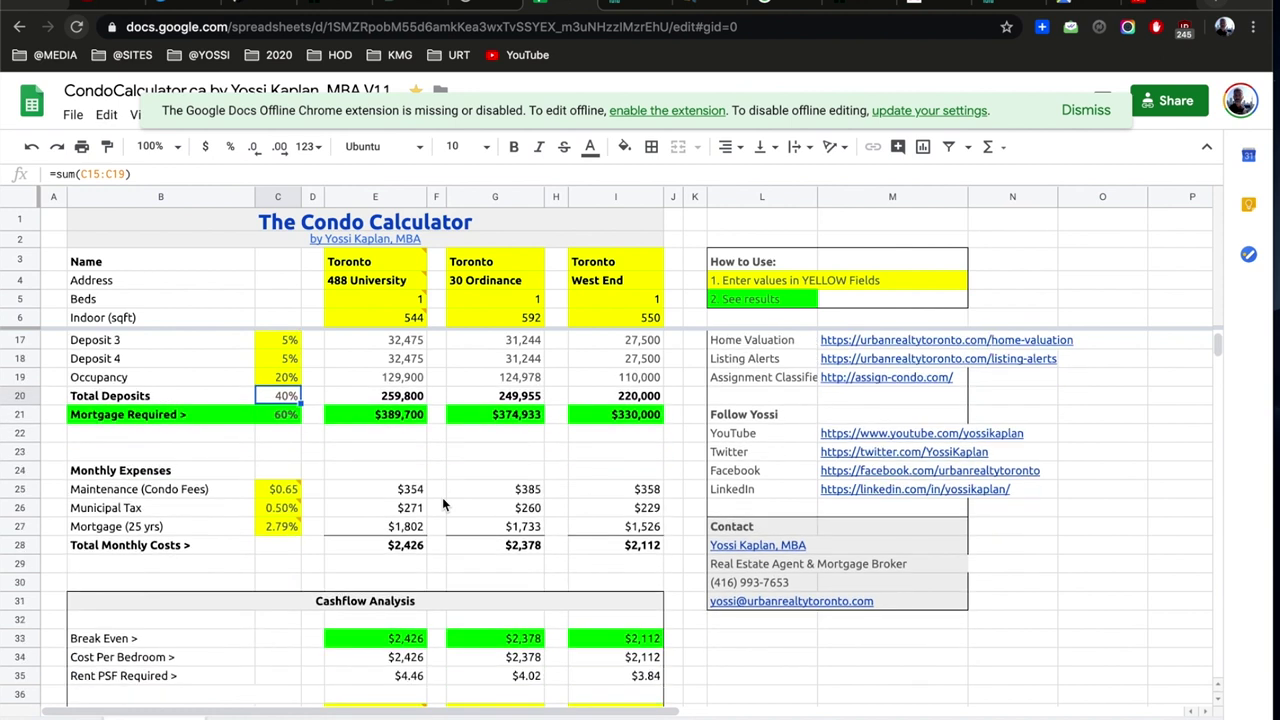
mouse_move(284, 492)
mouse_move(390, 320)
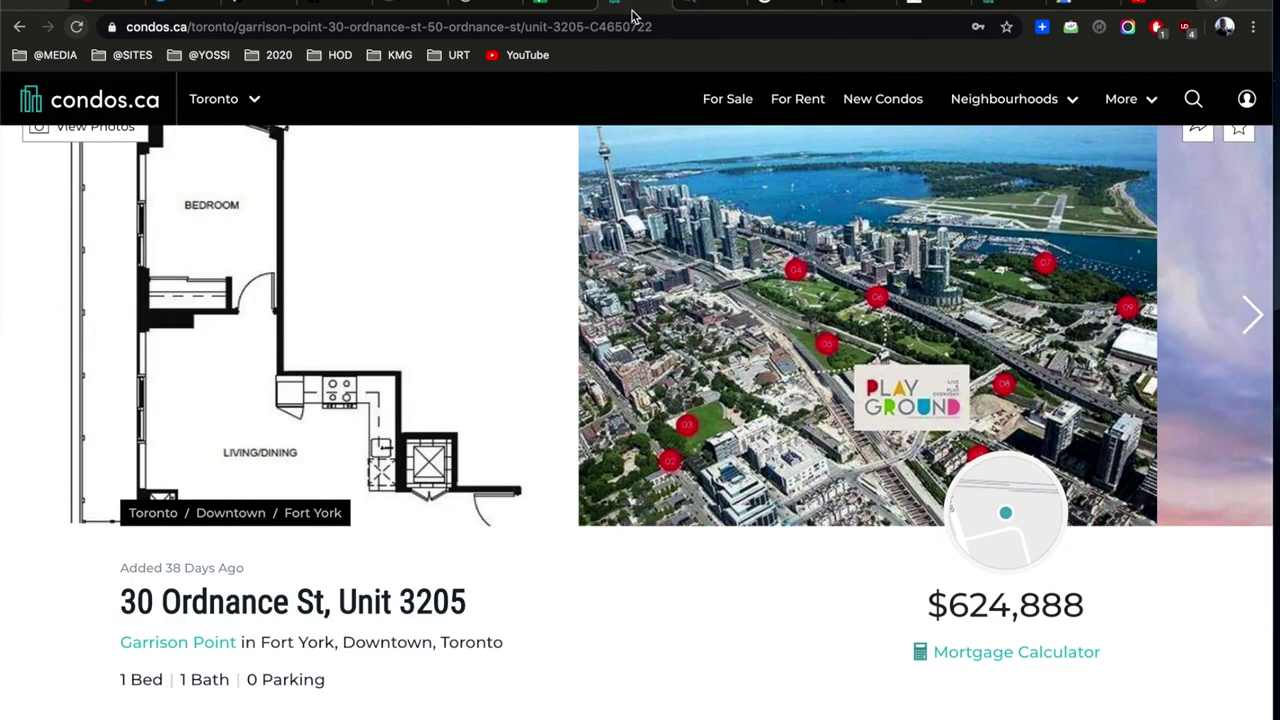
Search condos.ca for 488 and open The Residences of 488 University Avenue
click(632, 16)
scroll(497, 422, up, 1)
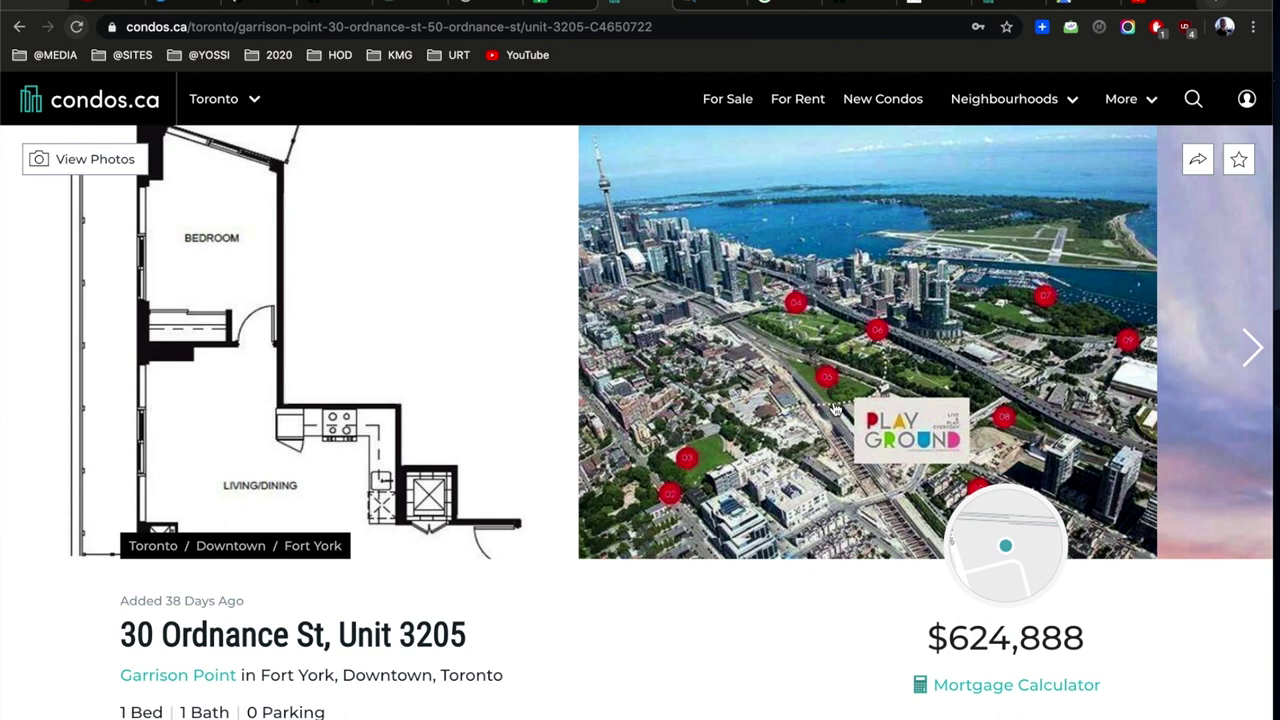
click(1006, 5)
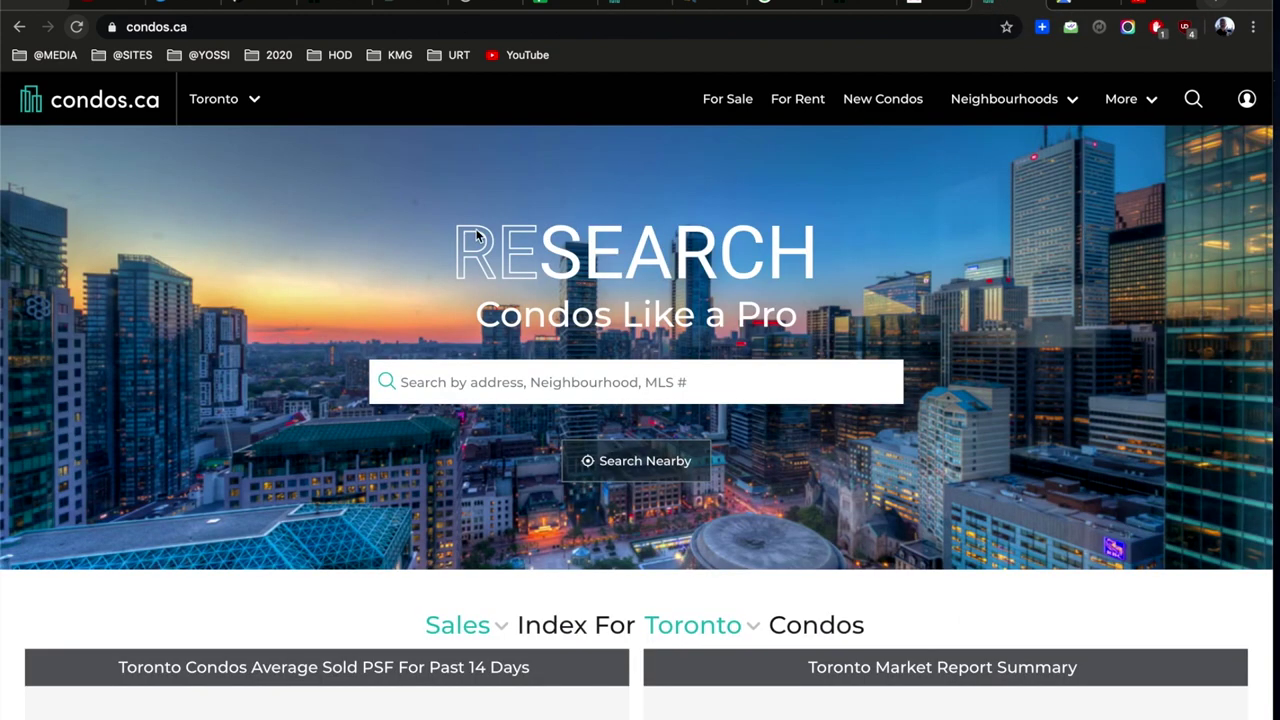
click(473, 394)
text(488)
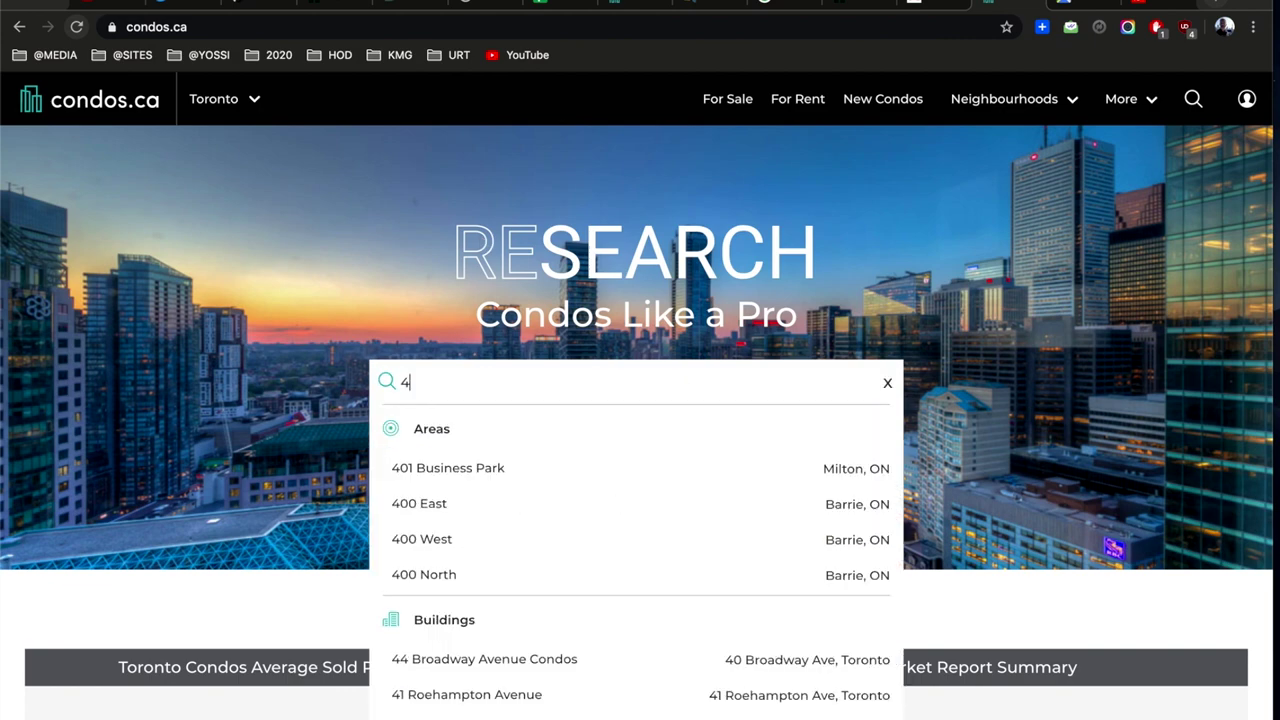
click(500, 468)
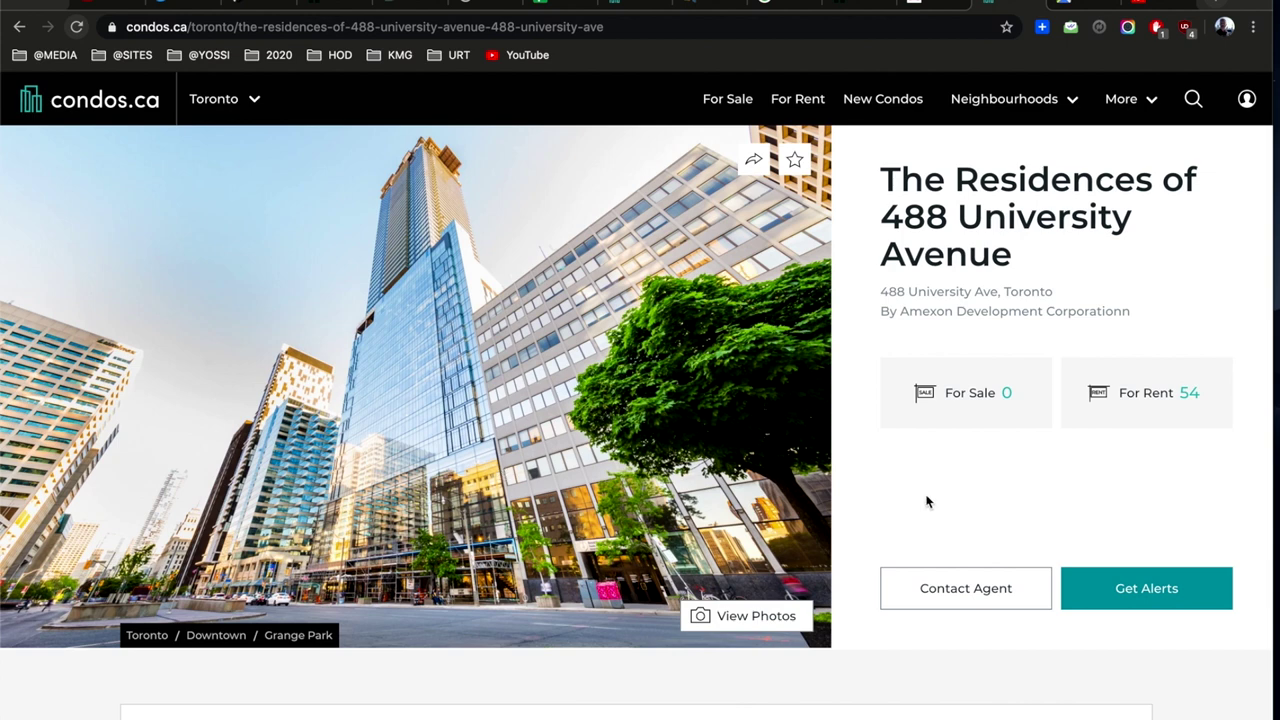
Note the 544 sqft smallest unit and $1,047 average price per square foot
scroll(927, 500, down, 1)
scroll(927, 500, down, 1)
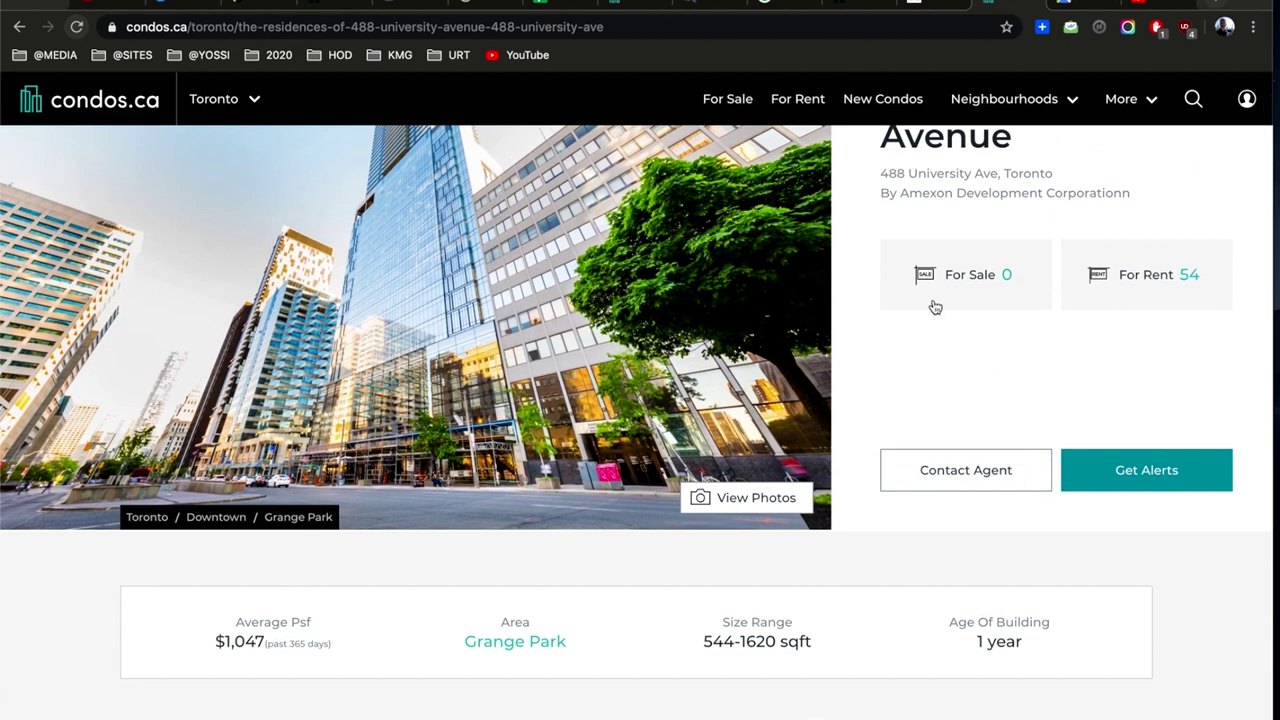
scroll(627, 582, down, 3)
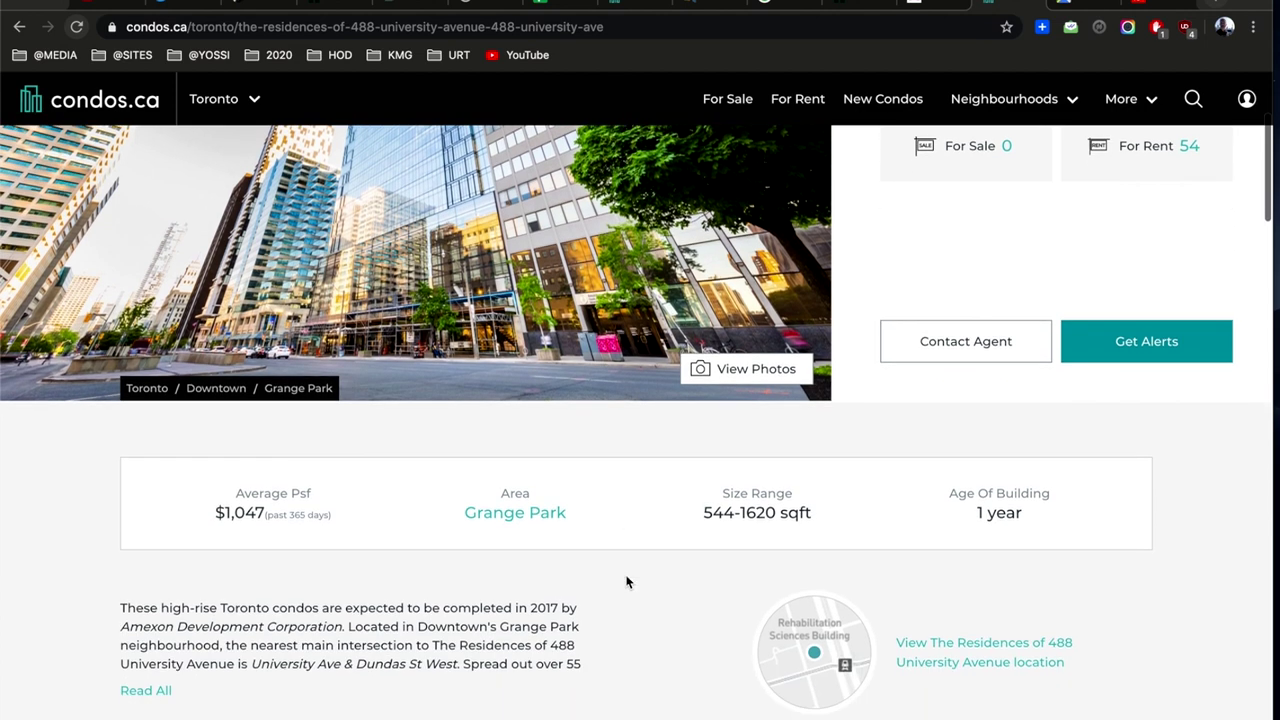
scroll(627, 582, down, 5)
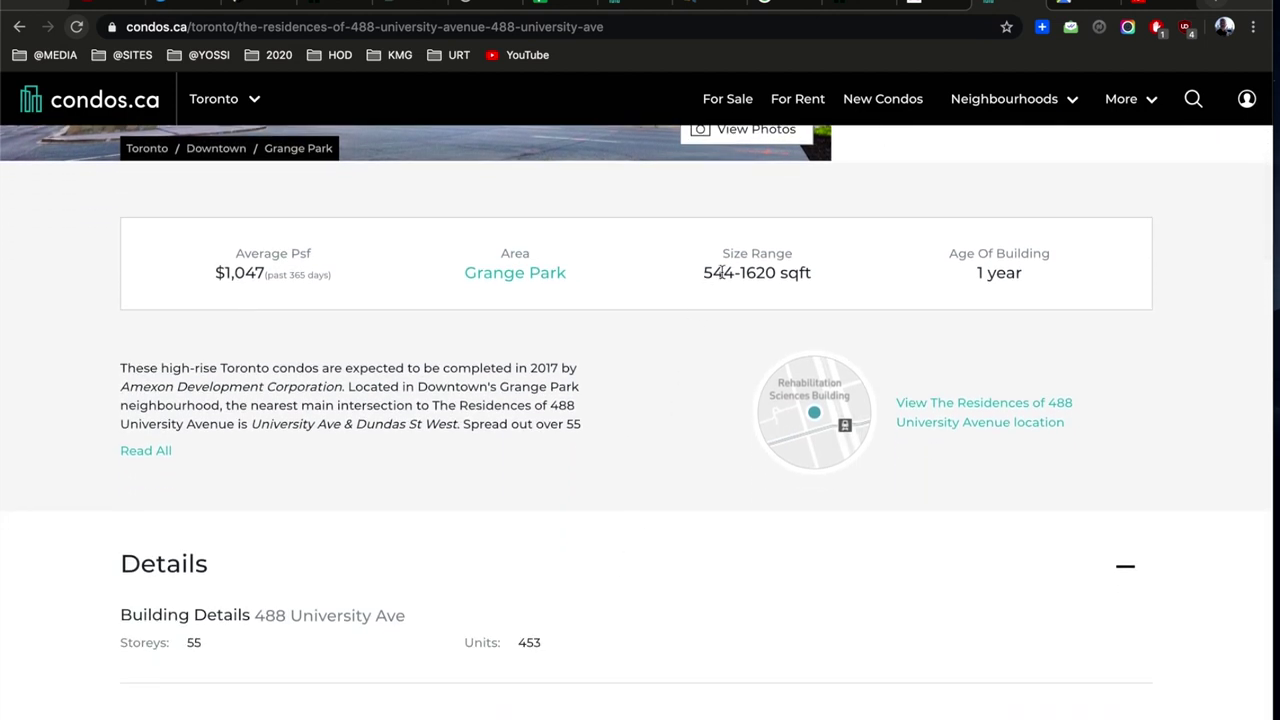
double_click(707, 273)
drag(214, 272, 340, 271)
click(338, 279)
Expand the full building description and note its planned 453 units
scroll(338, 279, down, 2)
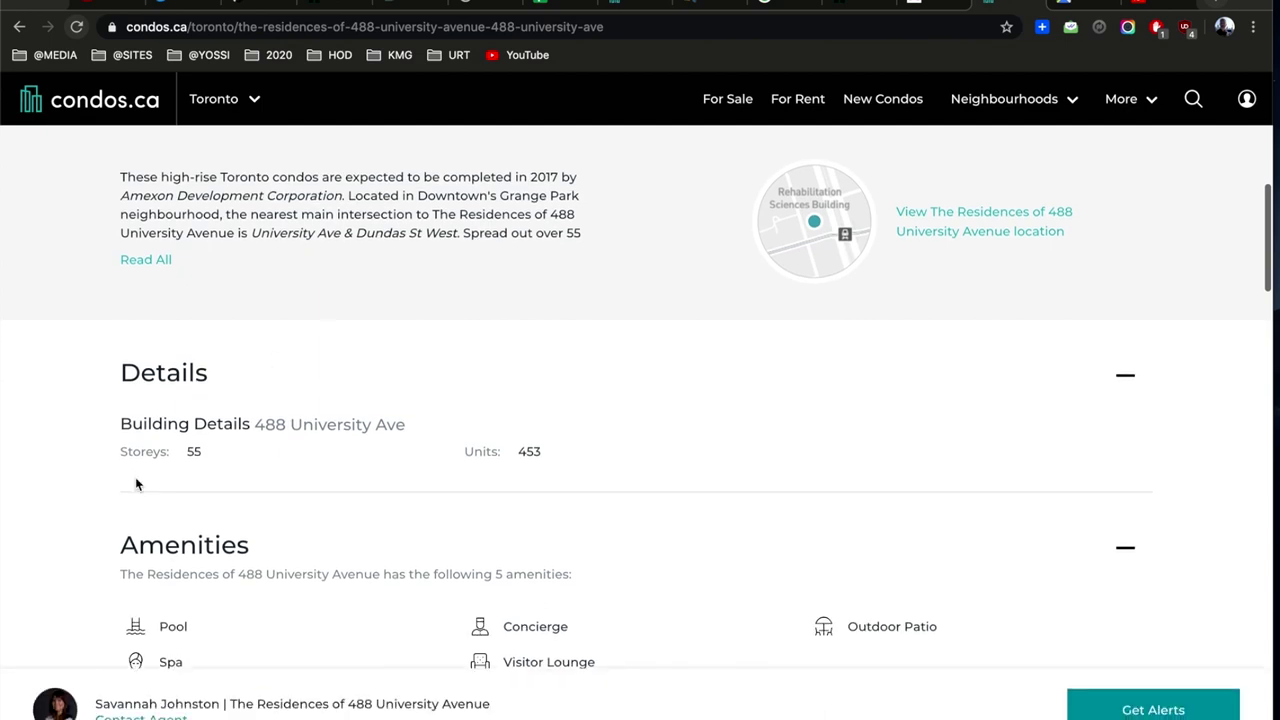
scroll(135, 480, down, 3)
scroll(135, 480, up, 1)
scroll(135, 480, up, 5)
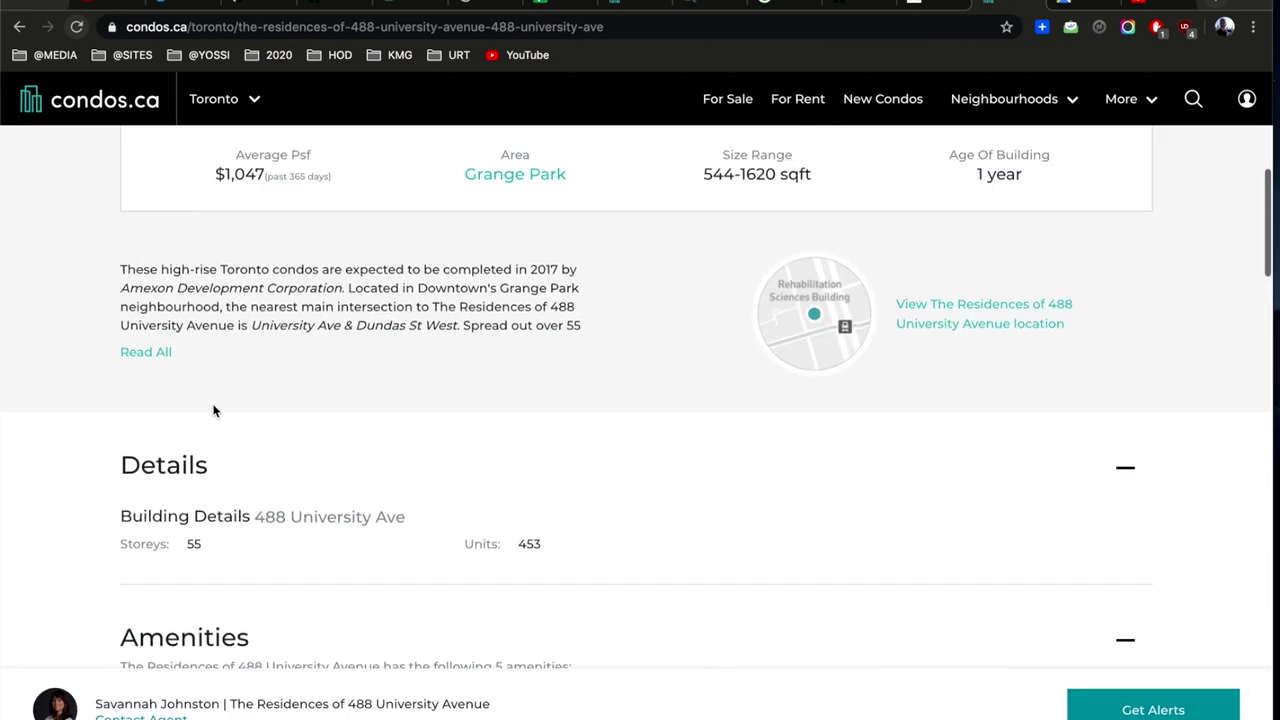
scroll(335, 460, down, 6)
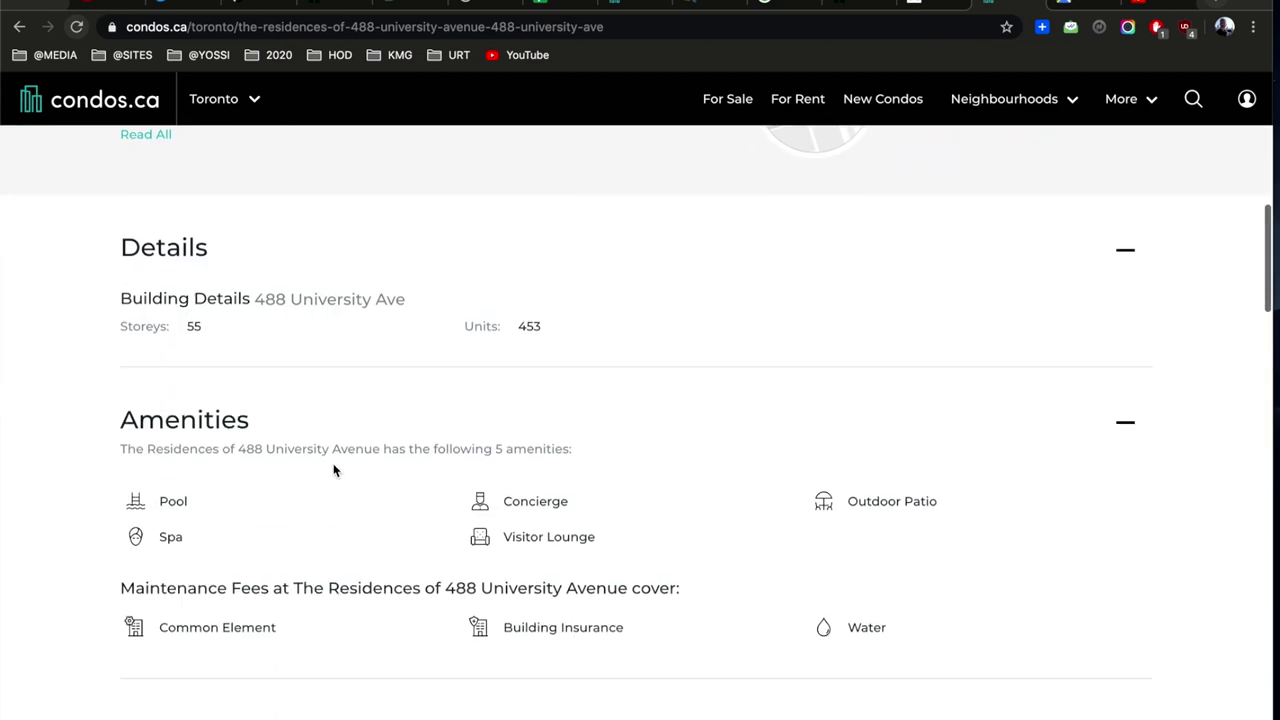
scroll(335, 470, up, 6)
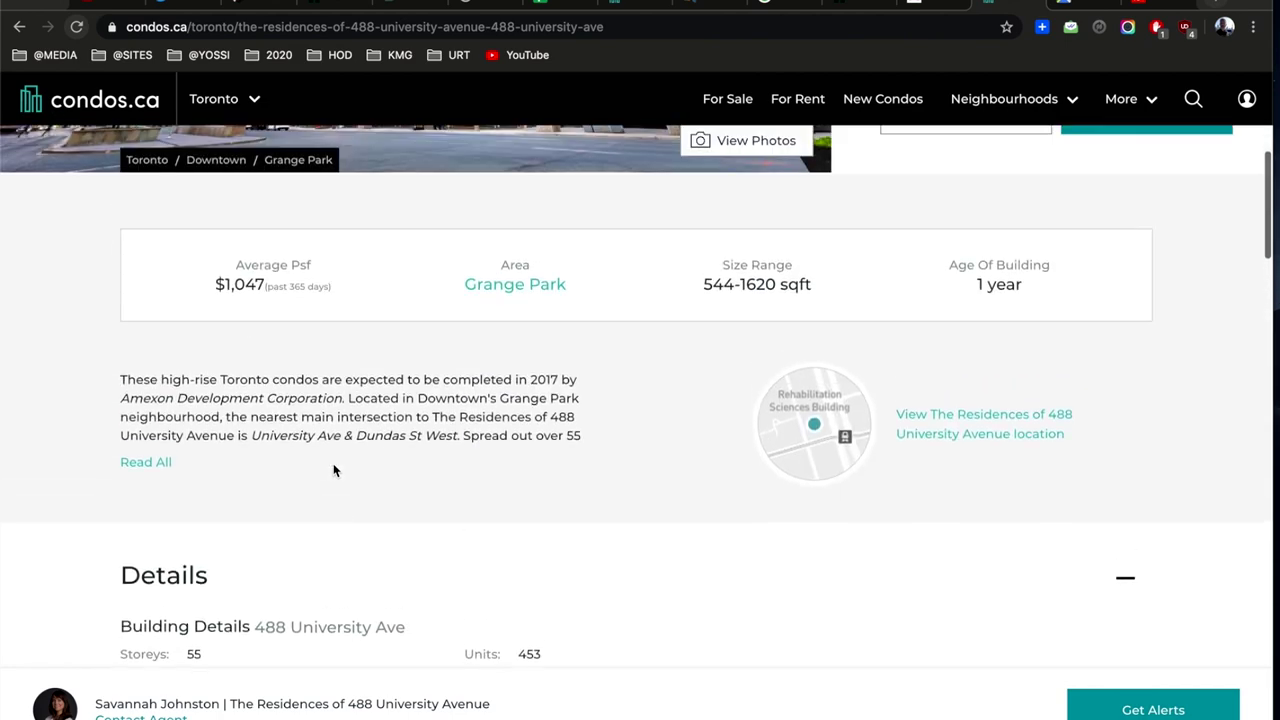
click(150, 505)
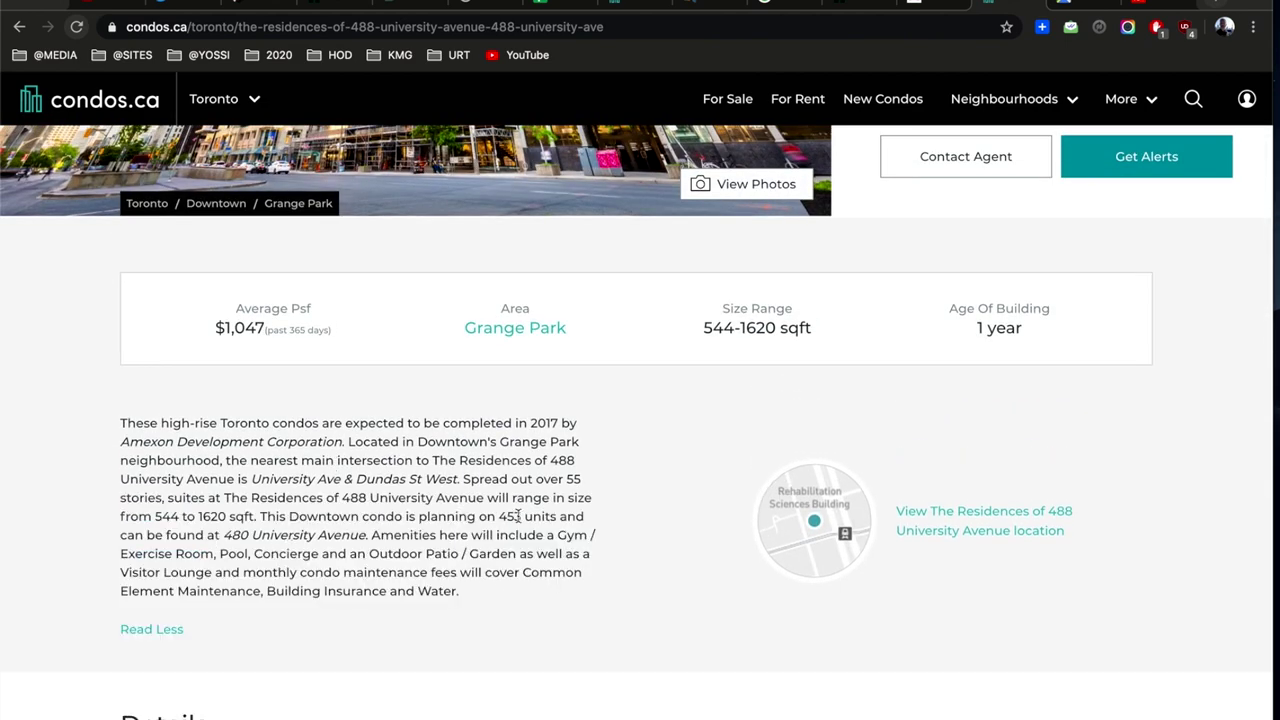
drag(497, 516, 530, 514)
drag(406, 516, 521, 514)
scroll(521, 514, up, 5)
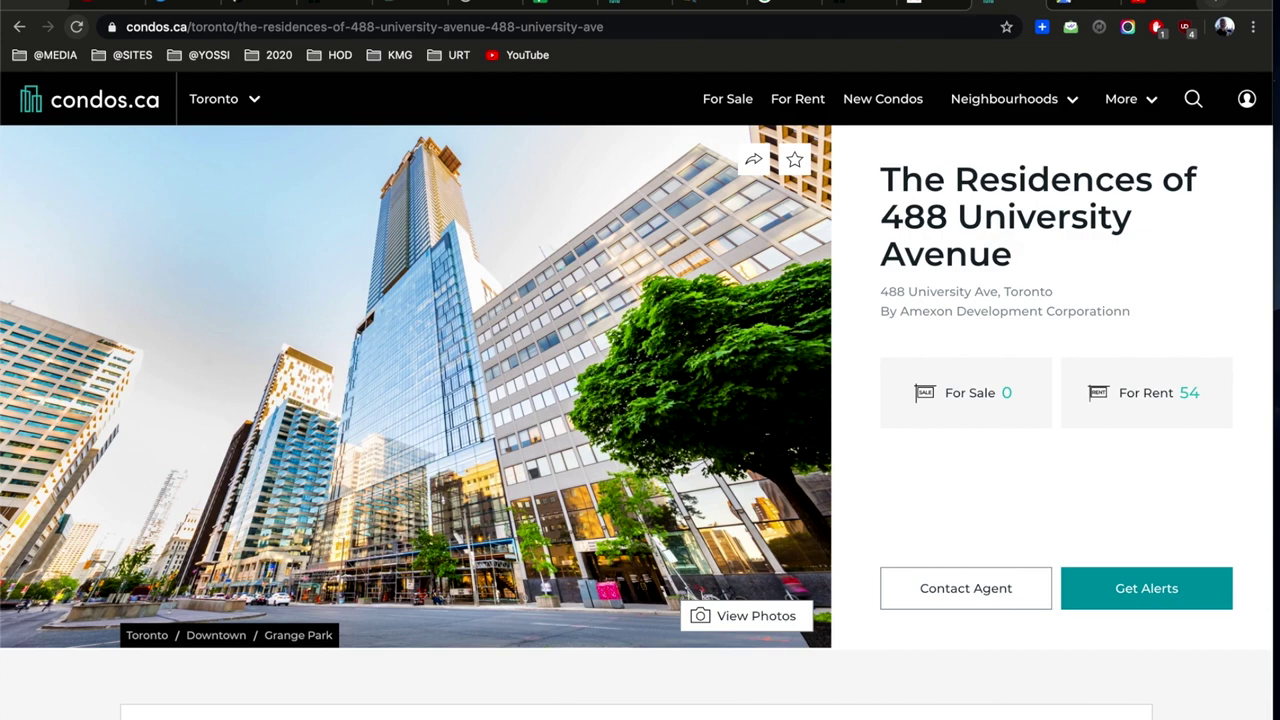
click(1075, 5)
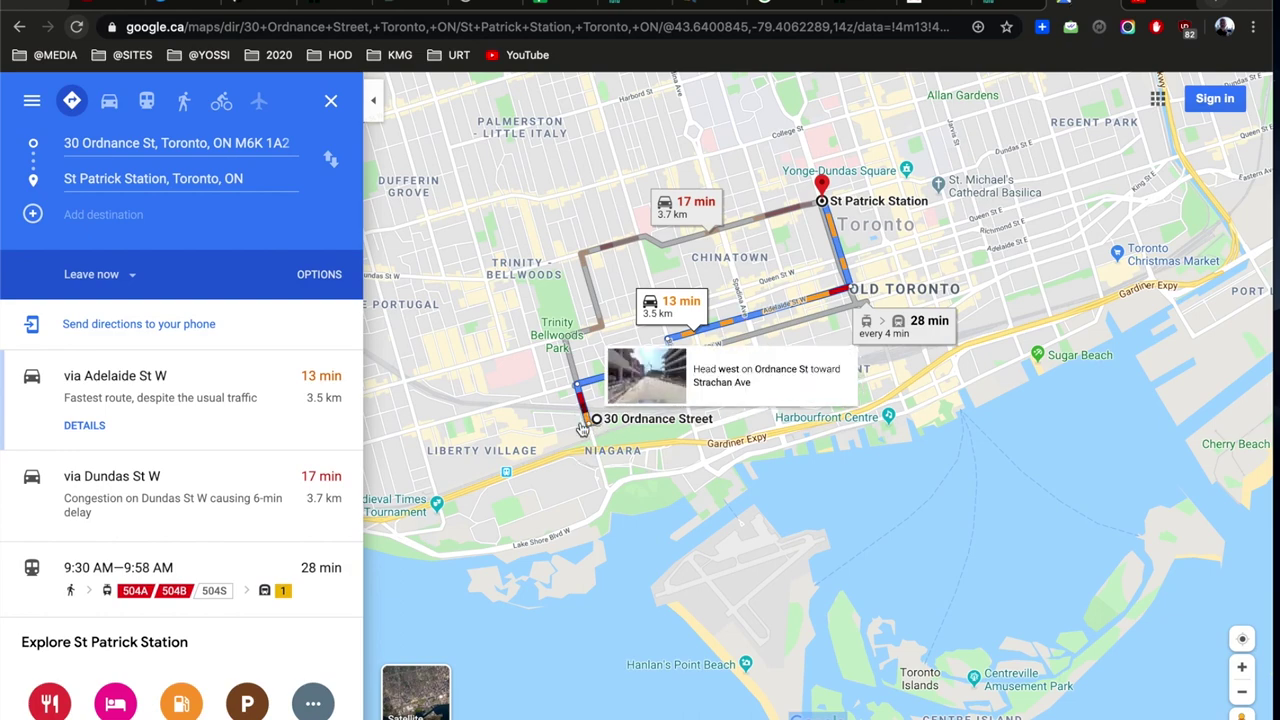
click(416, 693)
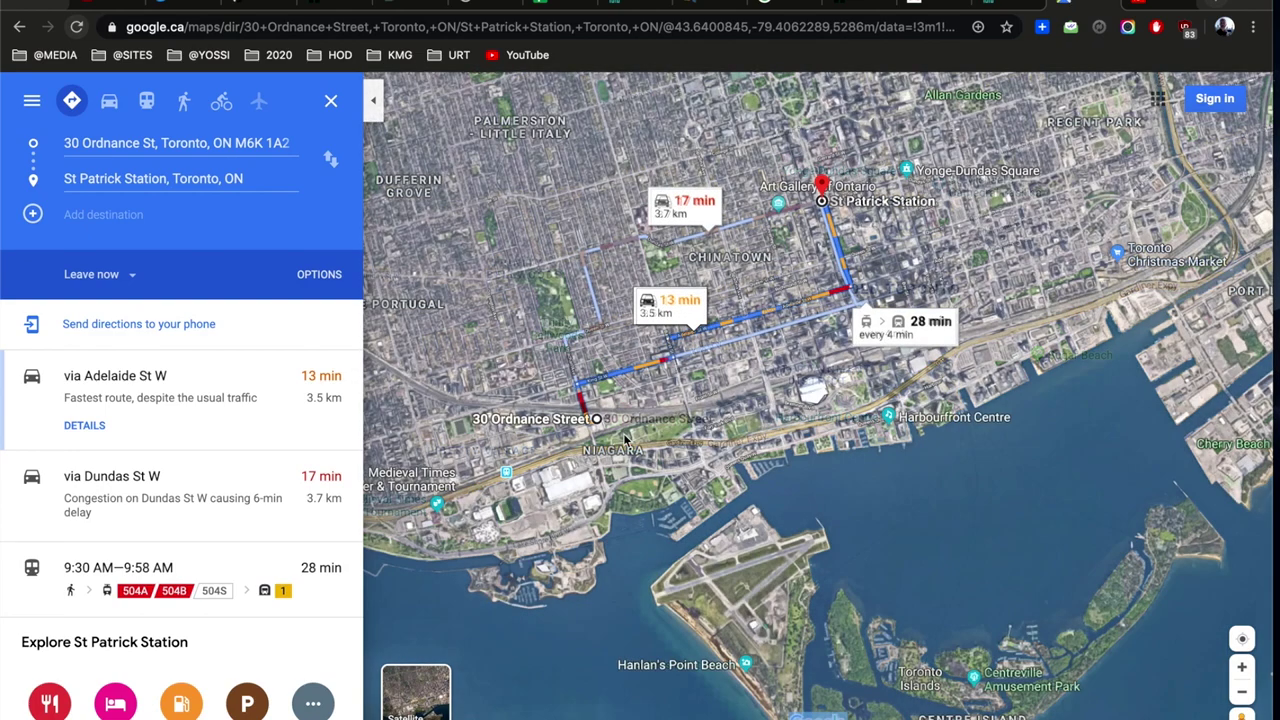
click(1242, 667)
drag(478, 489, 930, 400)
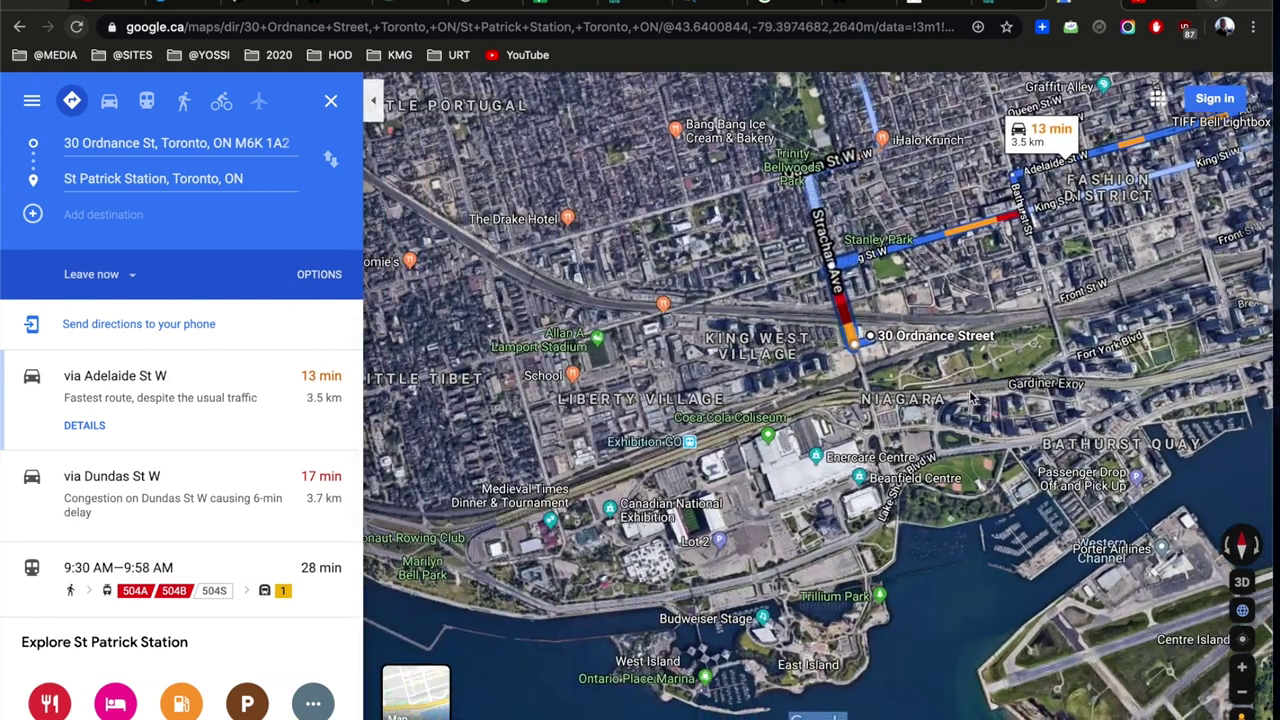
click(1241, 667)
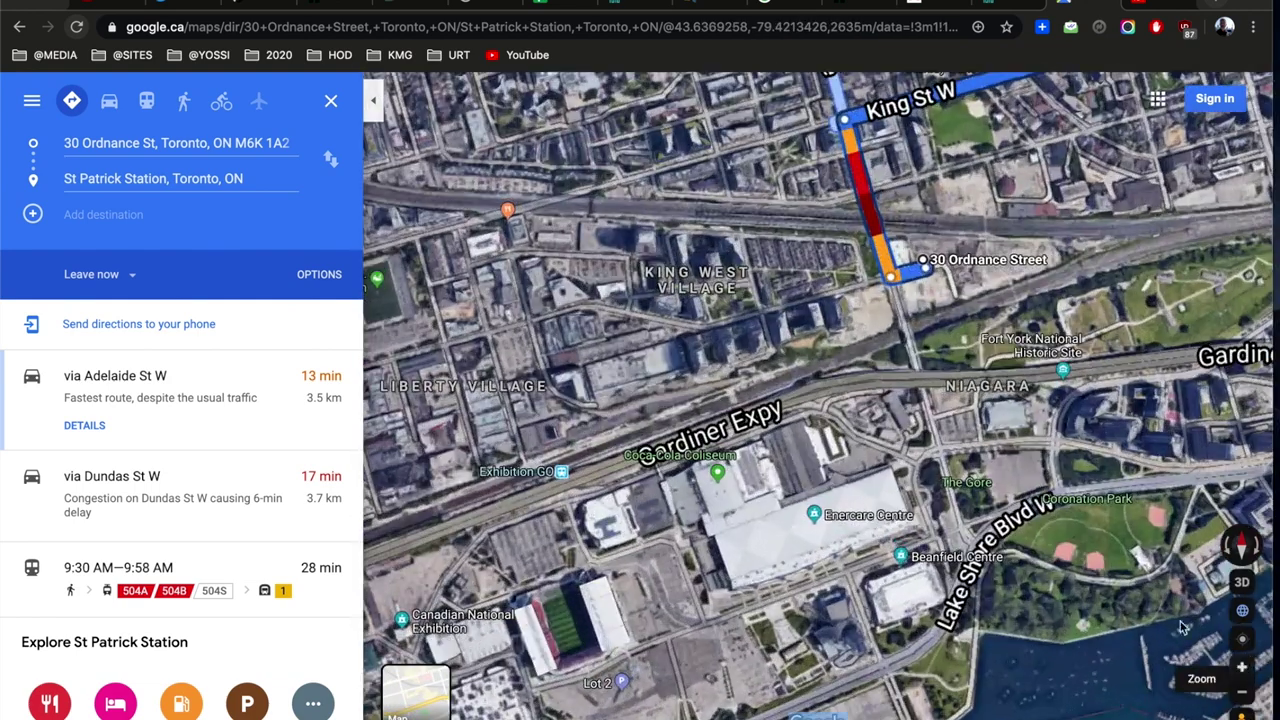
click(1242, 583)
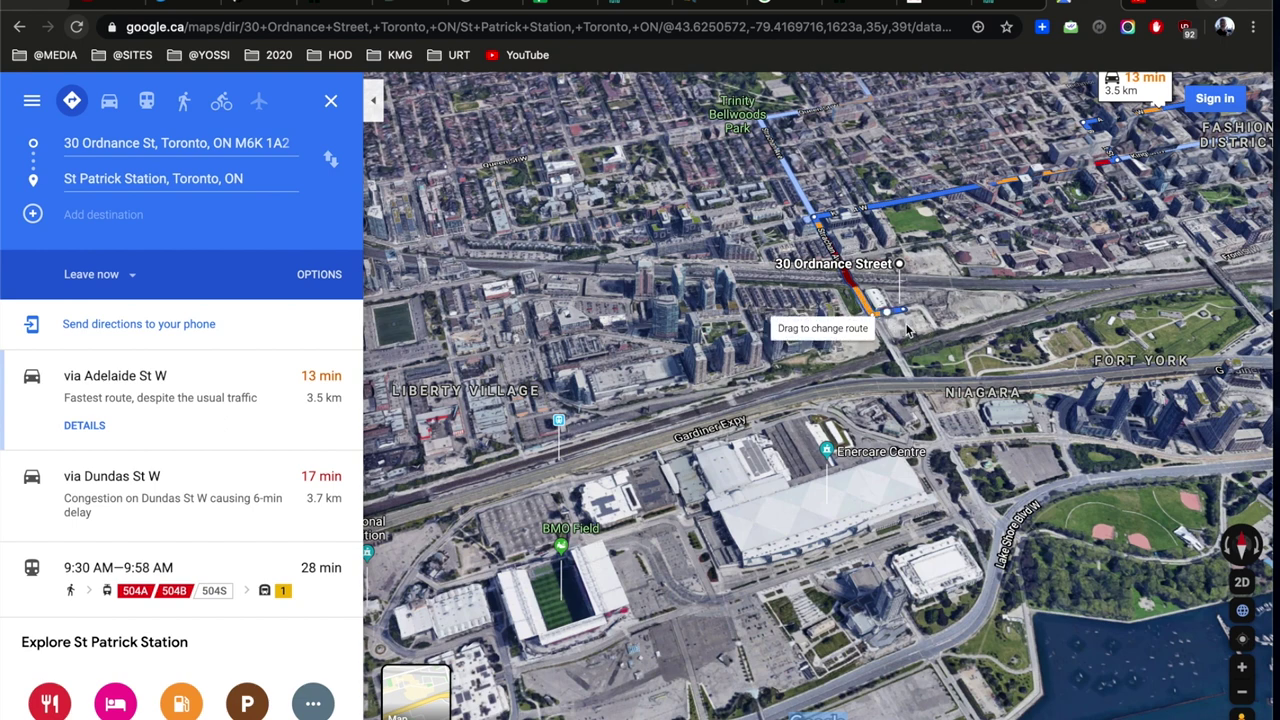
Pan the 3D view east toward Fort York and back to 30 Ordnance Street and the route
key(Right)
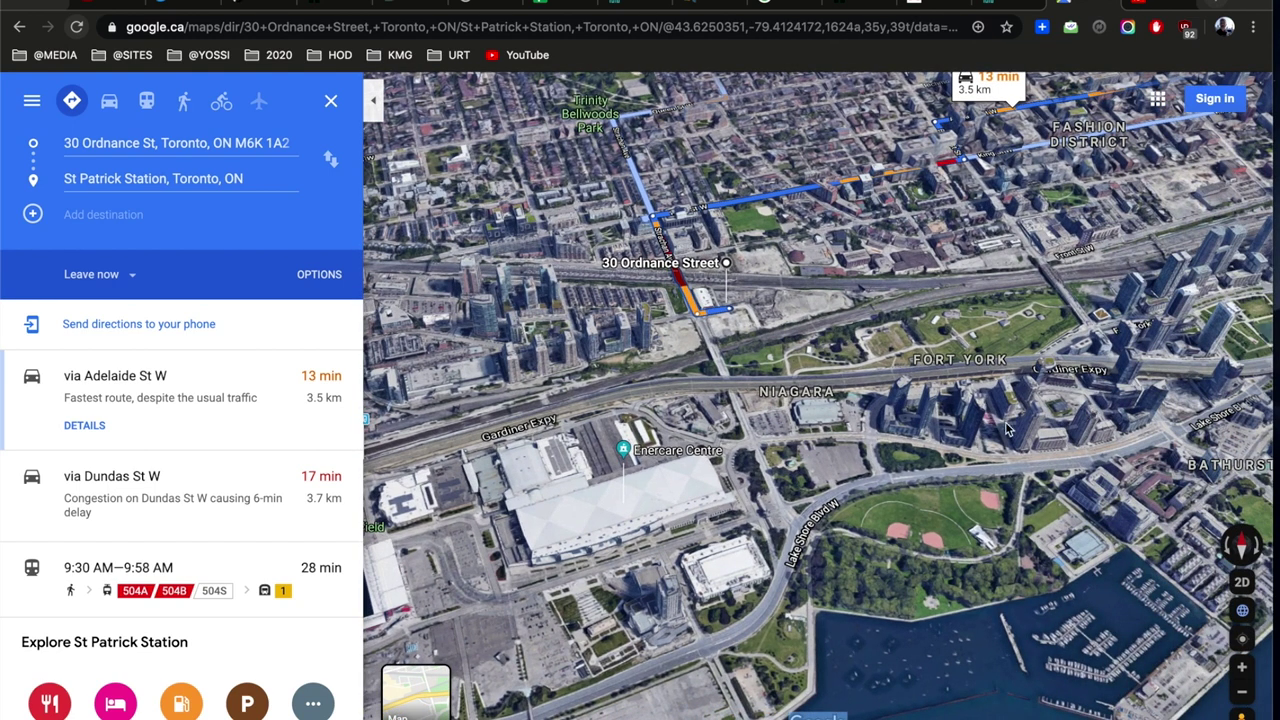
key(Right)
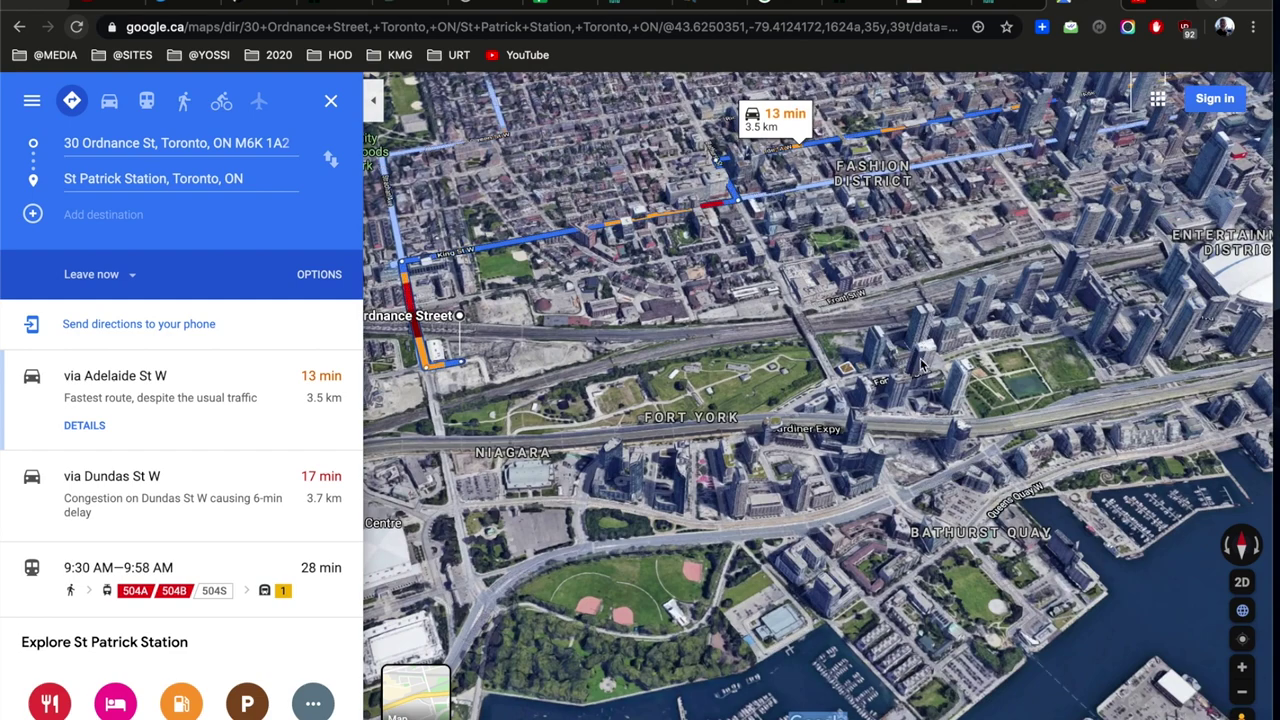
drag(668, 440, 950, 425)
key(Right)
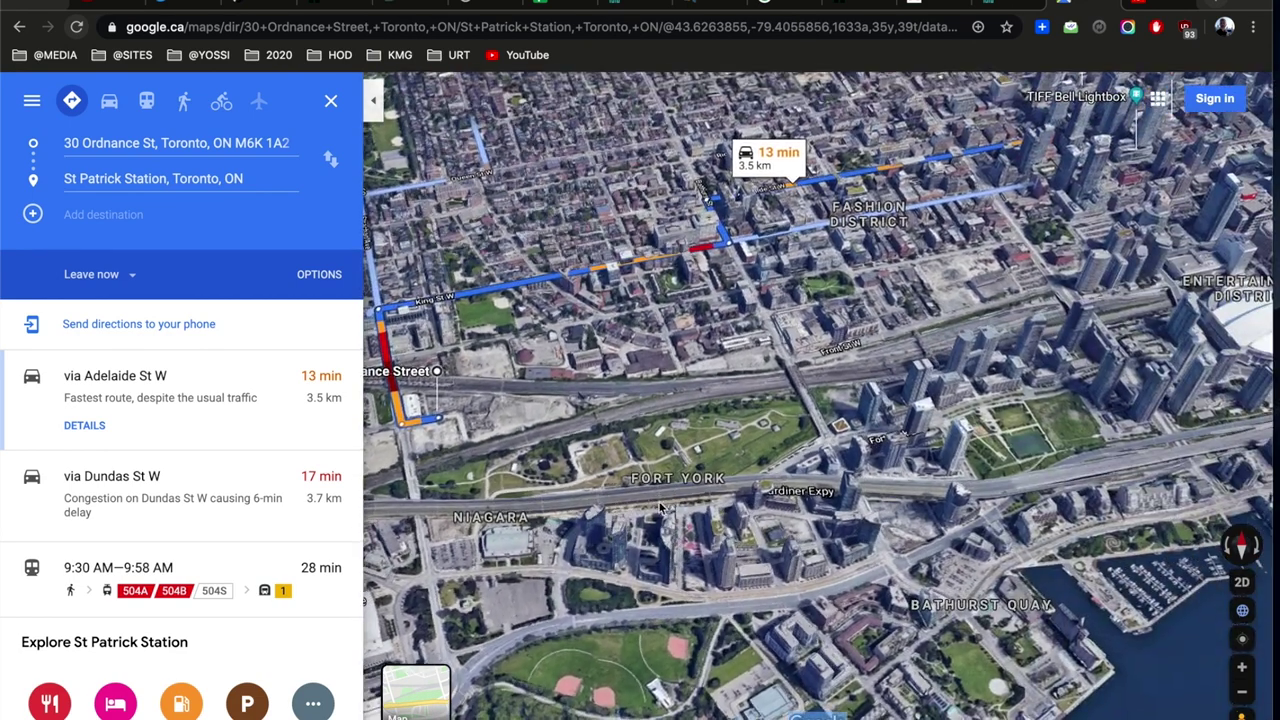
drag(979, 386, 903, 395)
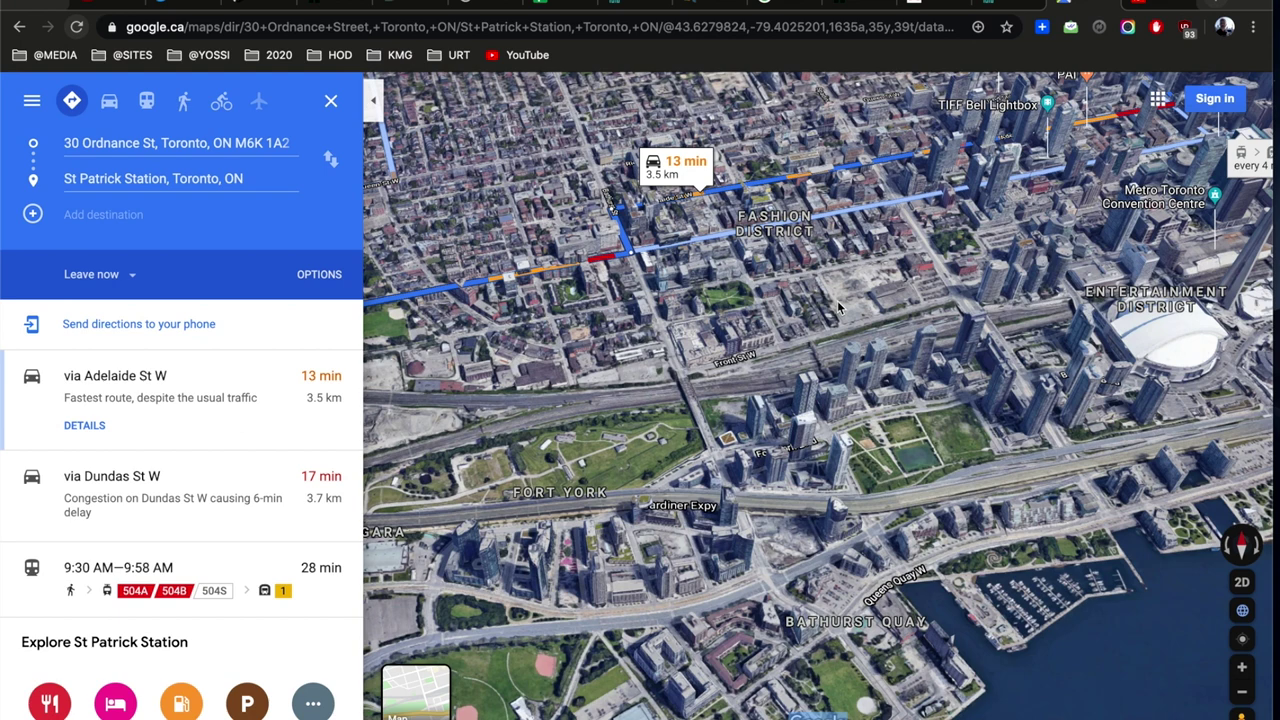
drag(615, 318, 806, 365)
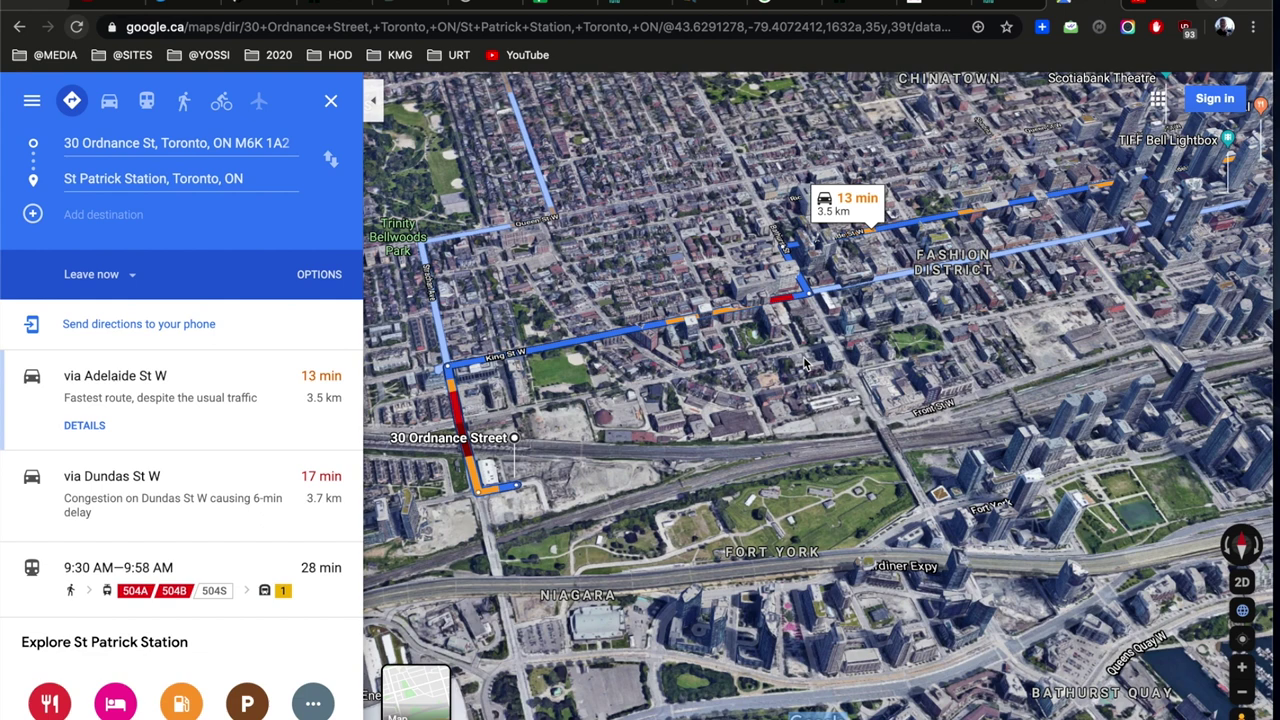
click(987, 3)
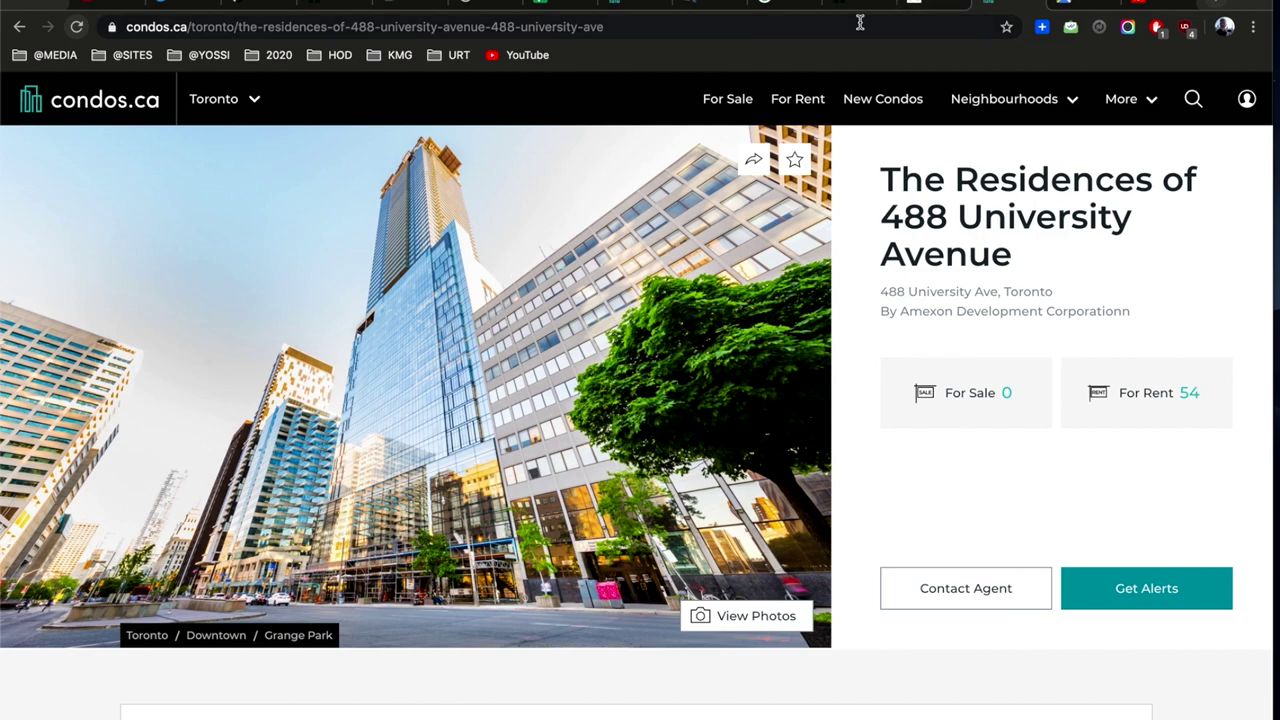
Zoom the 3D route view in on 30 Ordnance Street and King West Village
click(630, 3)
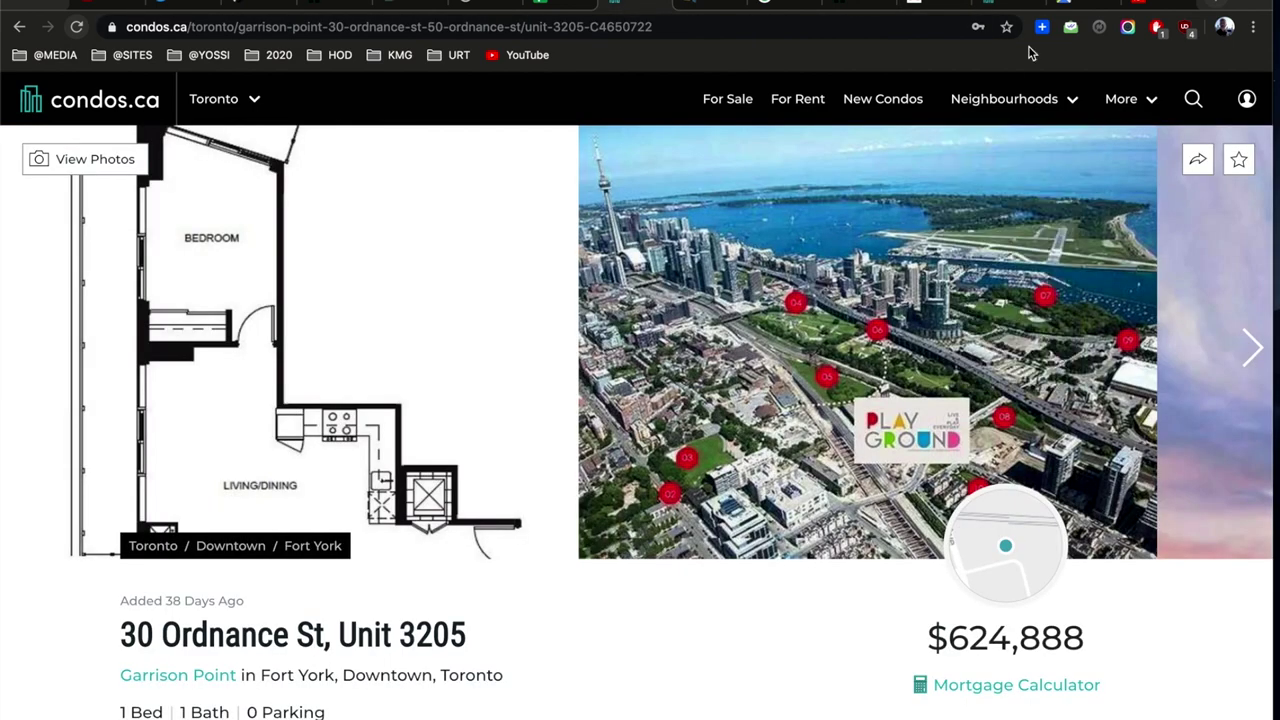
click(1068, 5)
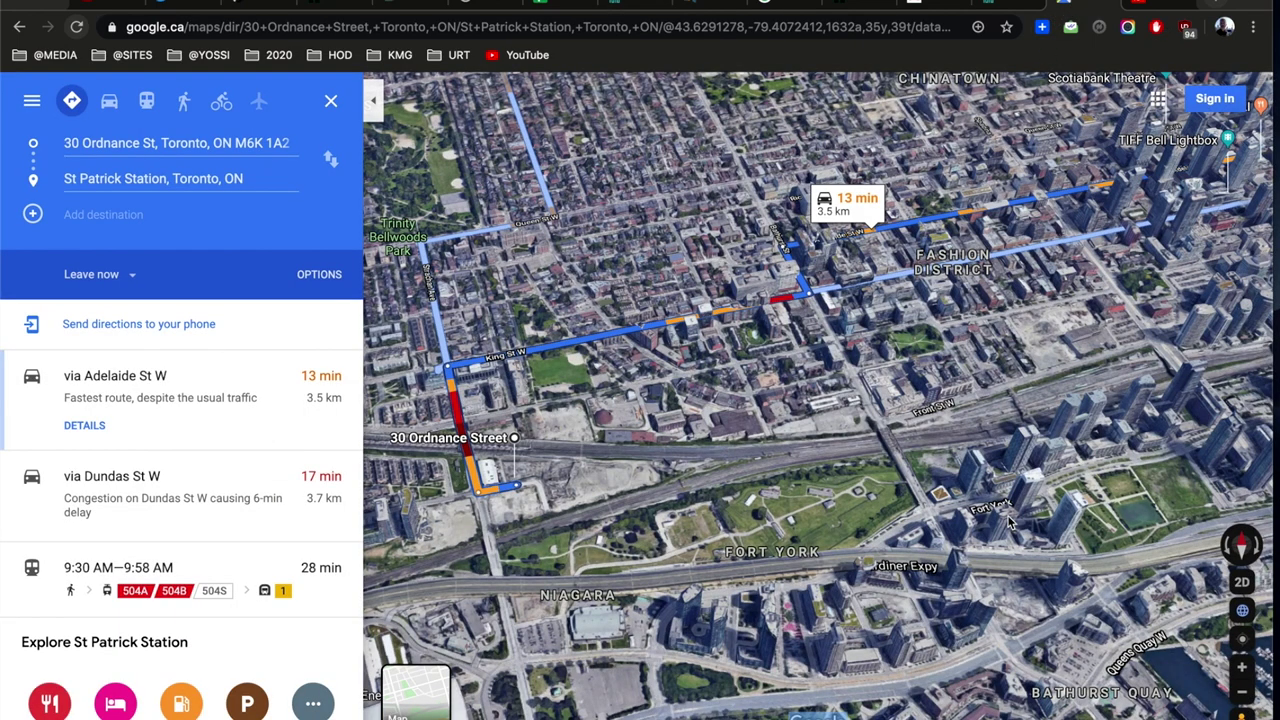
drag(976, 496, 987, 400)
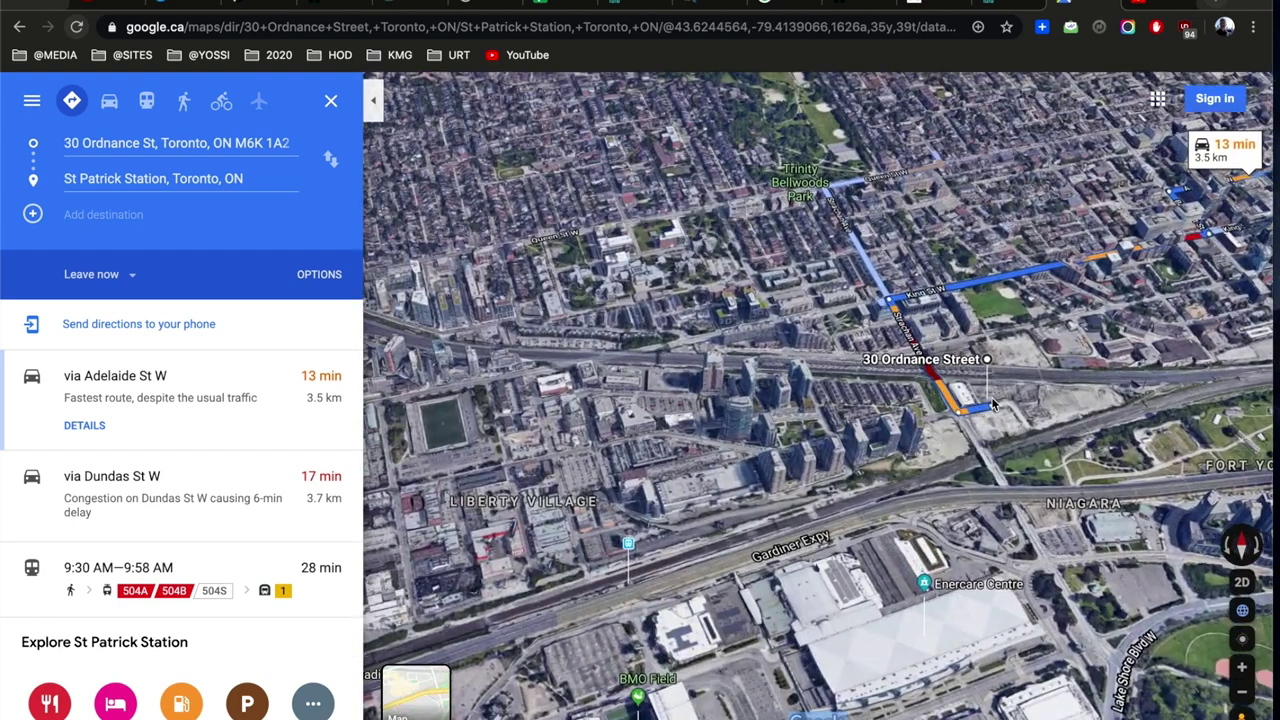
click(1242, 664)
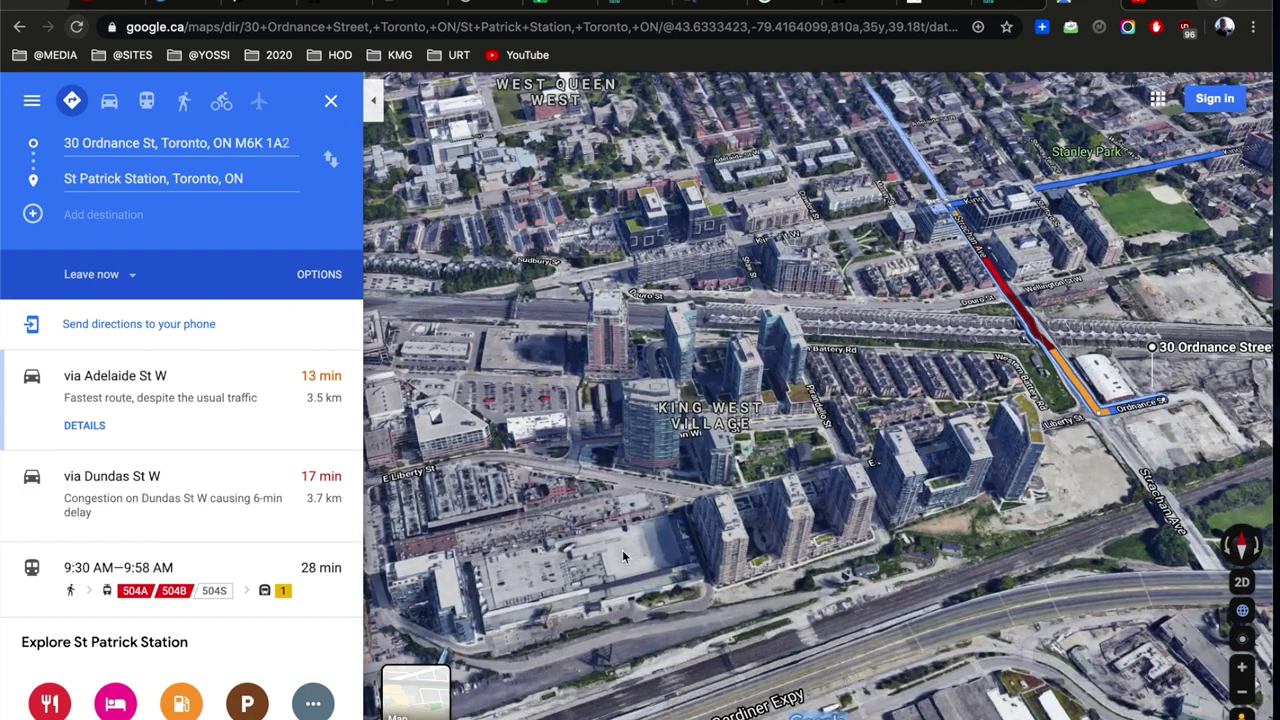
drag(921, 408, 858, 393)
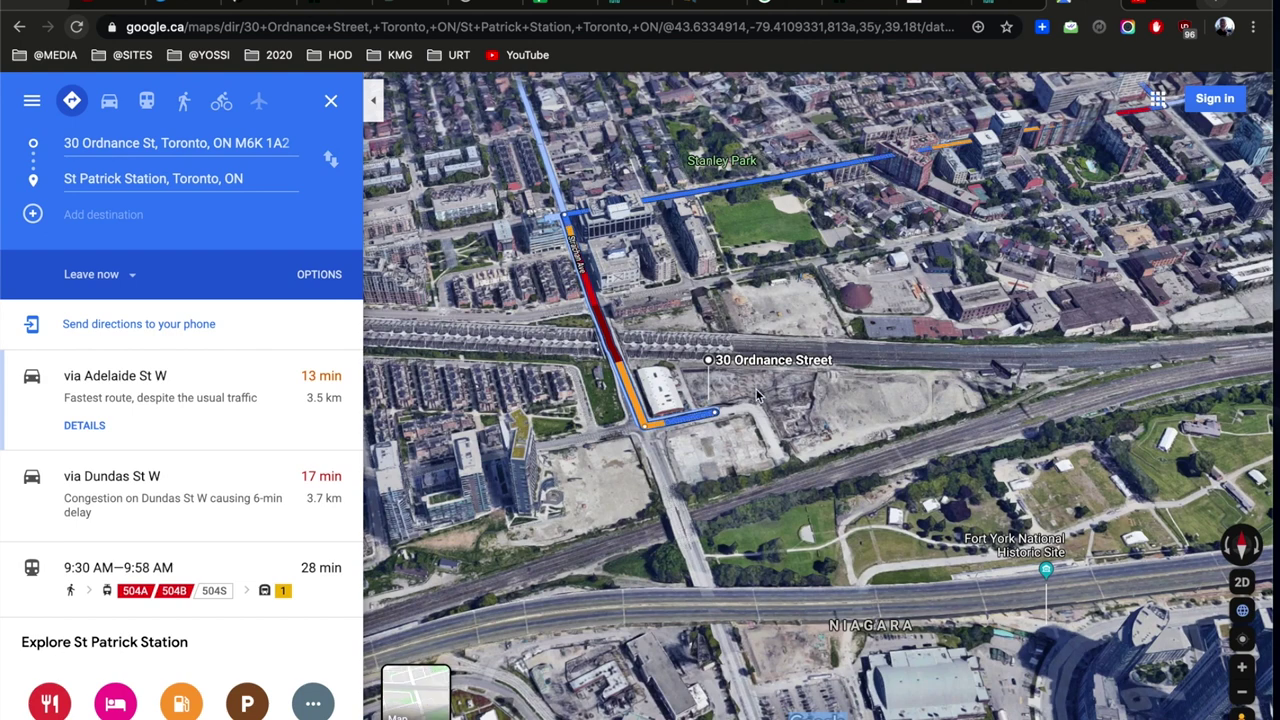
drag(642, 484, 706, 452)
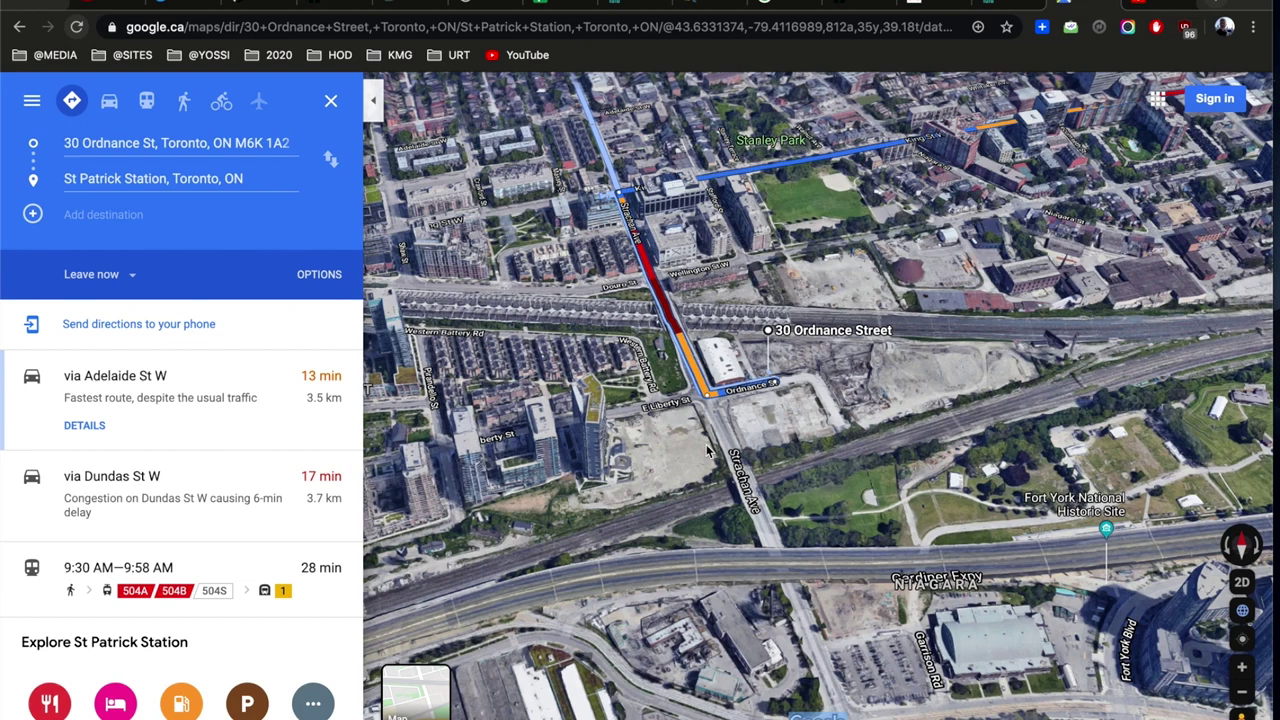
Follow the route past King St, Alexandra Park, Chinatown and Spadina and Adelaide northward
drag(1233, 160, 905, 452)
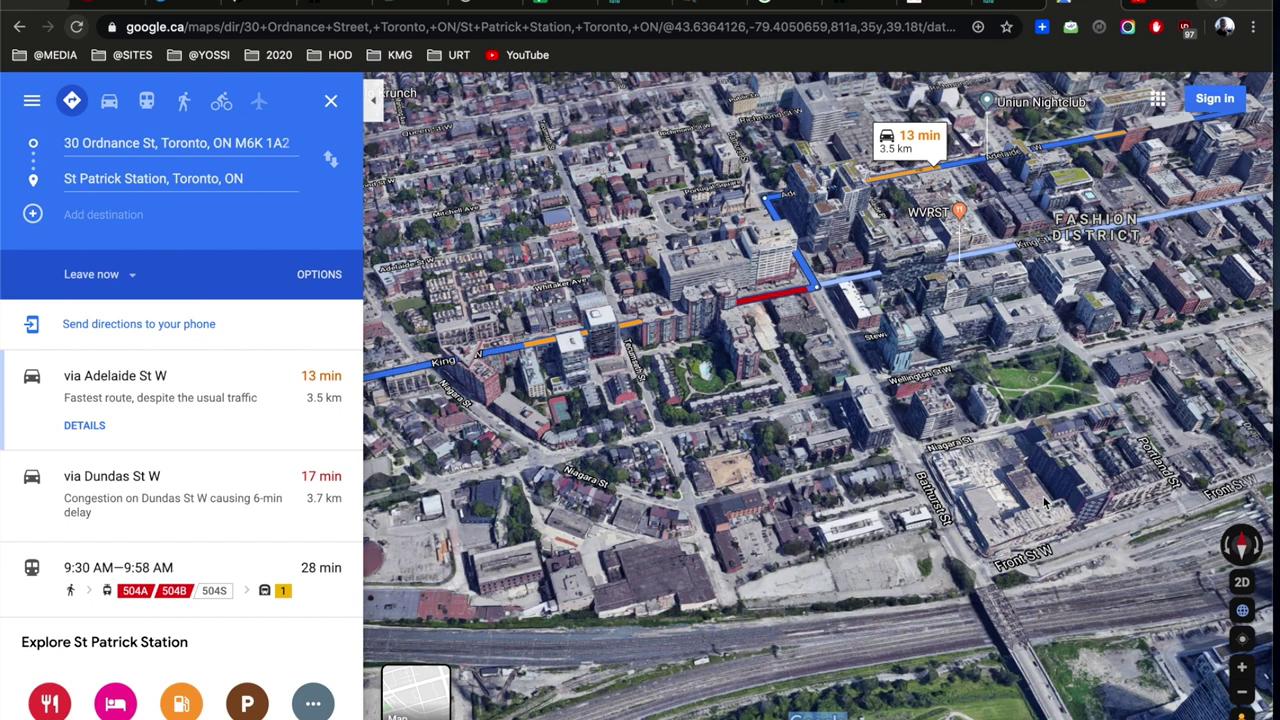
drag(689, 309, 757, 393)
drag(829, 330, 530, 470)
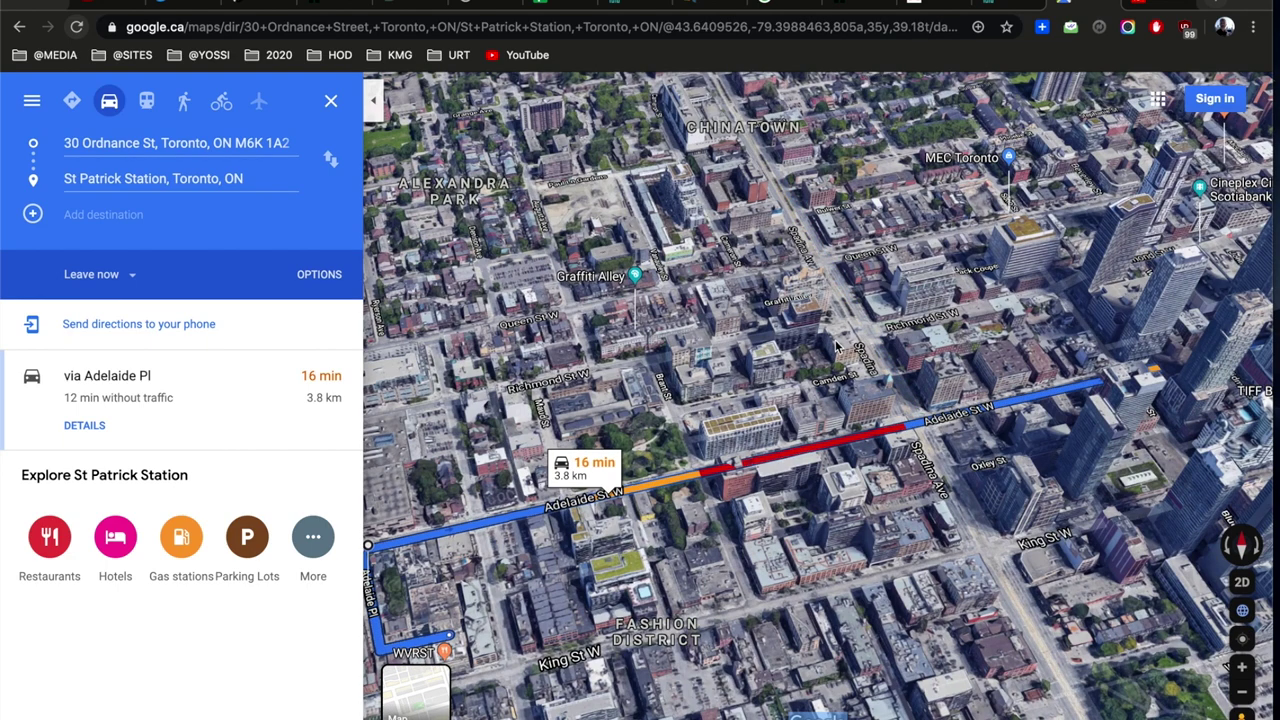
drag(850, 342, 671, 438)
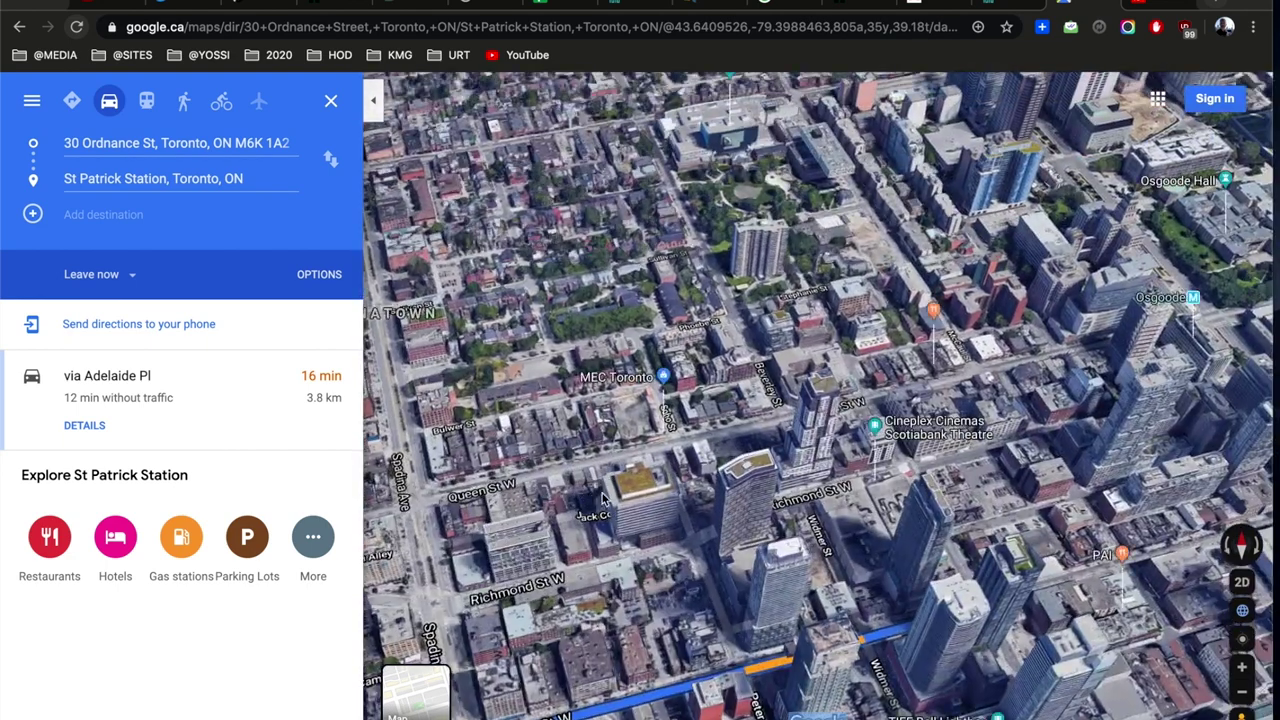
drag(855, 339, 683, 427)
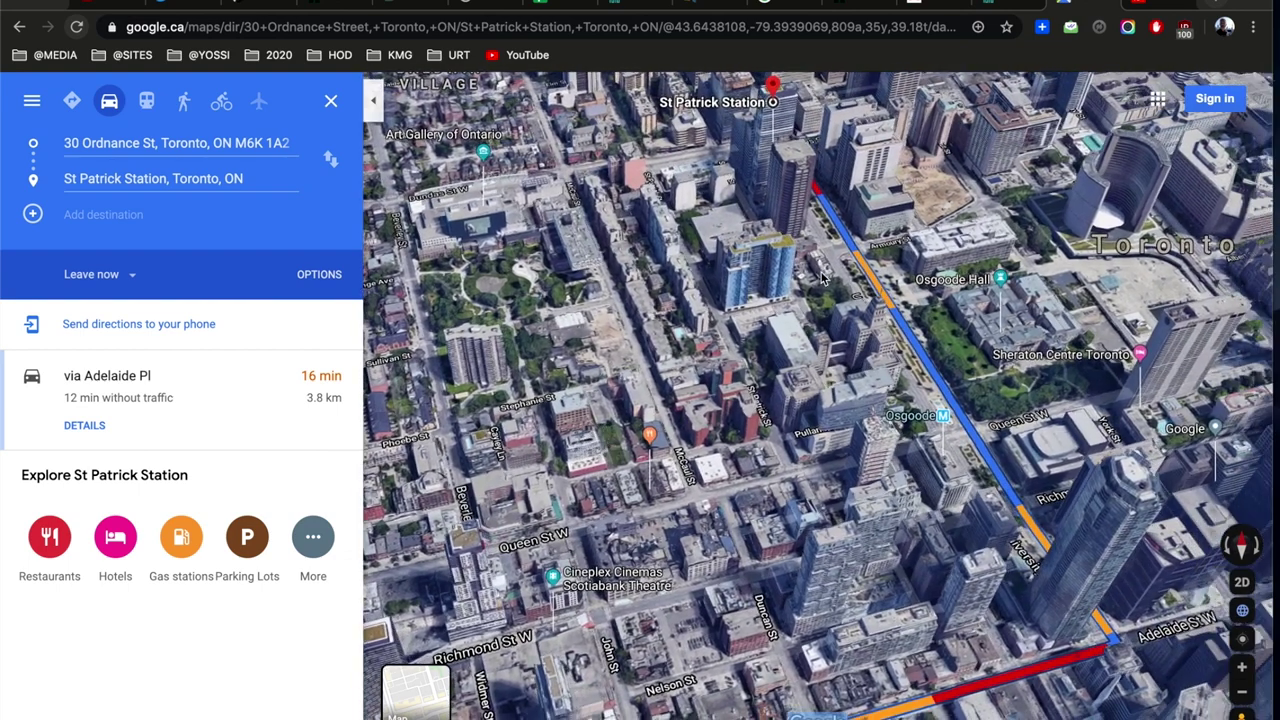
drag(822, 279, 572, 555)
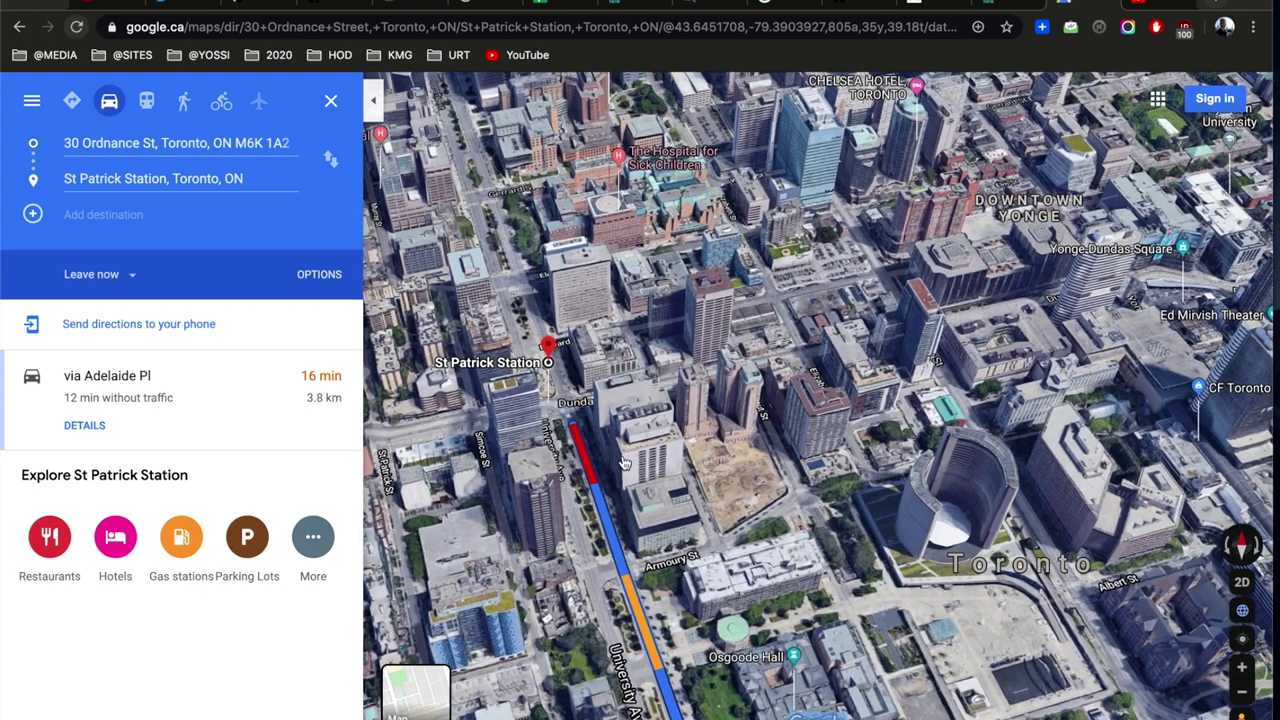
Inspect St Patrick Station's surroundings, Queen's Park and Baldwin Village, recentring on the station
drag(624, 463, 554, 635)
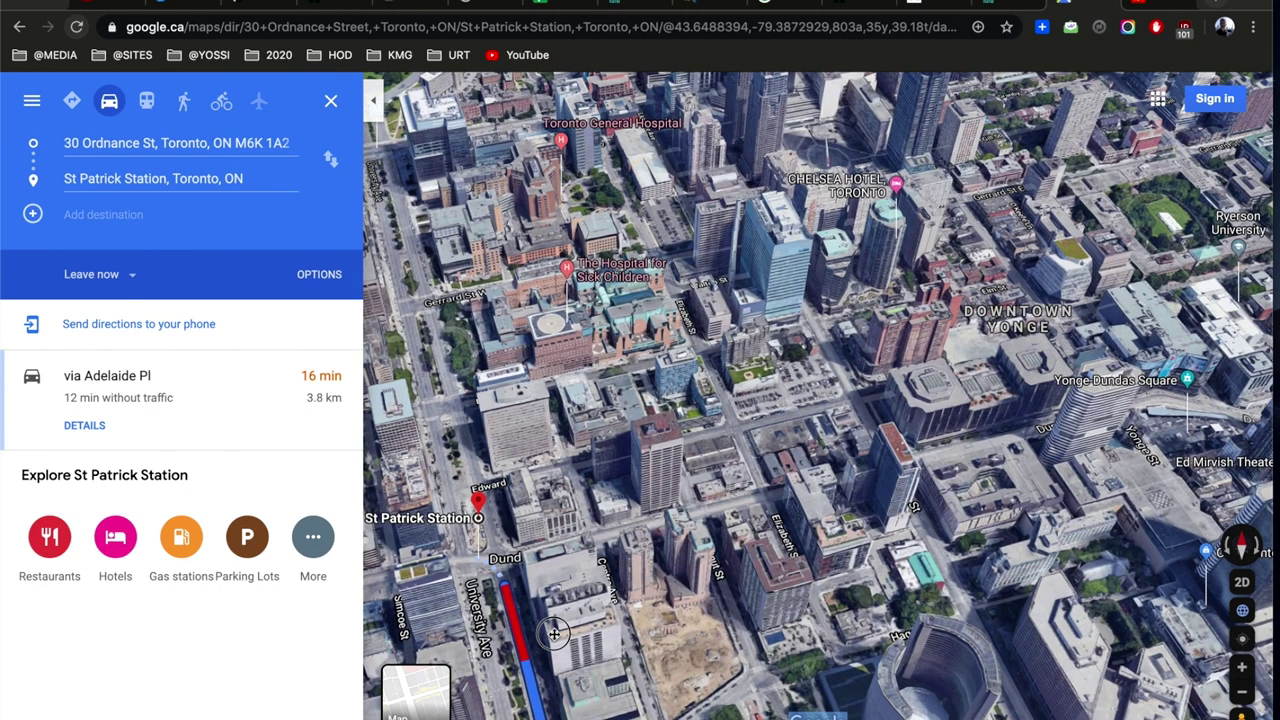
drag(554, 632, 570, 682)
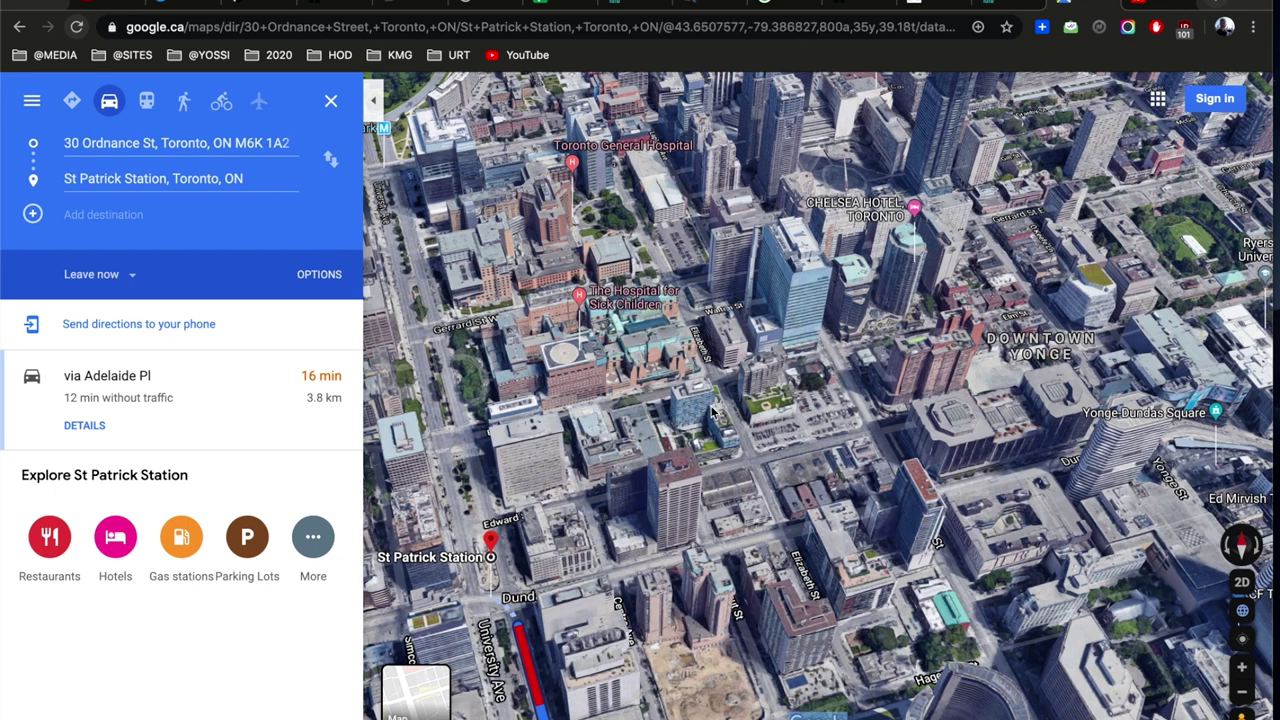
drag(513, 379, 631, 230)
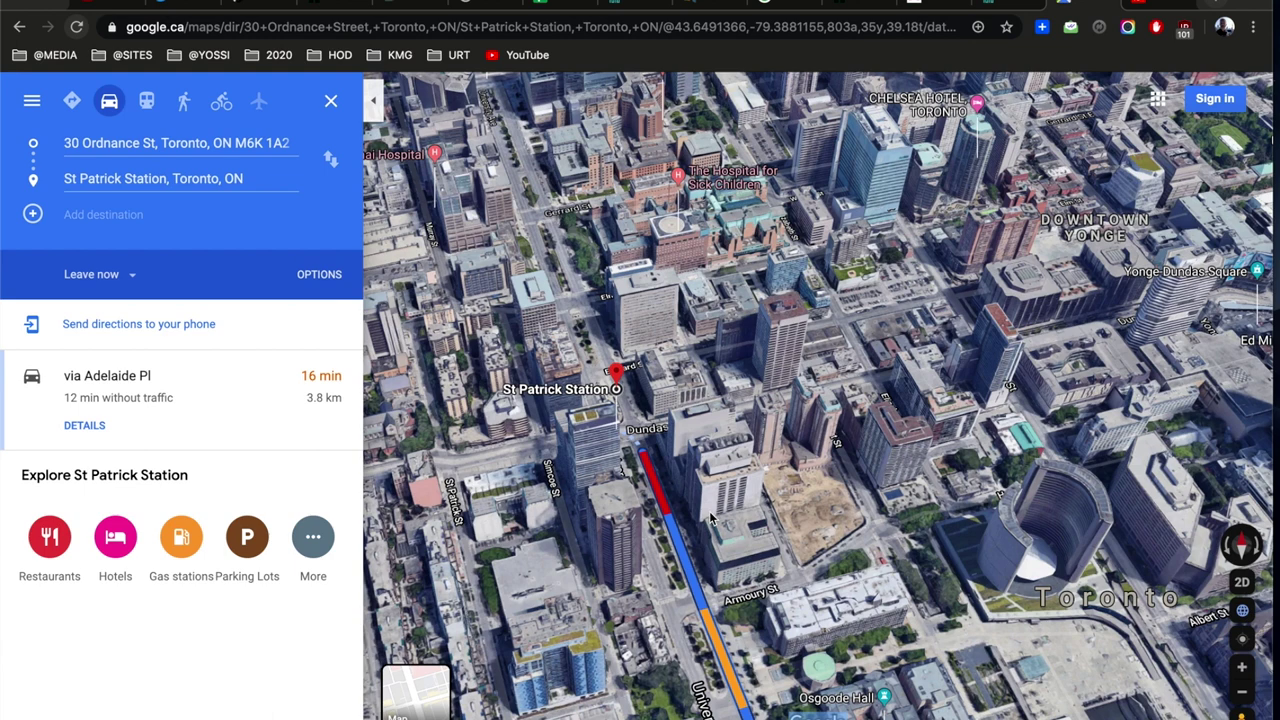
drag(600, 272, 704, 468)
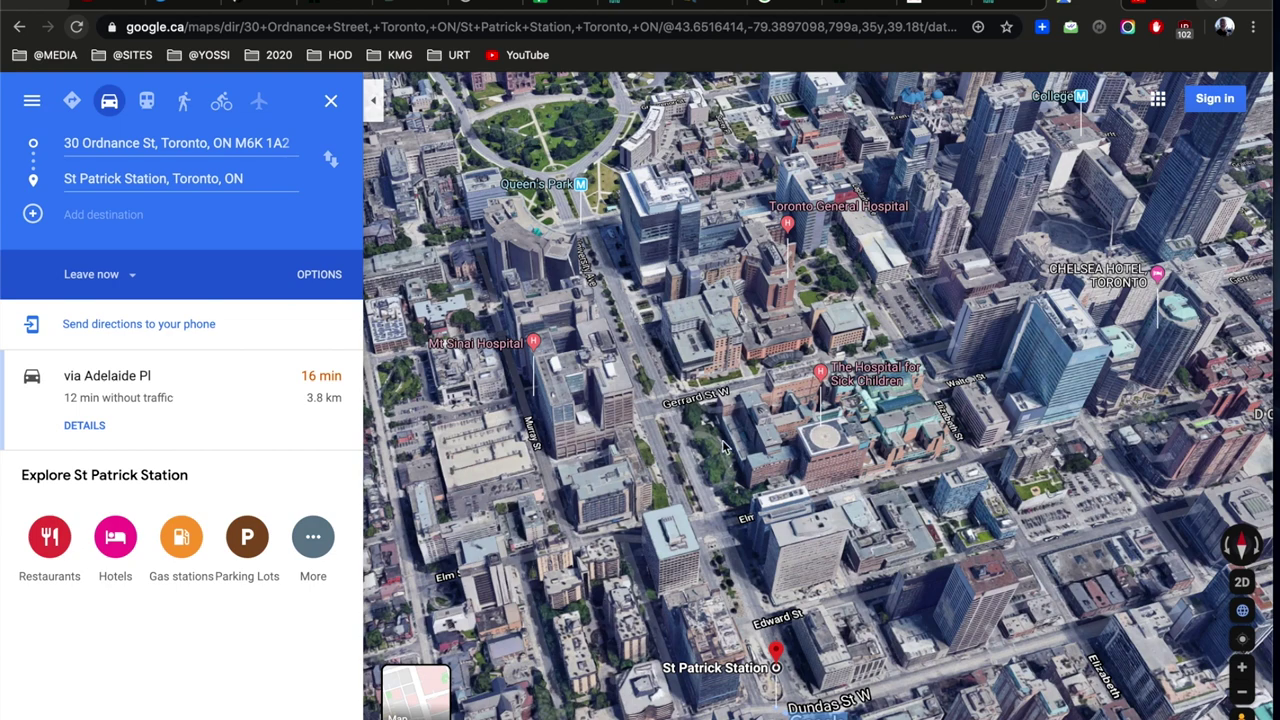
drag(746, 508, 912, 306)
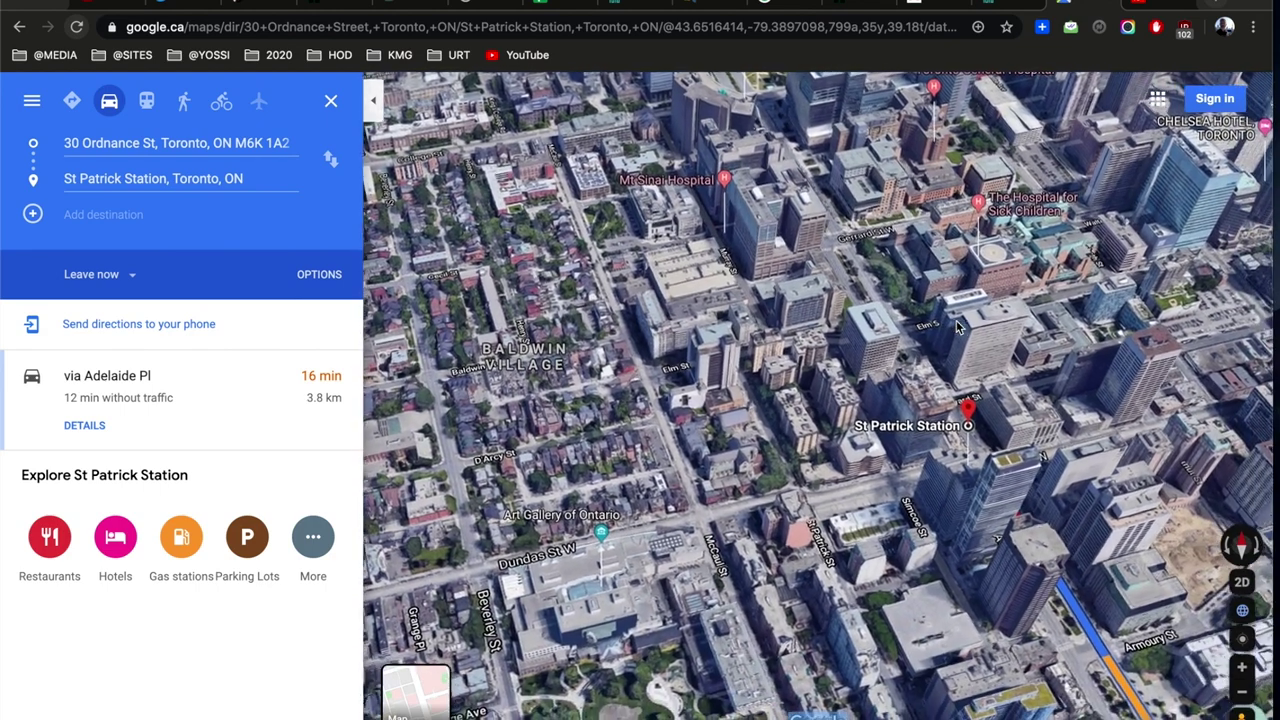
drag(611, 495, 568, 447)
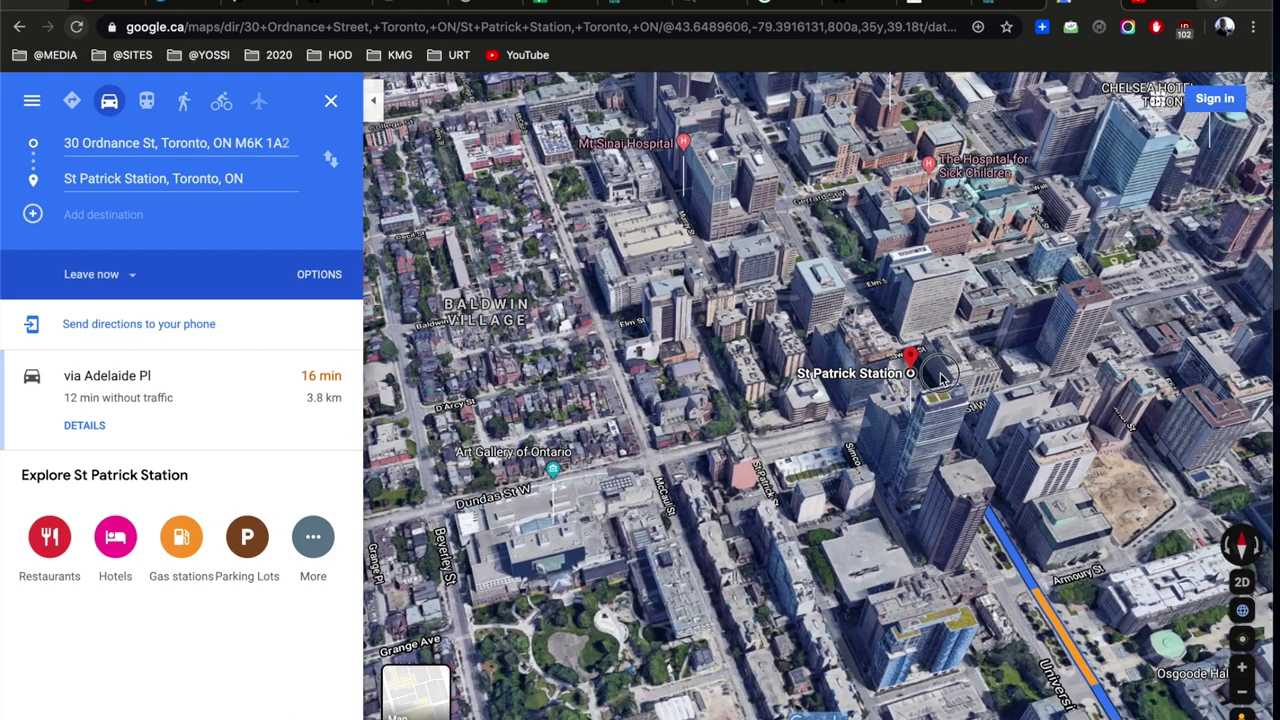
drag(940, 373, 676, 354)
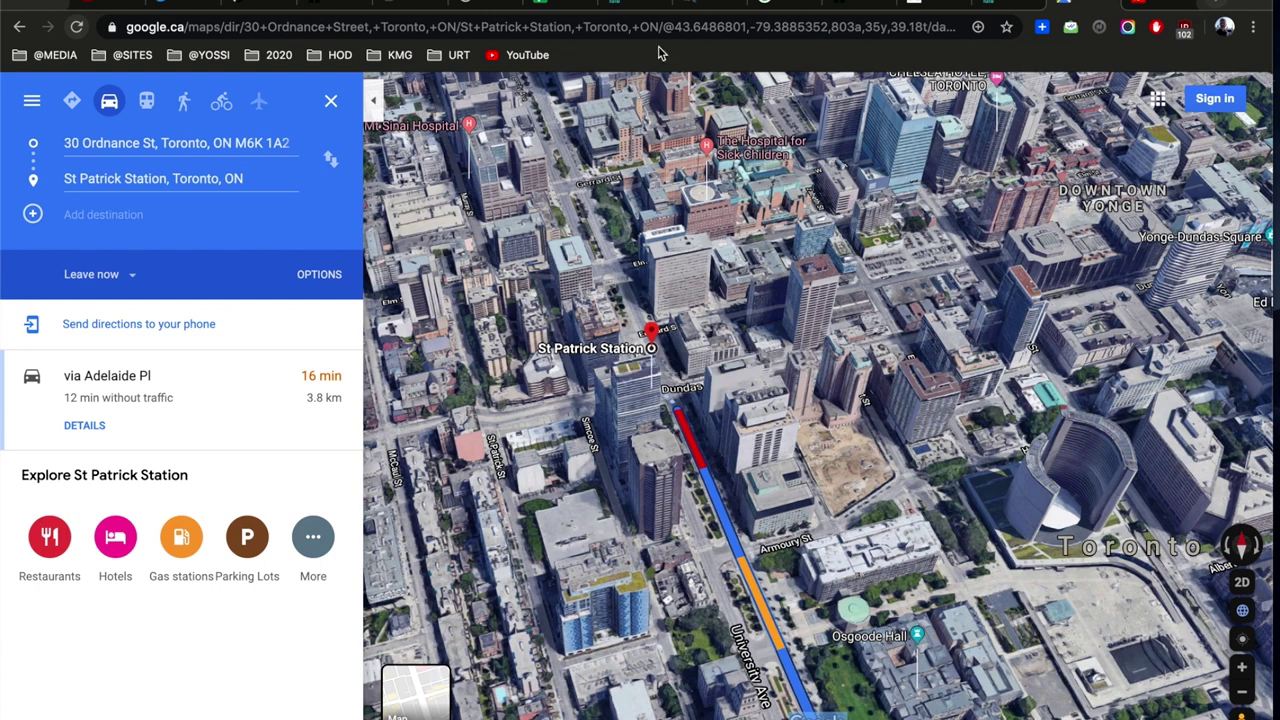
click(714, 6)
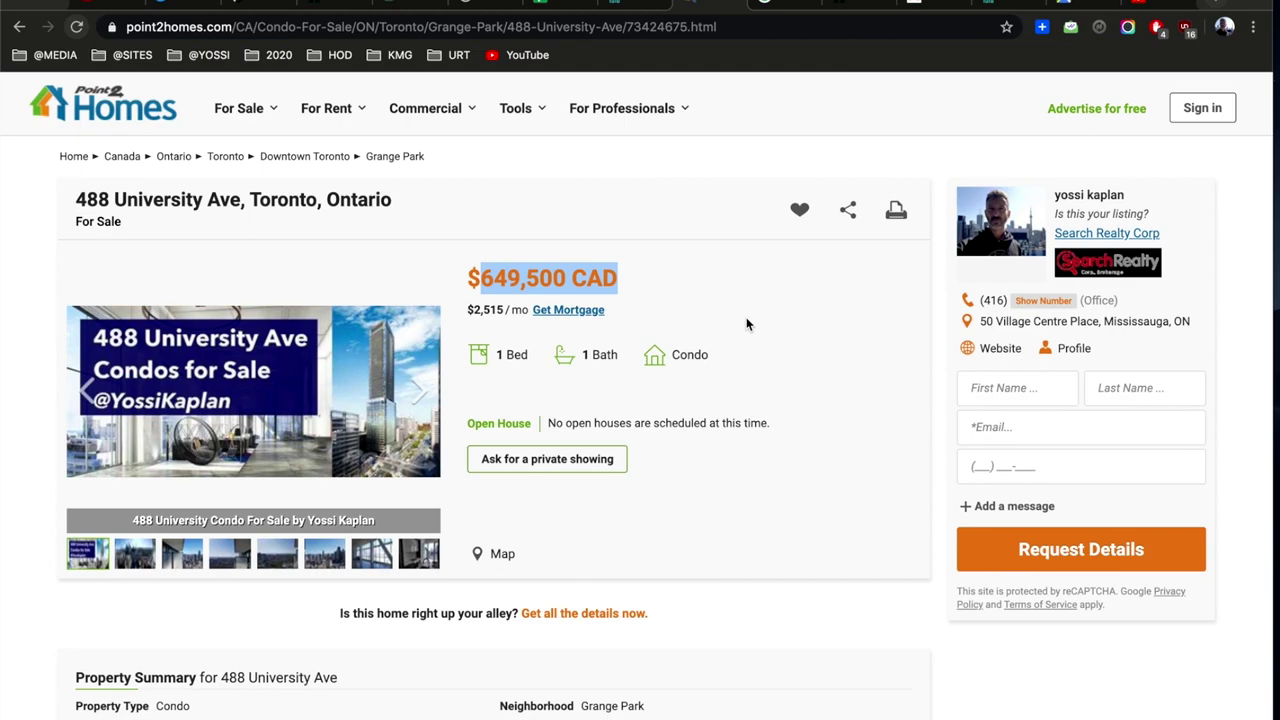
Zoom into the 3D route near Chinatown and pan back to its 30 Ordnance Street start
click(1080, 6)
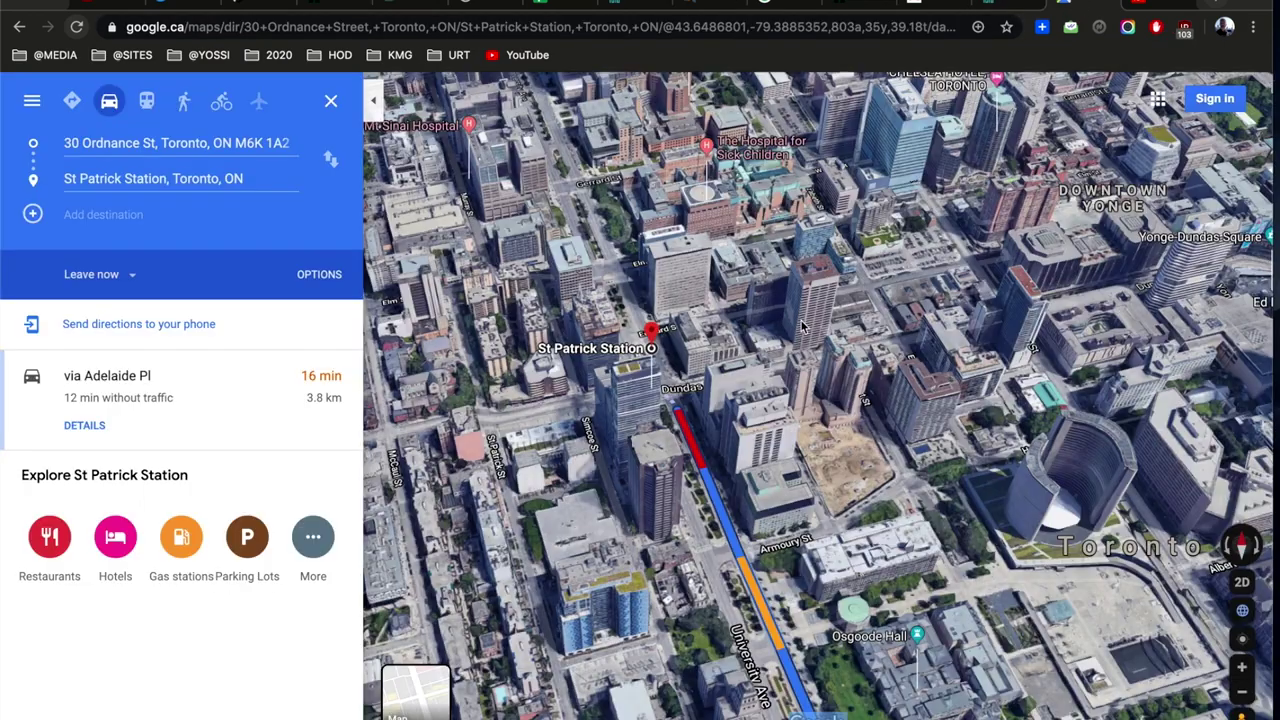
double_click(762, 478)
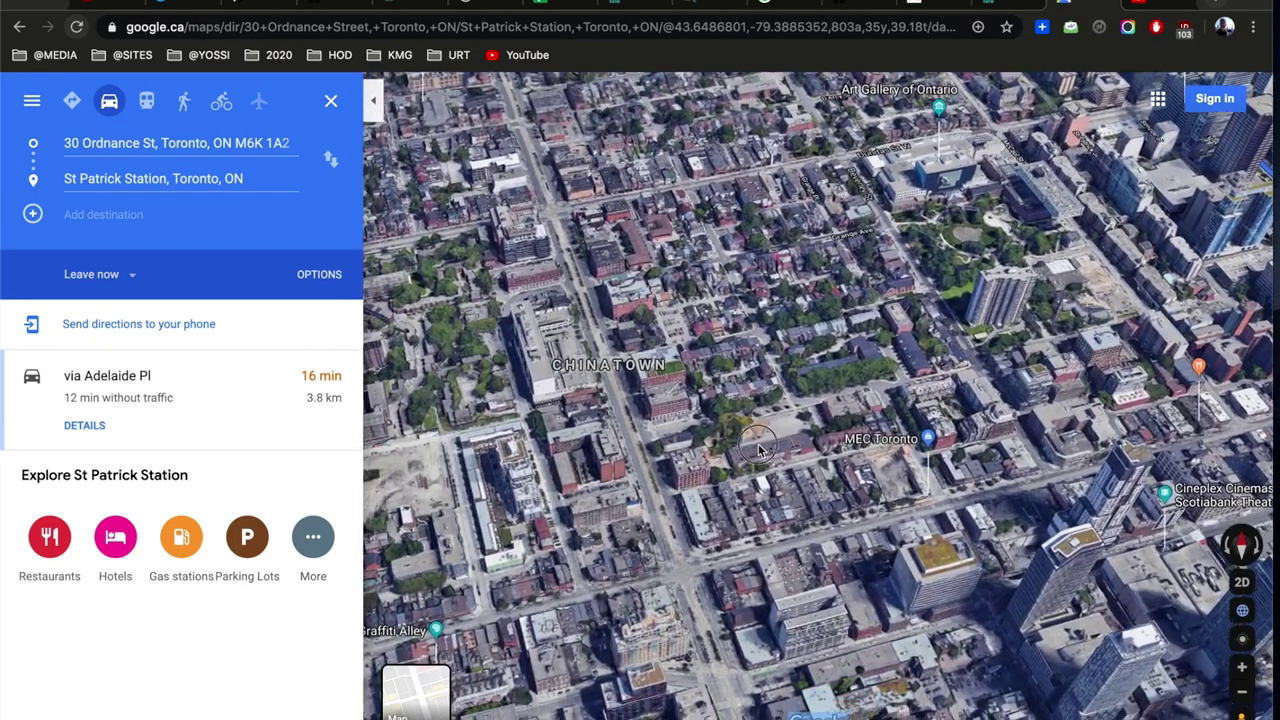
drag(758, 450, 430, 250)
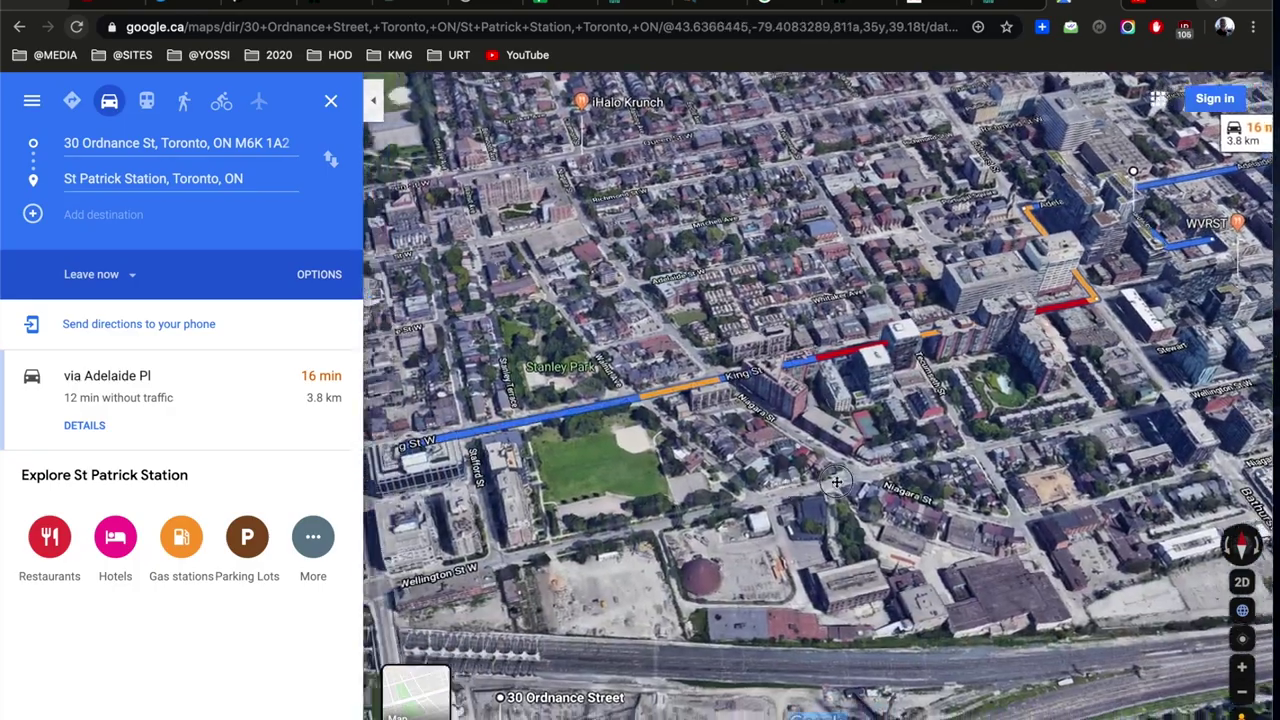
drag(630, 500, 895, 275)
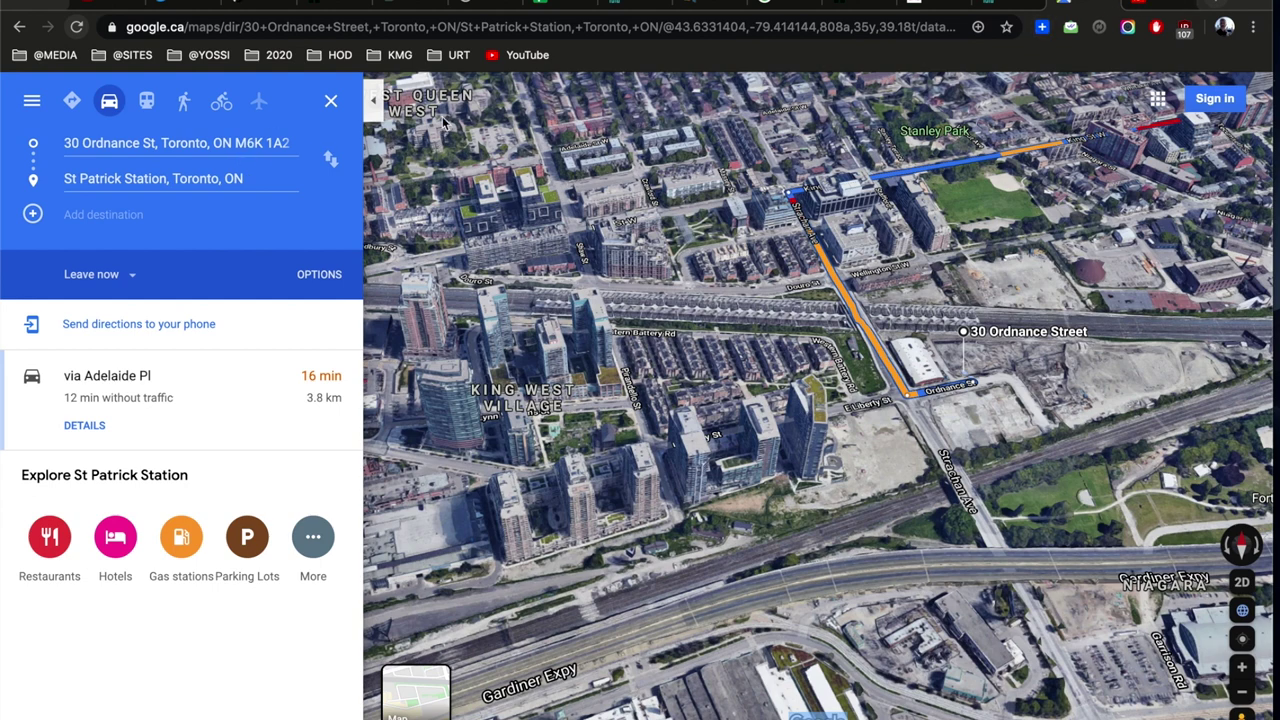
Glance at the Condo Calculator site and spreadsheet, then view the 30 Ordnance St Unit 3205 listing
click(482, 10)
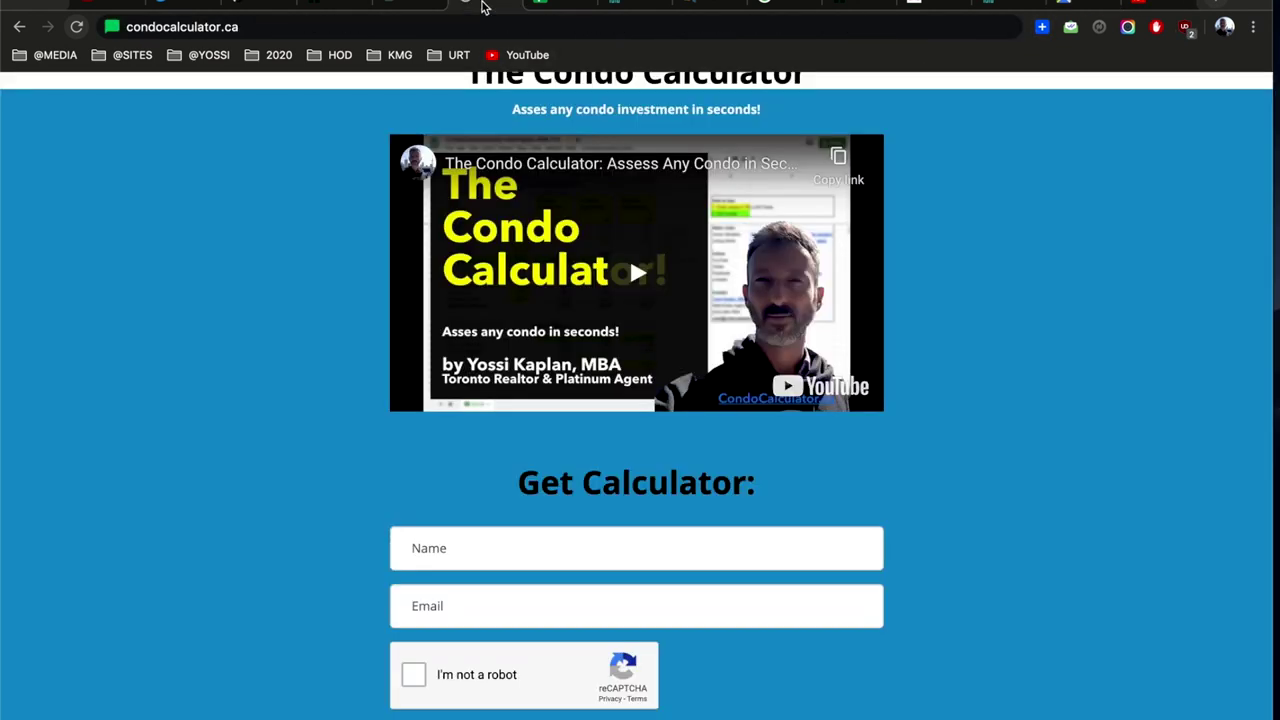
click(556, 8)
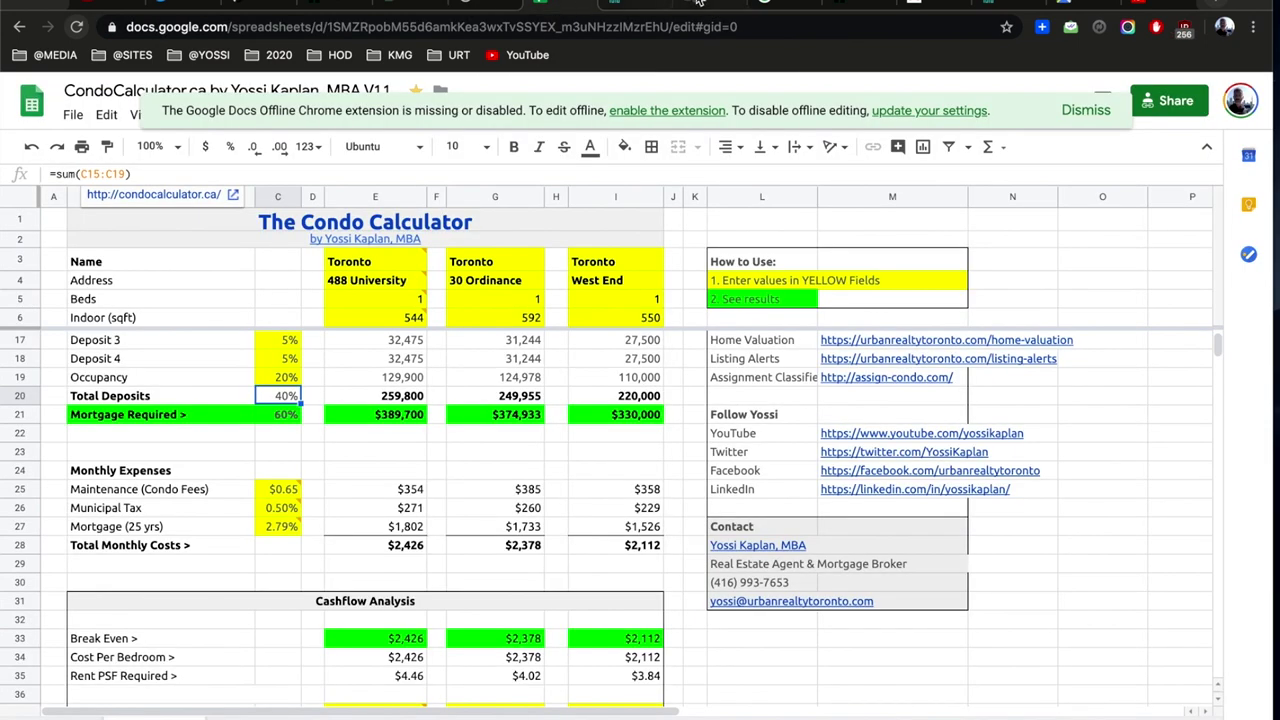
click(630, 8)
scroll(577, 296, down, 1)
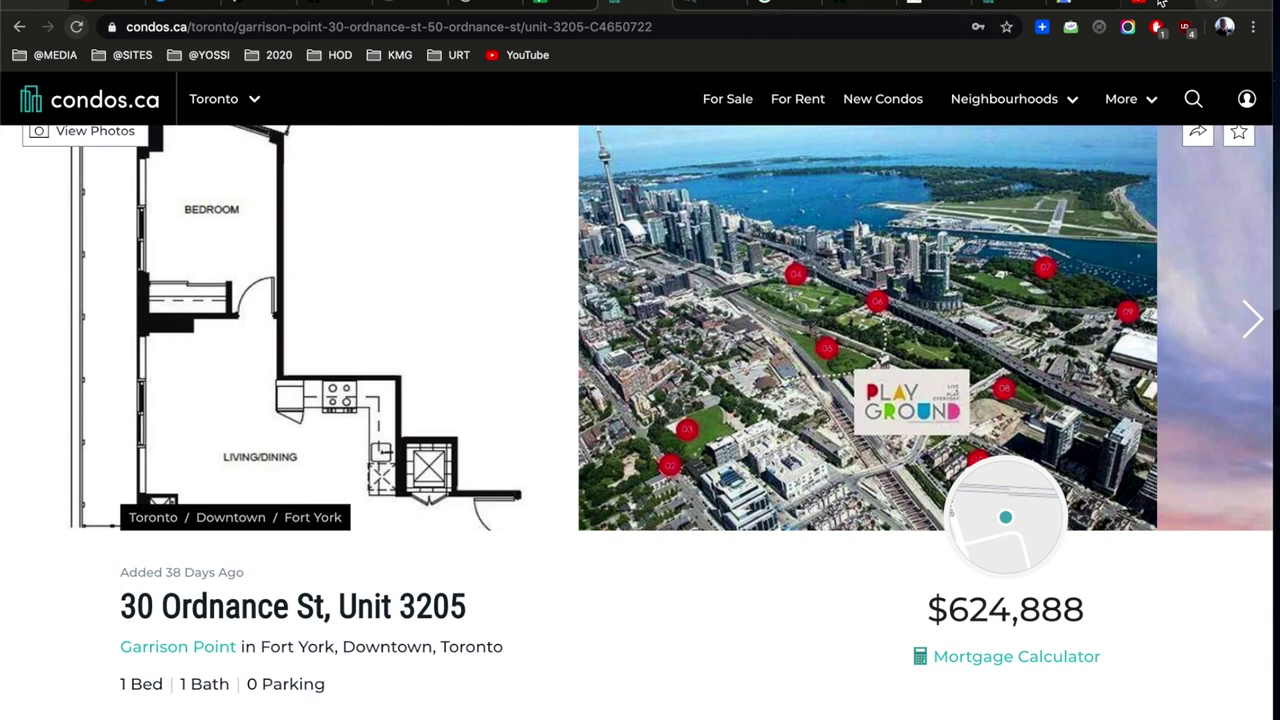
Open the blogTO TTC commute disruptions article and dismiss its 'Want more?' newsletter popup
click(706, 4)
click(812, 281)
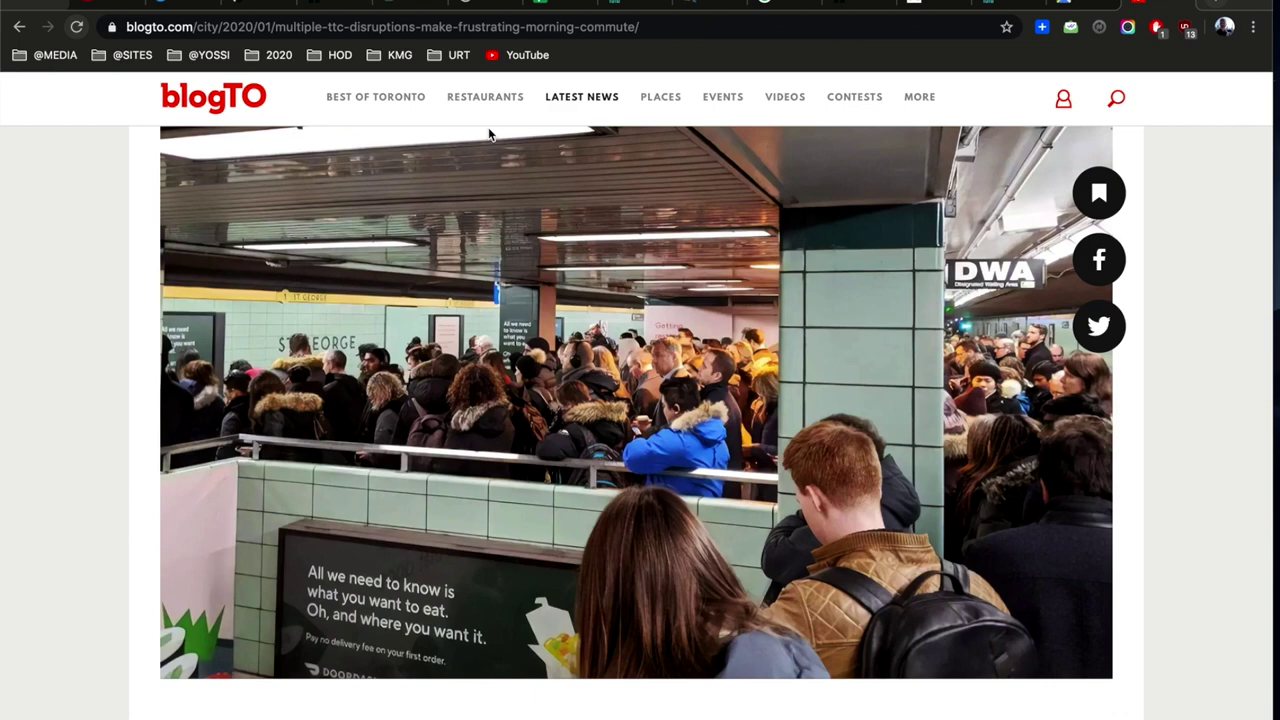
Browse the 18 Railway Lands condo listings on torontocondosforsale.com
click(338, 6)
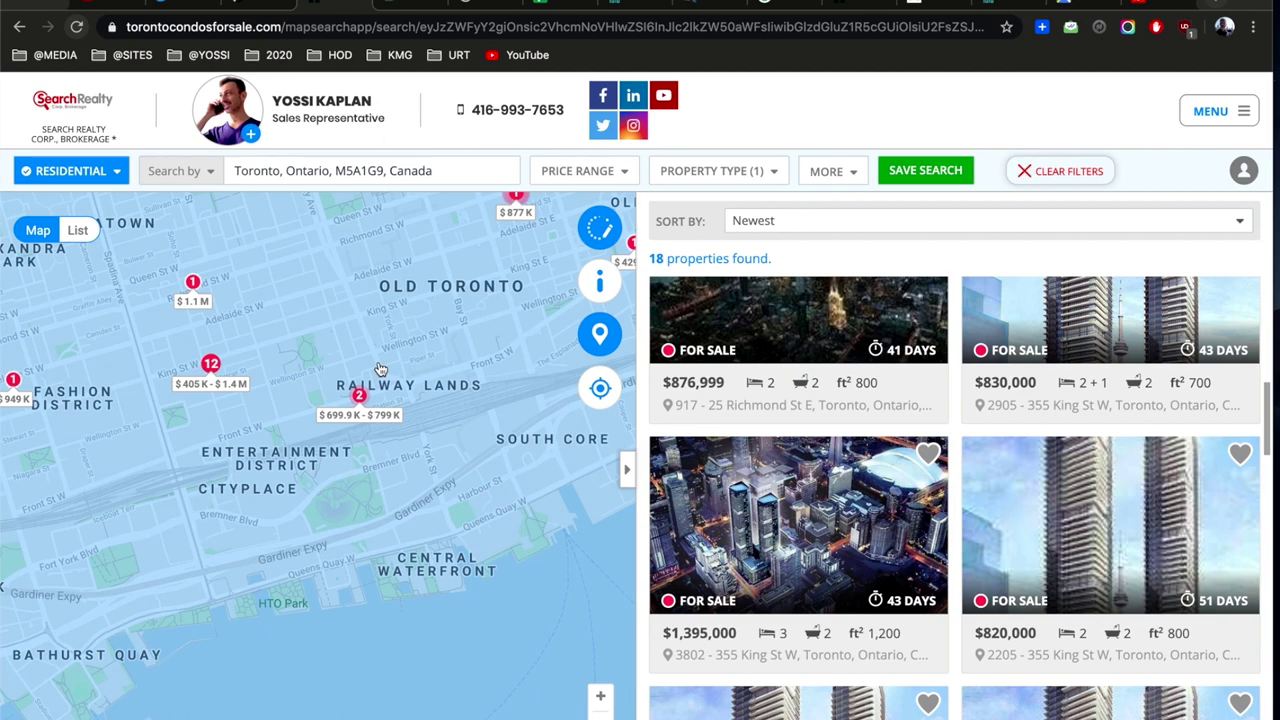
scroll(857, 521, down, 5)
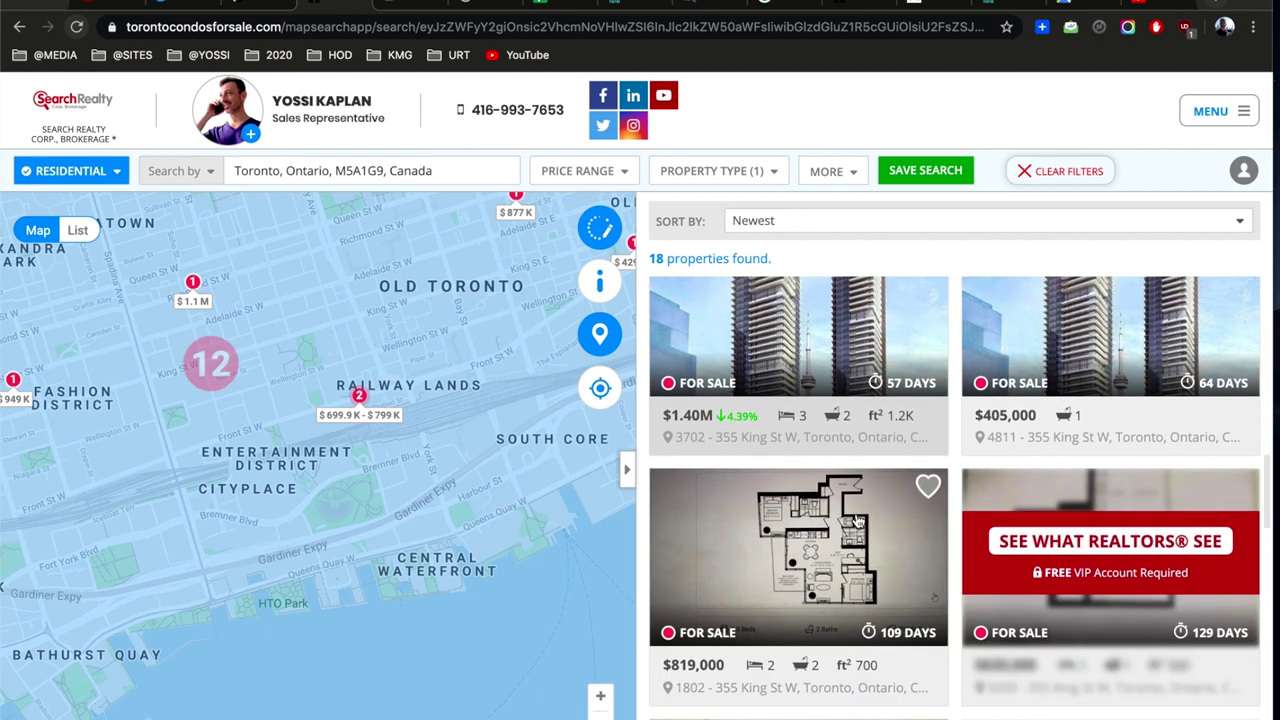
scroll(857, 521, down, 8)
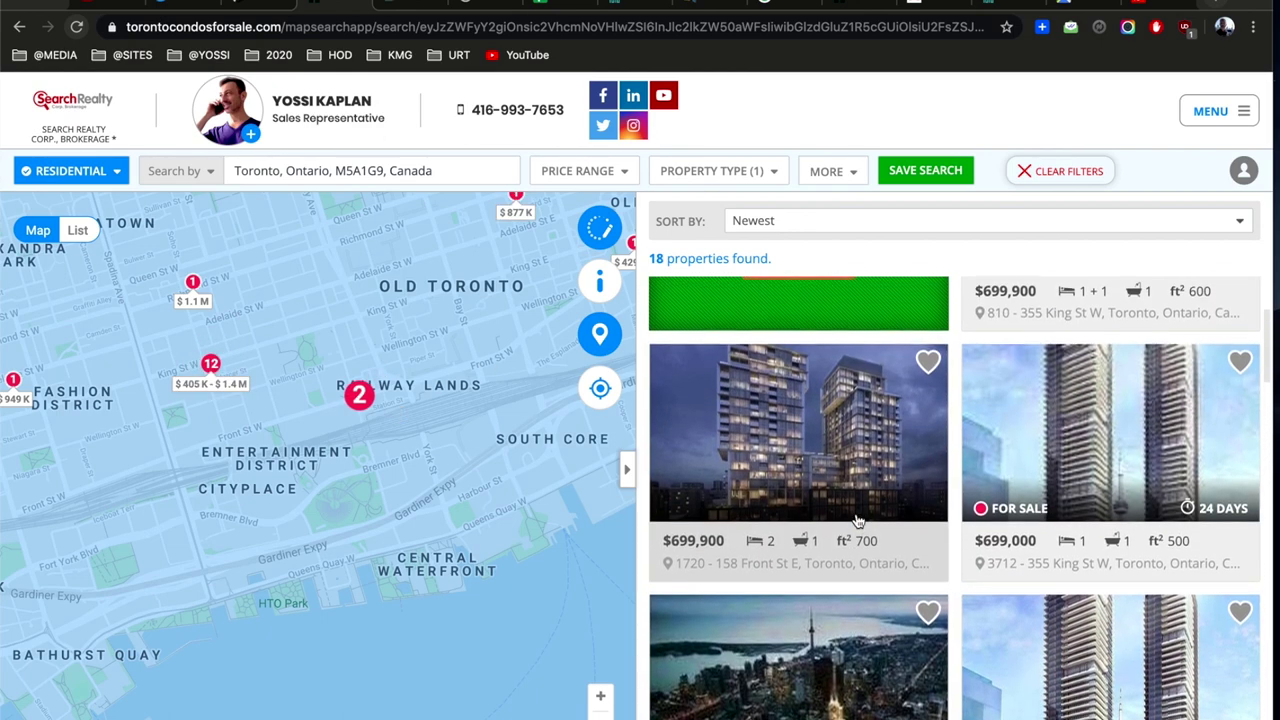
scroll(857, 521, down, 3)
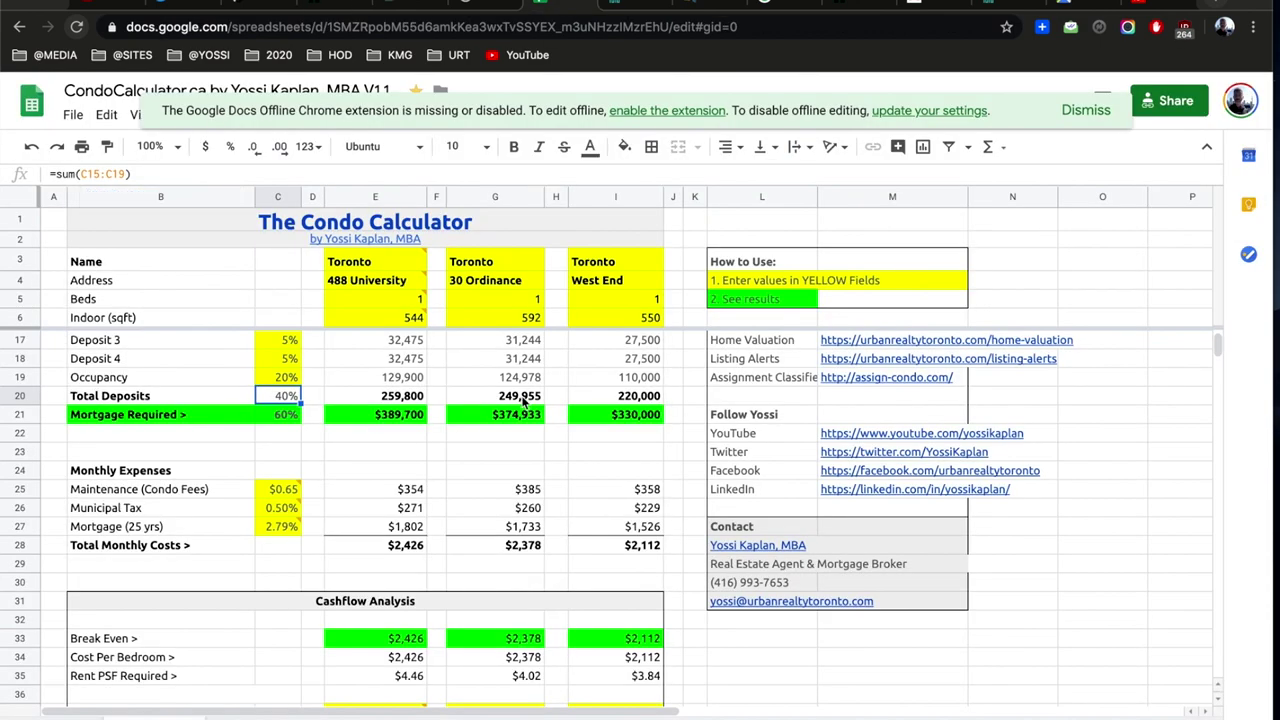
scroll(522, 400, down, 1)
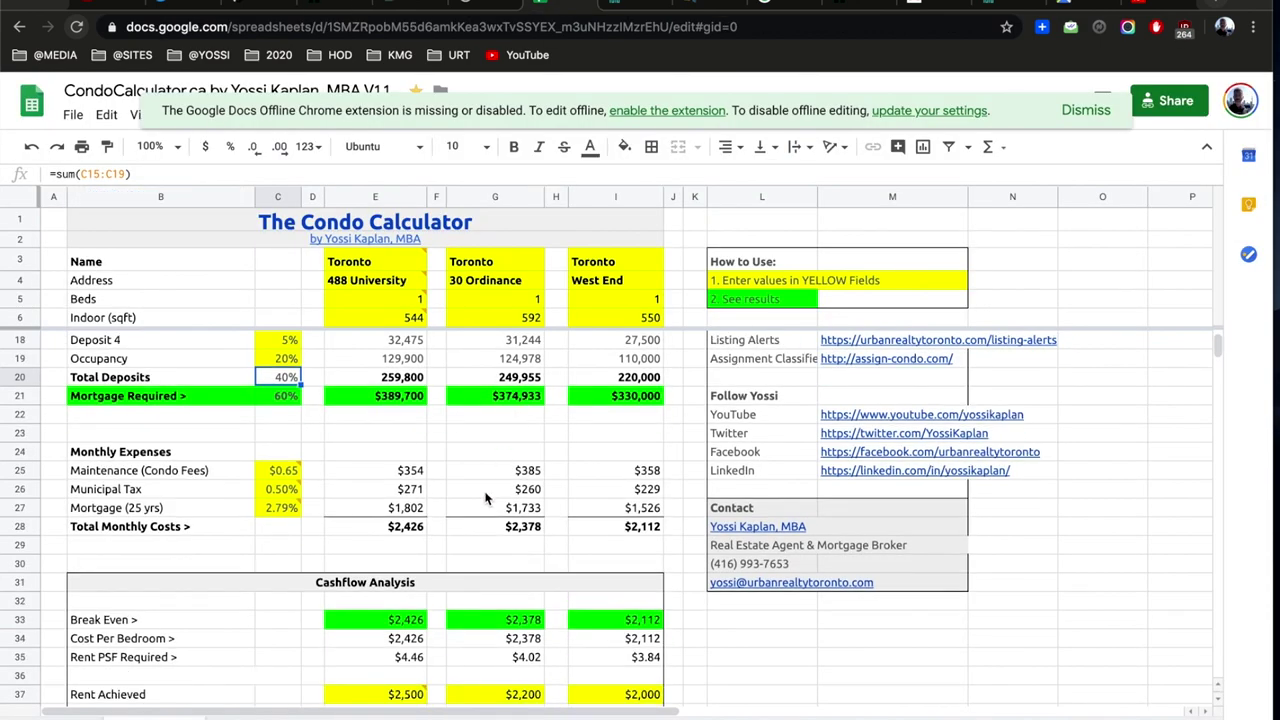
scroll(572, 530, down, 2)
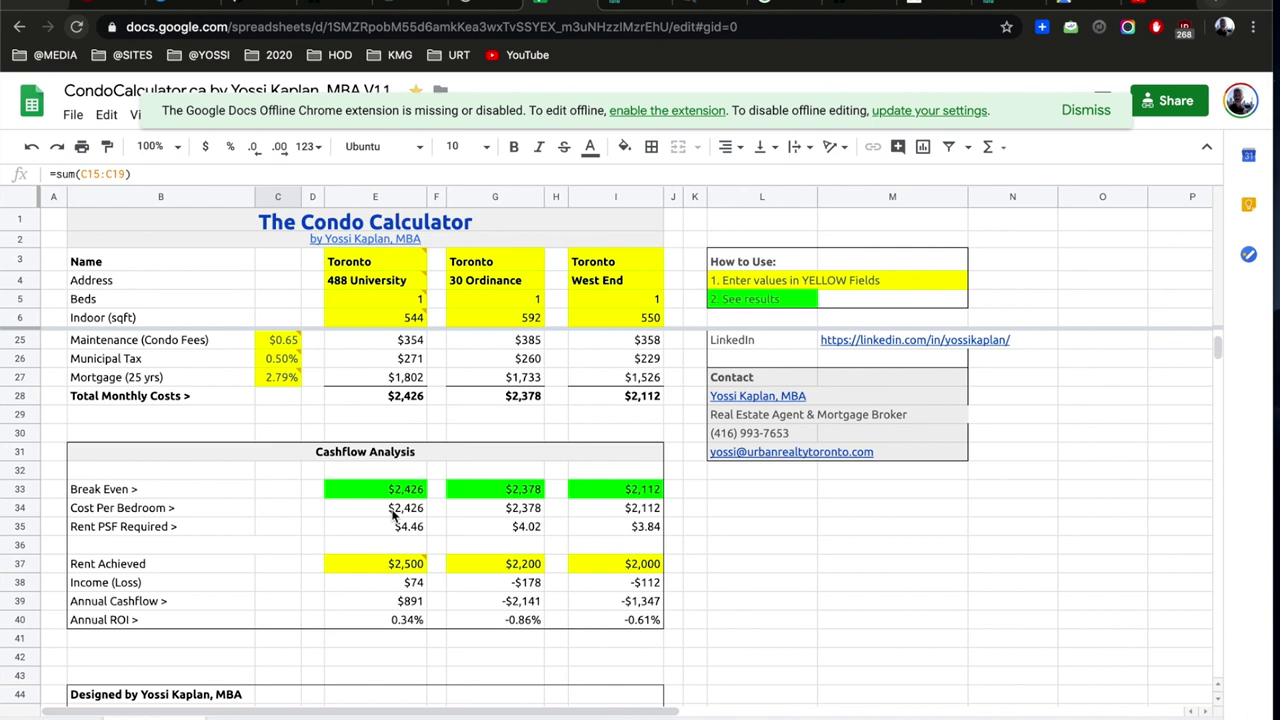
scroll(392, 514, up, 2)
scroll(393, 513, down, 2)
scroll(393, 514, down, 4)
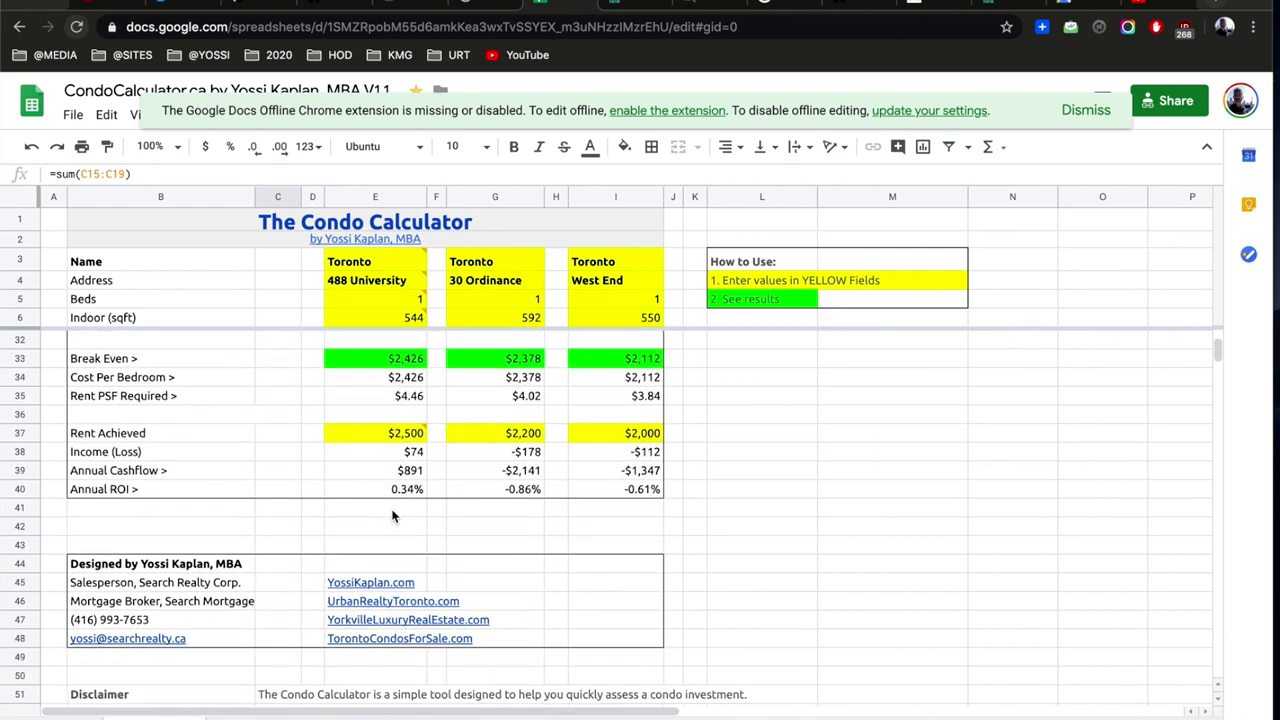
mouse_move(368, 424)
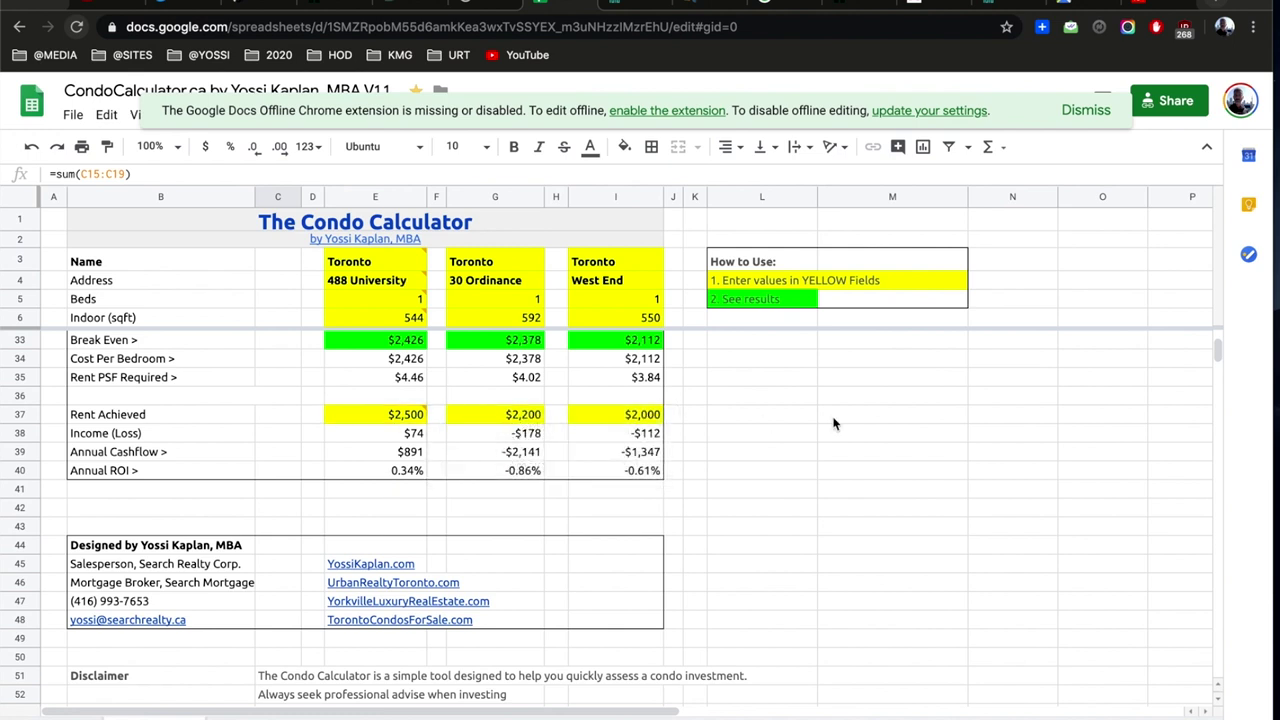
Move through the condos.ca, realtor site and torontocondosforsale.com tabs to the Search Realty MLS homepage
mouse_move(425, 424)
mouse_move(371, 266)
click(1006, 10)
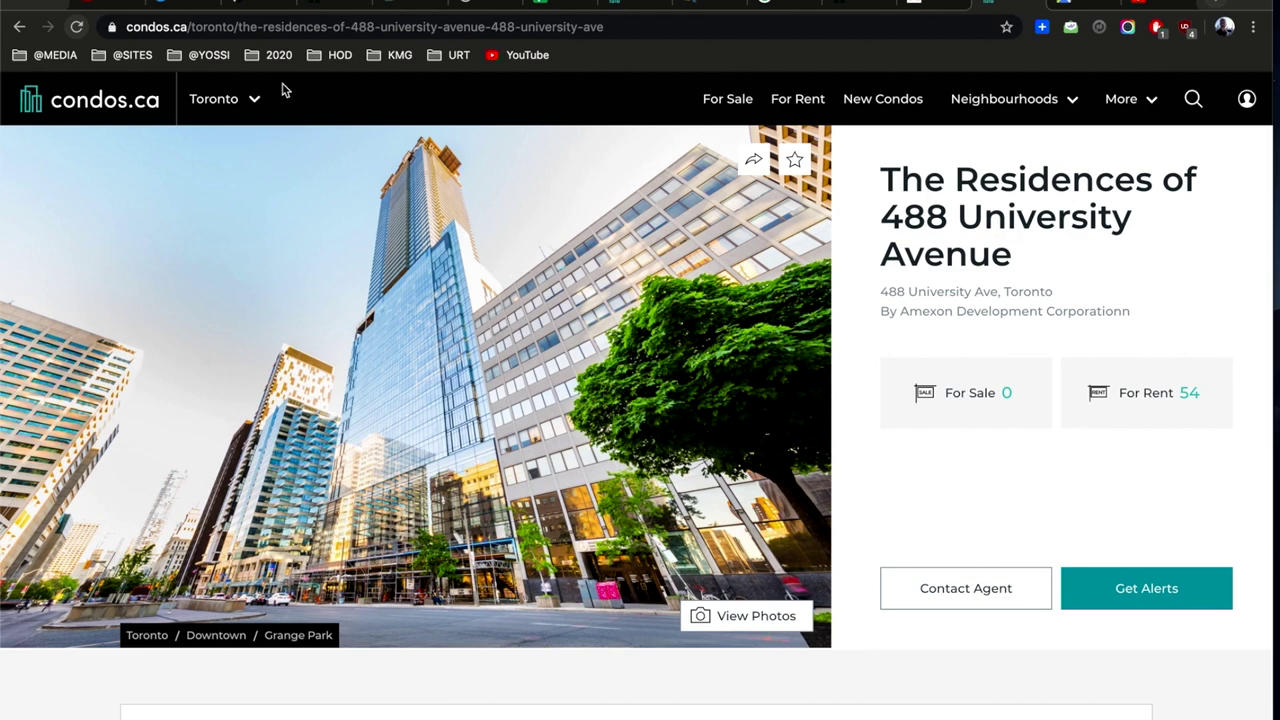
click(240, 5)
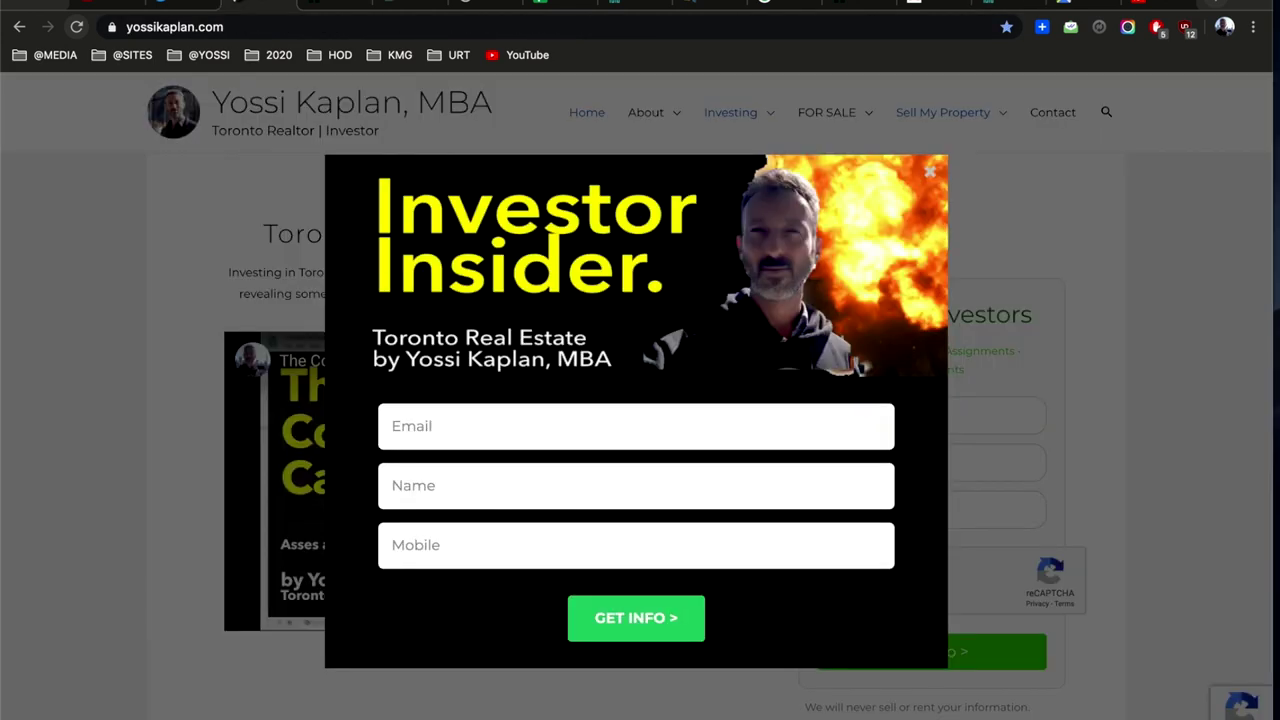
click(329, 6)
click(416, 5)
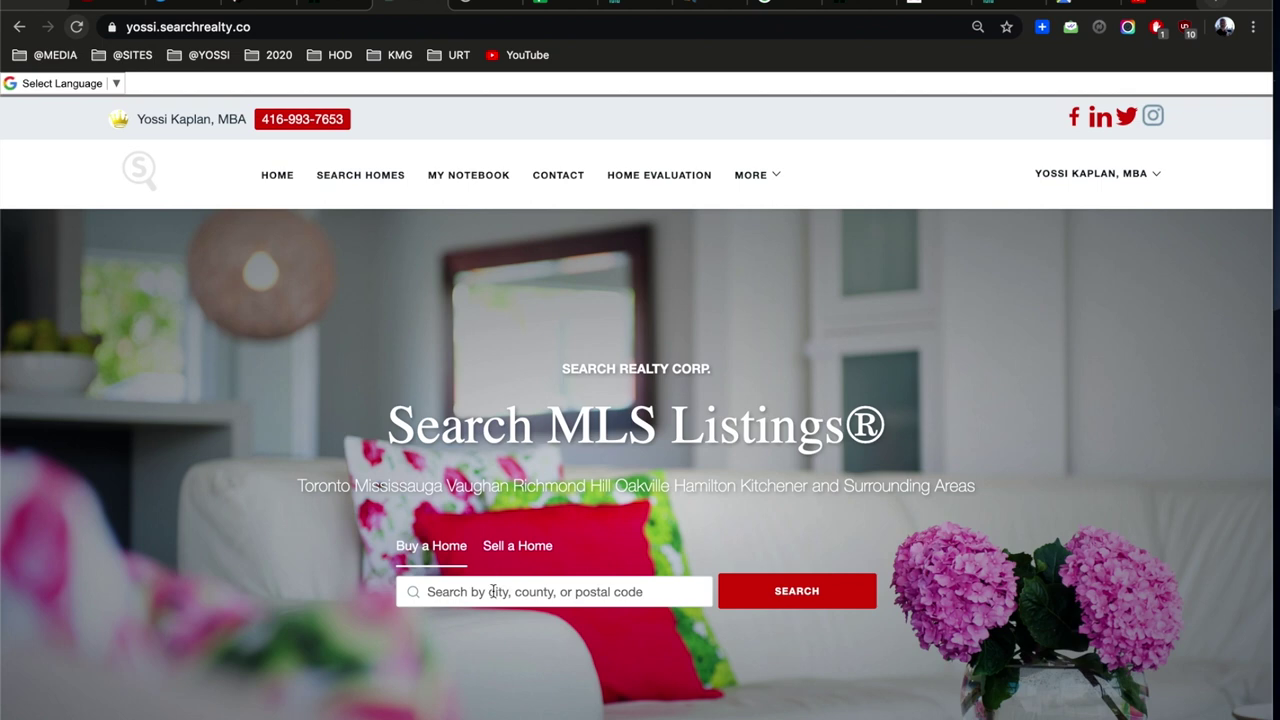
Search MLS listings for the Toronto C01, ON area
click(492, 592)
text(toronto)
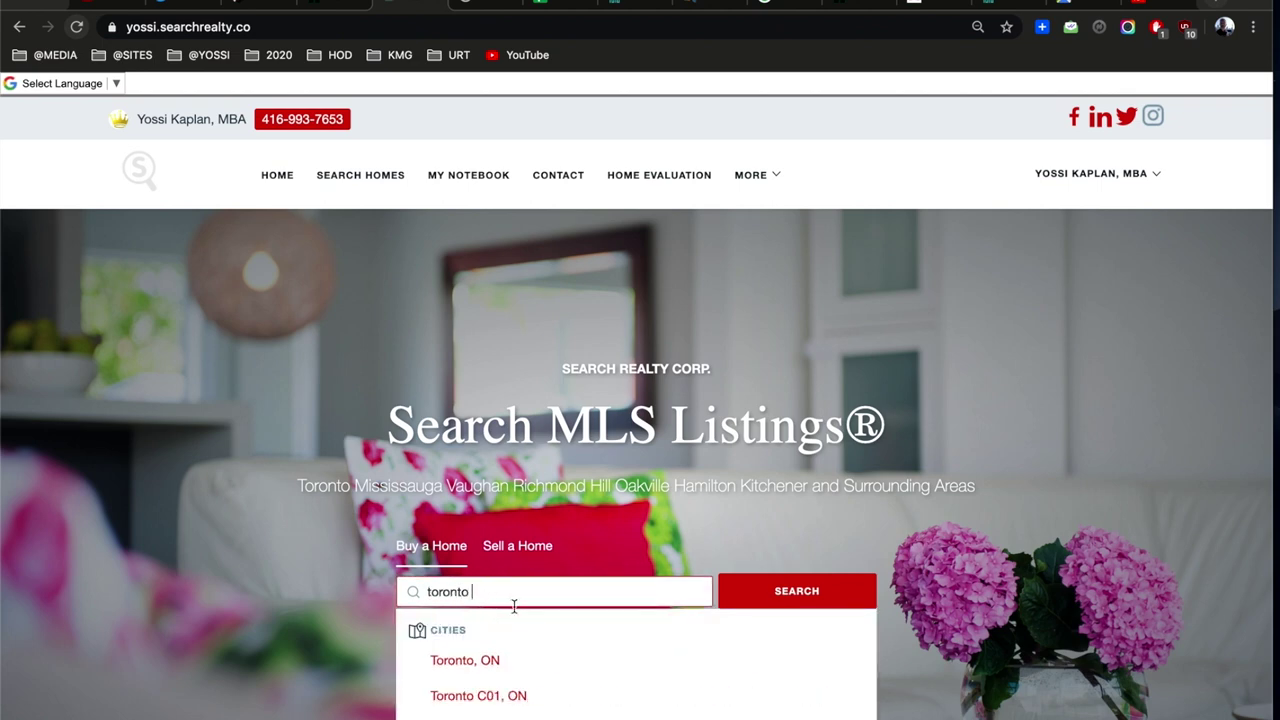
click(501, 706)
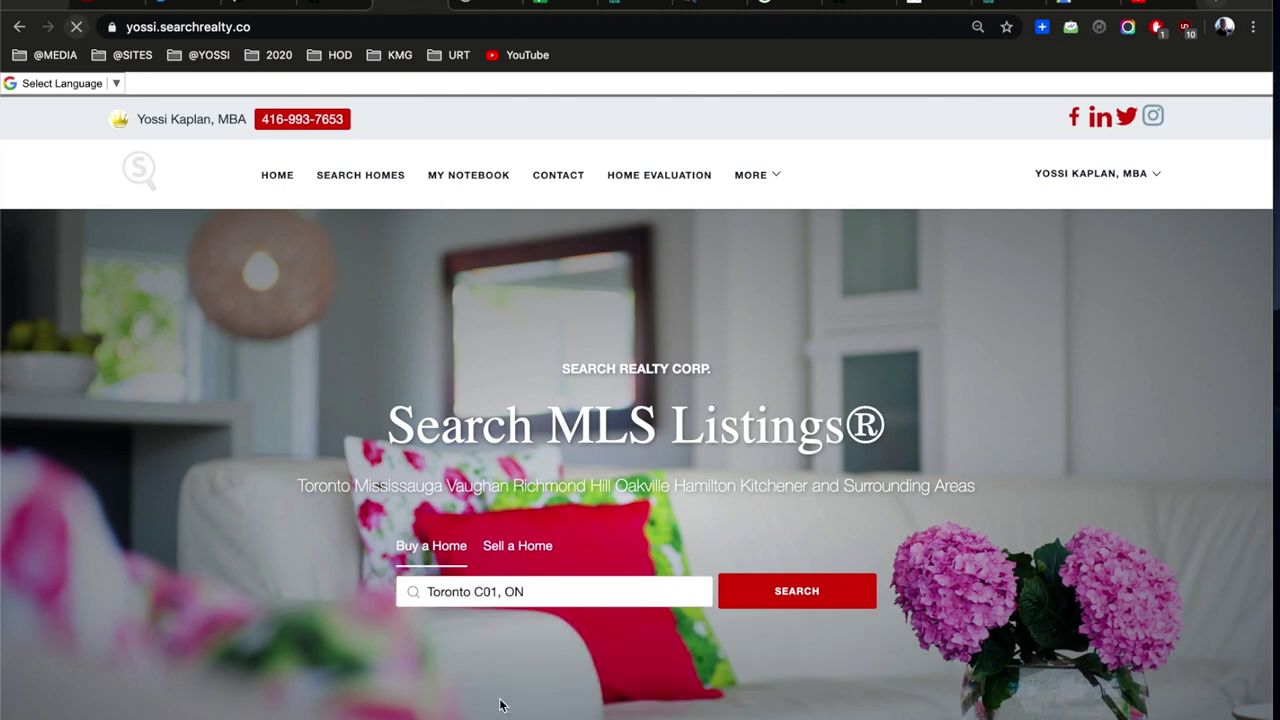
click(784, 591)
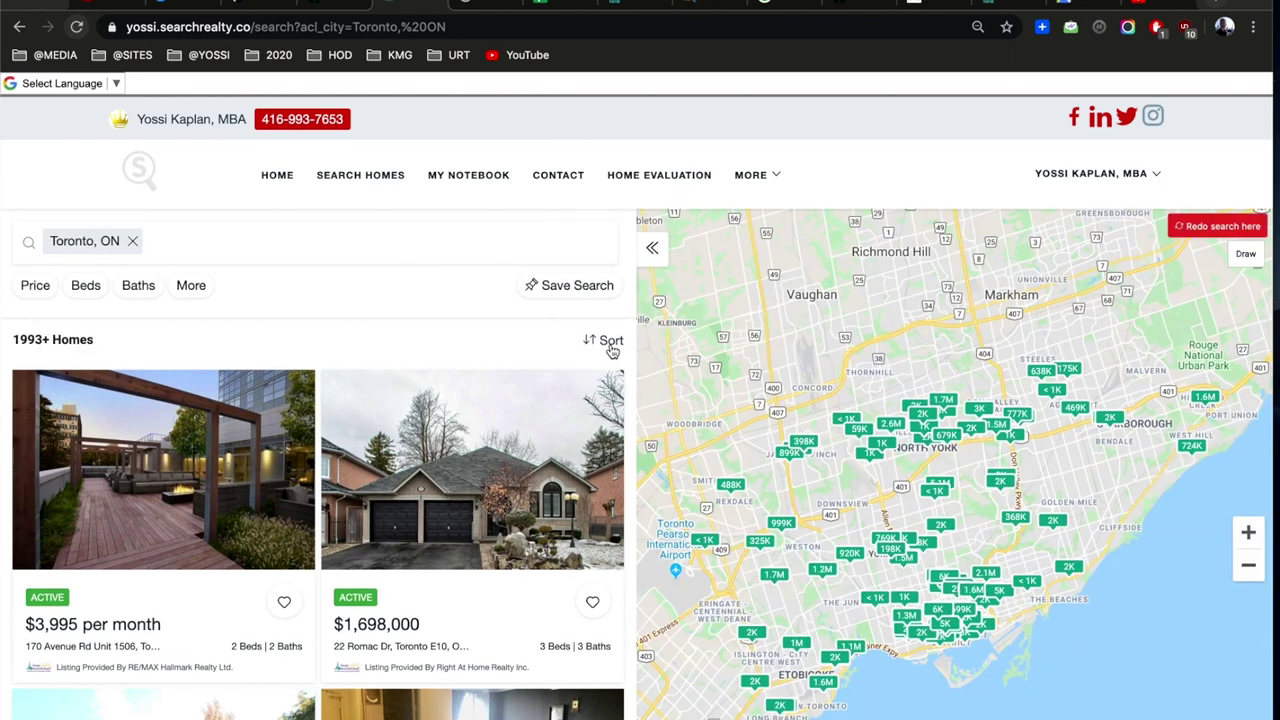
Sort the listings by Price (High to Low) and filter to 1+ baths
click(610, 345)
click(589, 390)
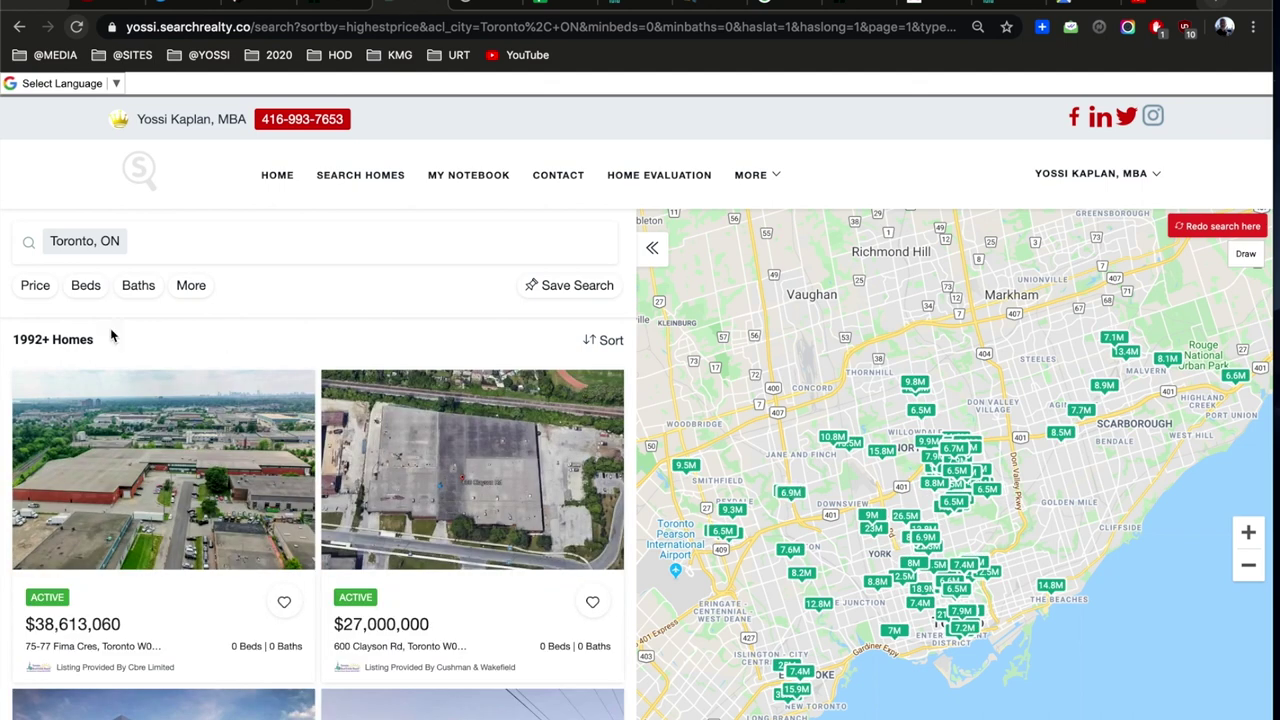
click(138, 289)
drag(132, 357, 176, 356)
click(364, 383)
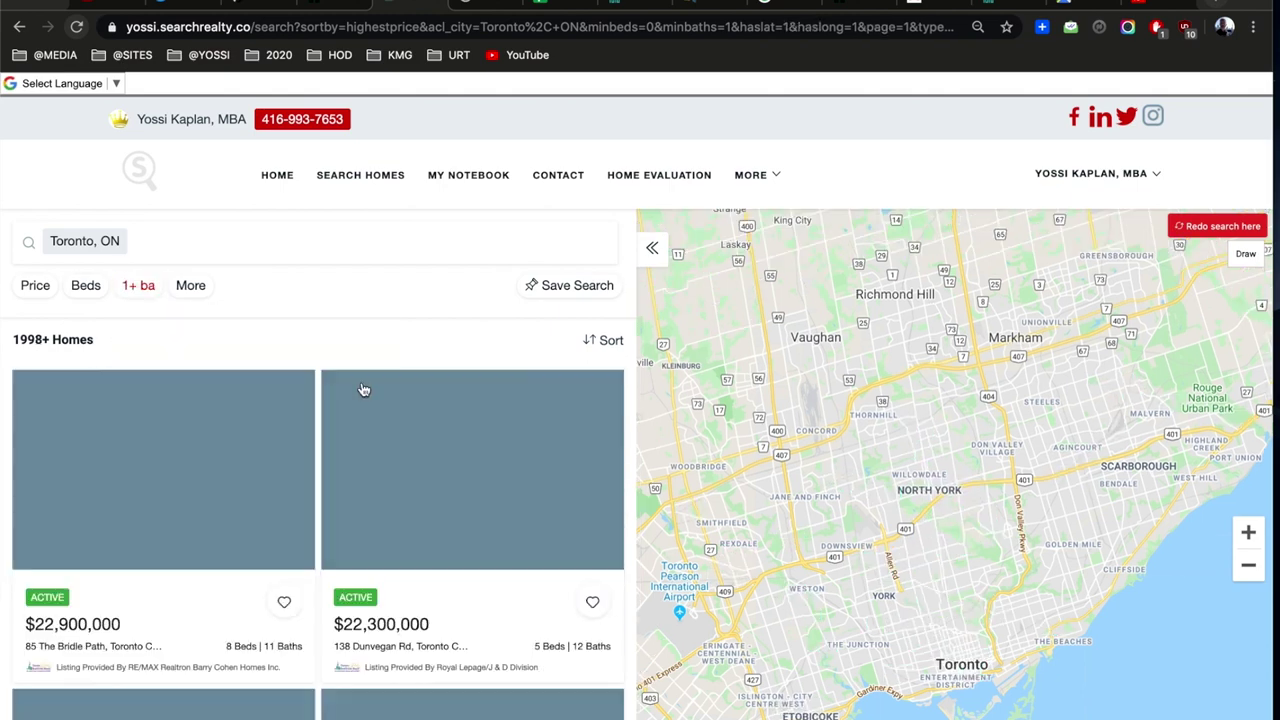
Pan and zoom the listings map onto downtown Toronto
scroll(405, 425, down, 3)
scroll(405, 425, up, 3)
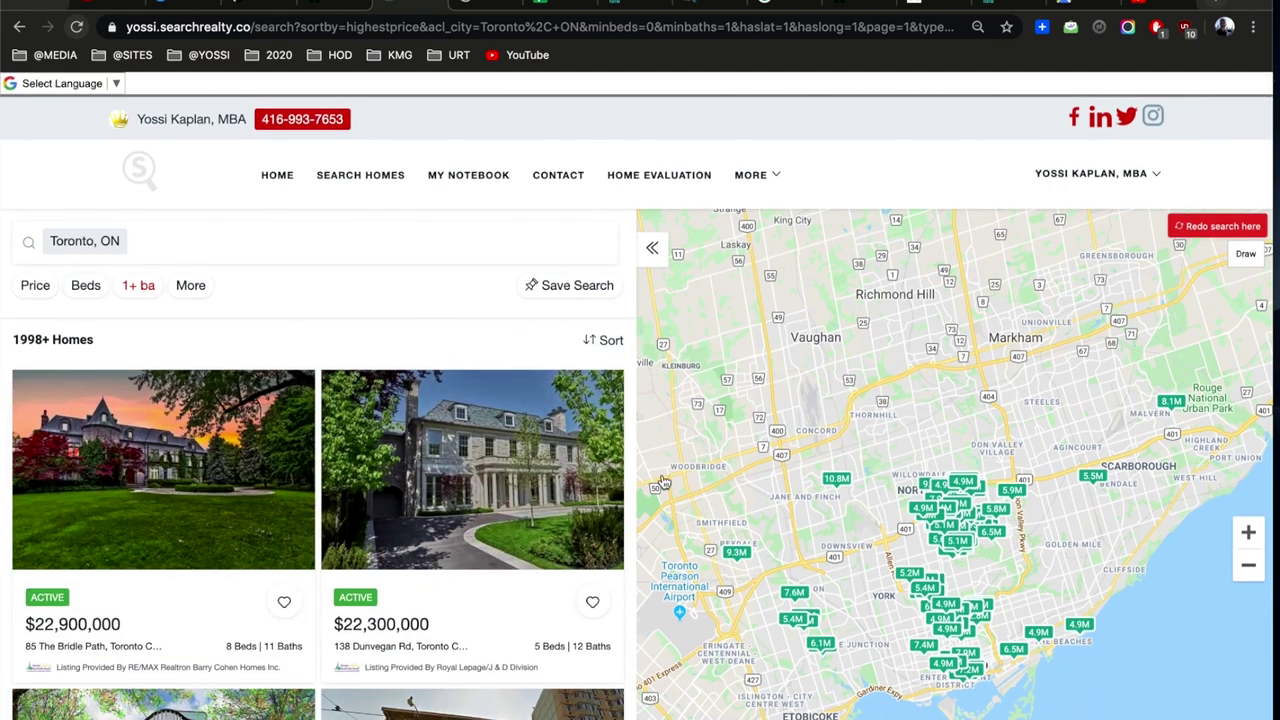
drag(924, 583, 900, 425)
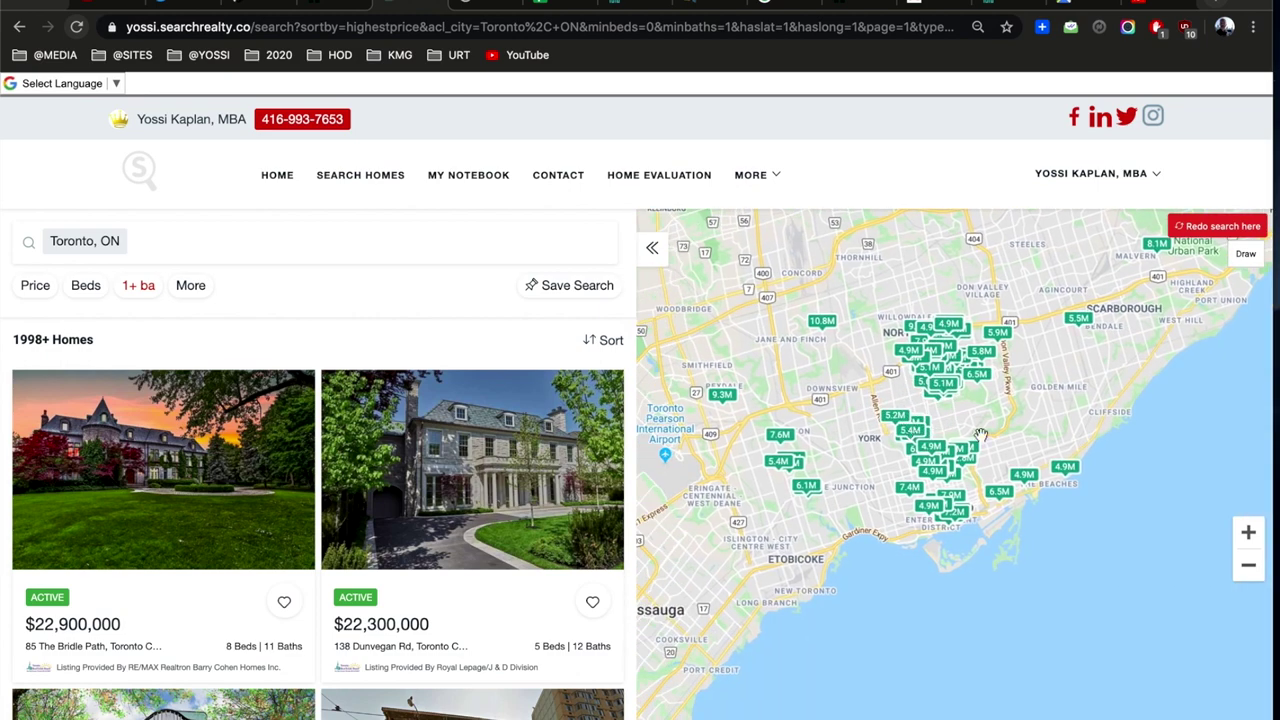
click(1256, 535)
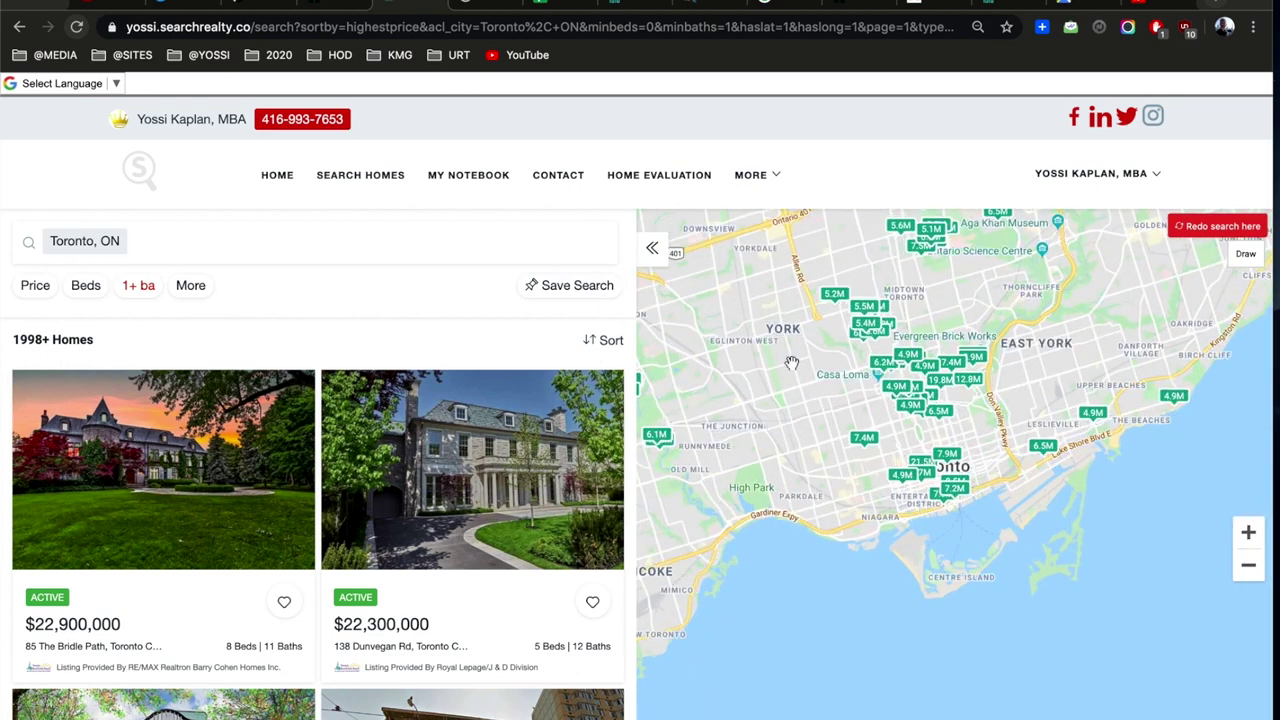
drag(796, 371, 931, 434)
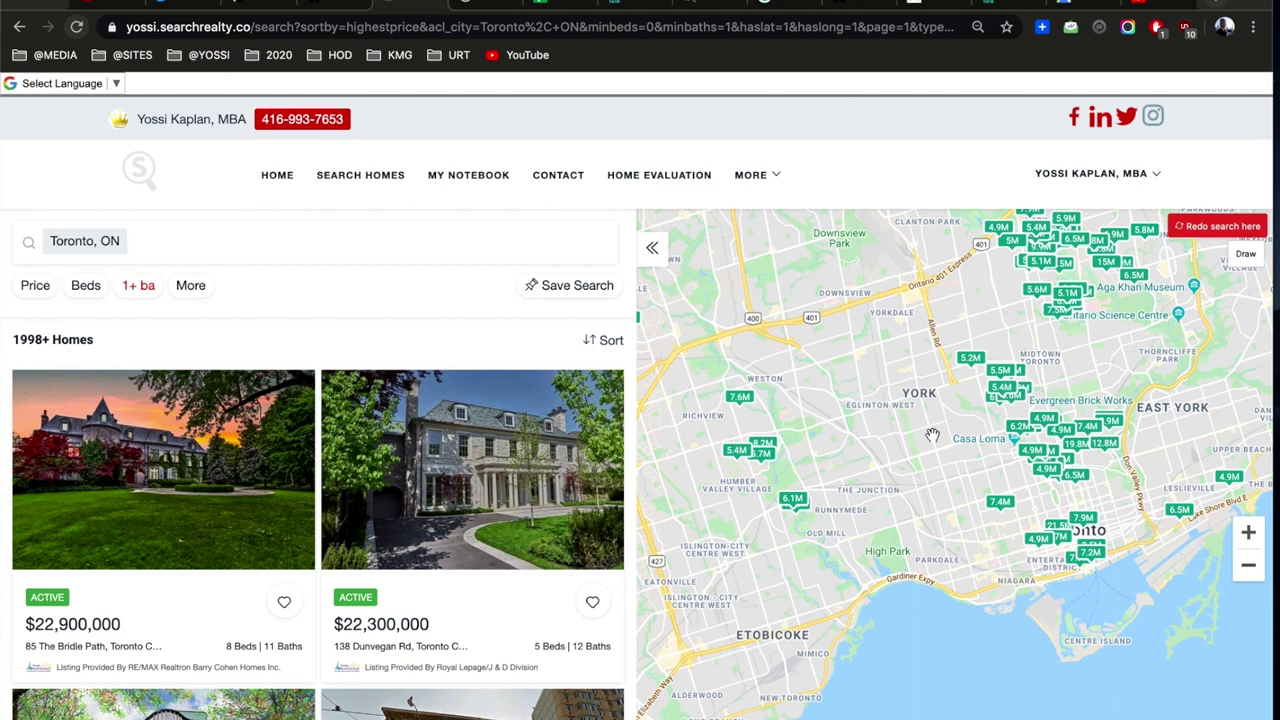
drag(908, 517, 864, 479)
scroll(535, 513, down, 5)
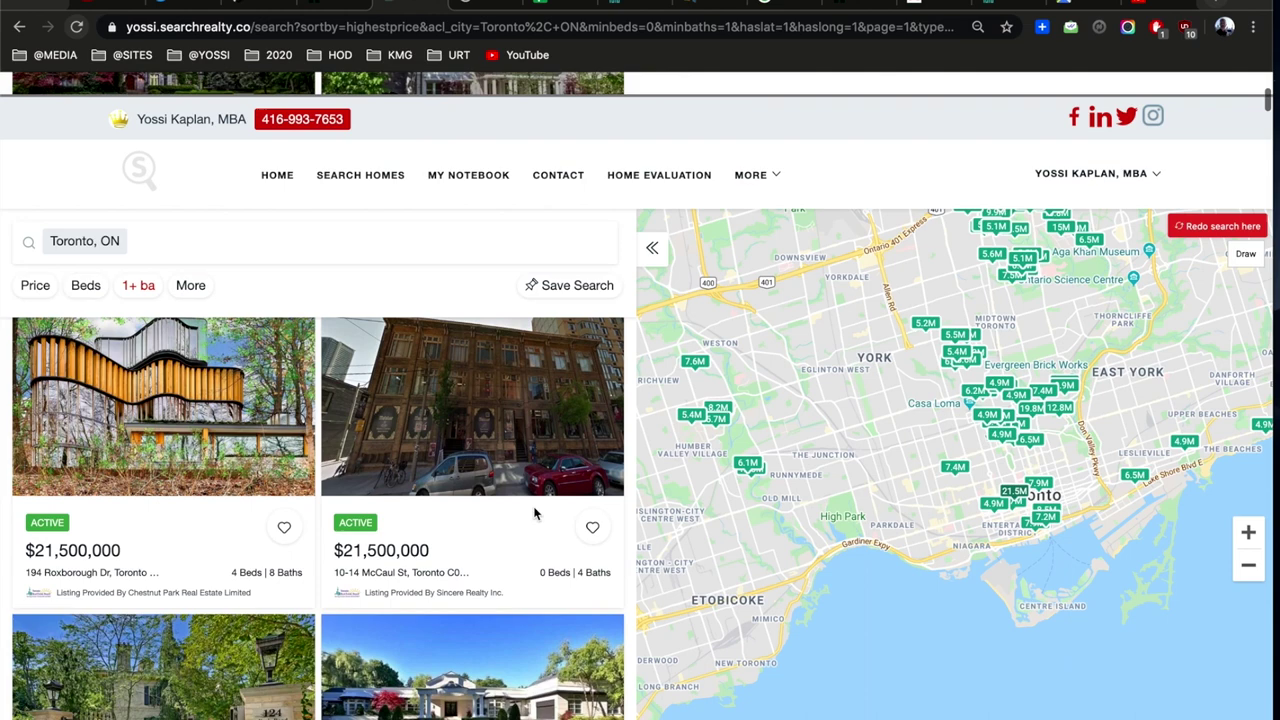
scroll(535, 513, down, 3)
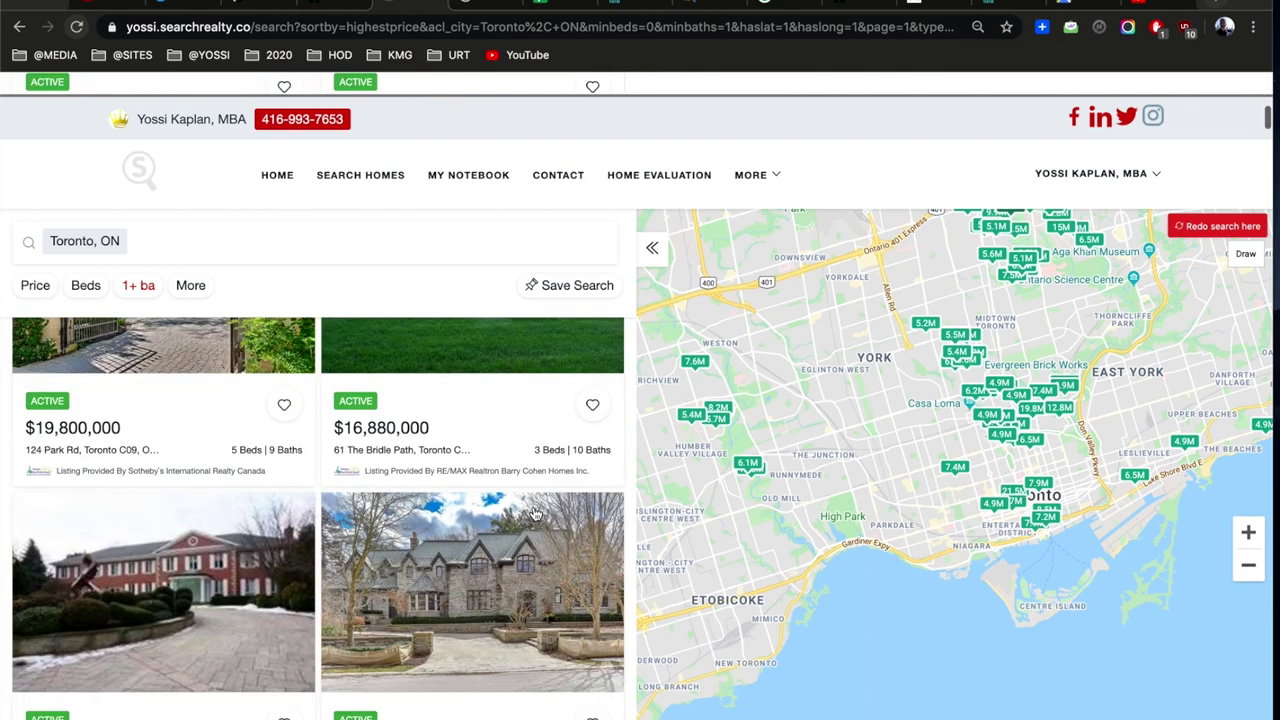
scroll(535, 513, up, 10)
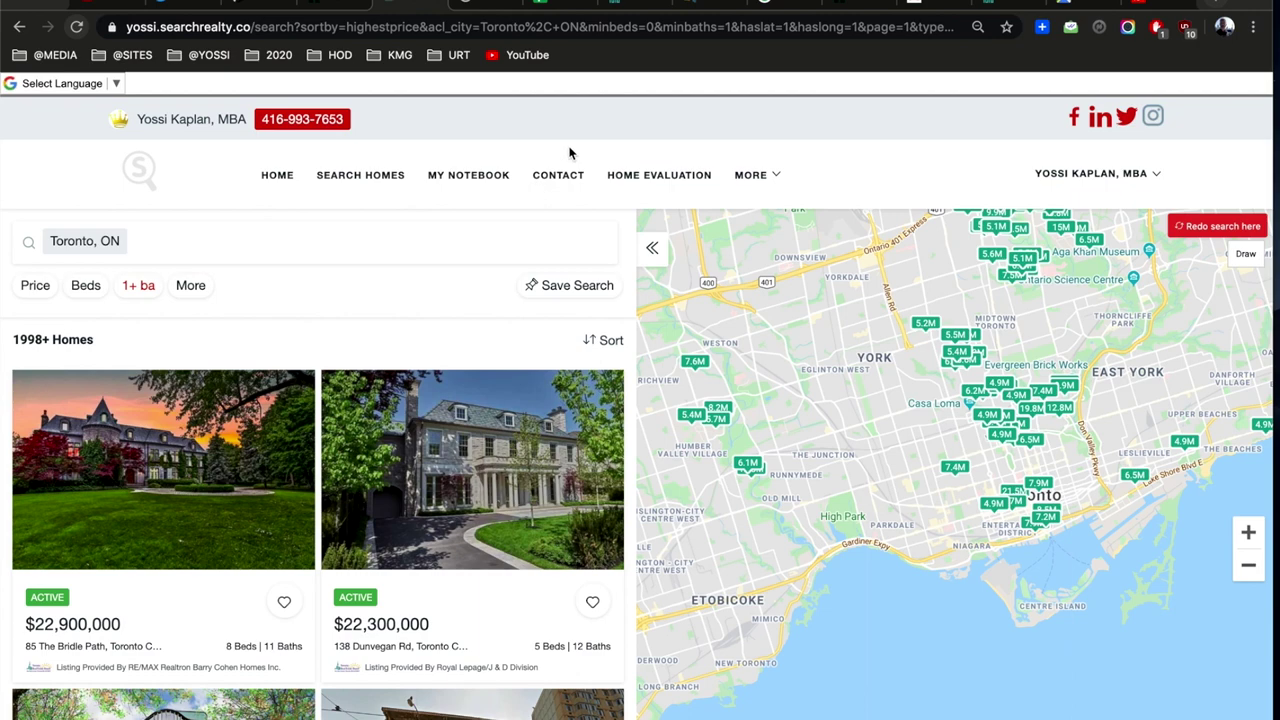
Open King West condo listings from urbanrealtytoronto.com's footer Listings links, then return to the homepage
click(925, 7)
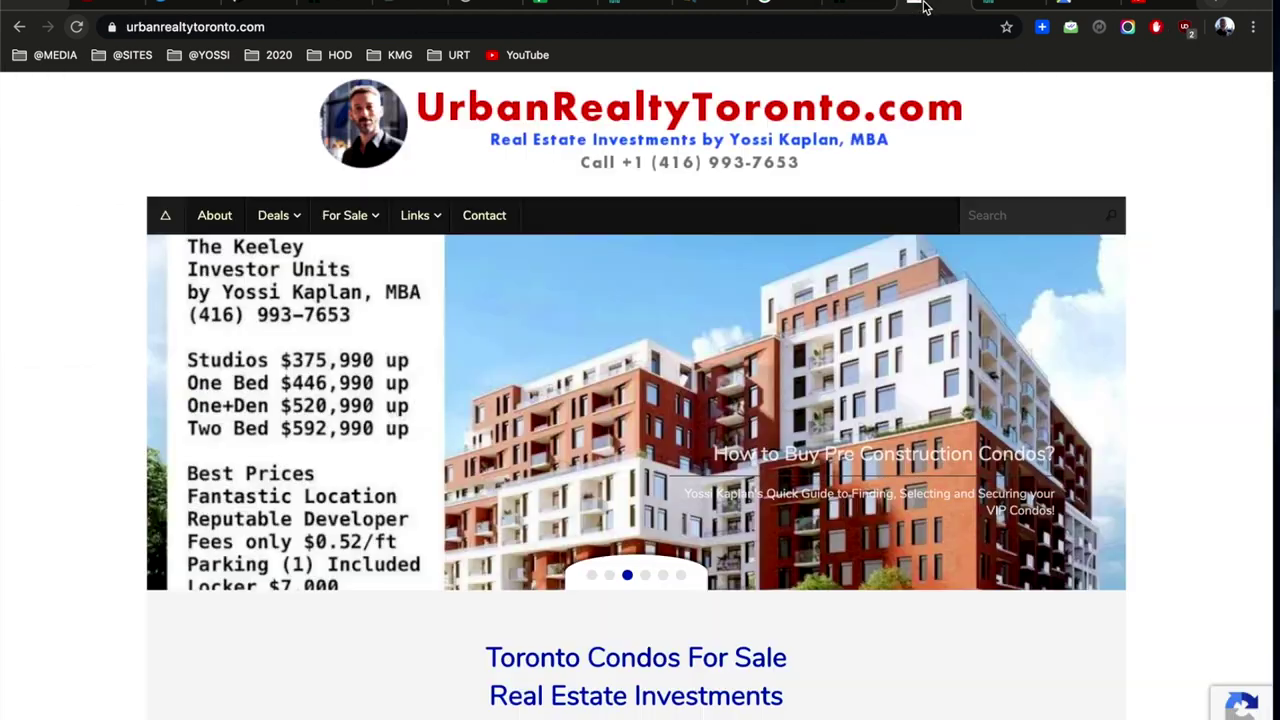
scroll(300, 380, down, 1)
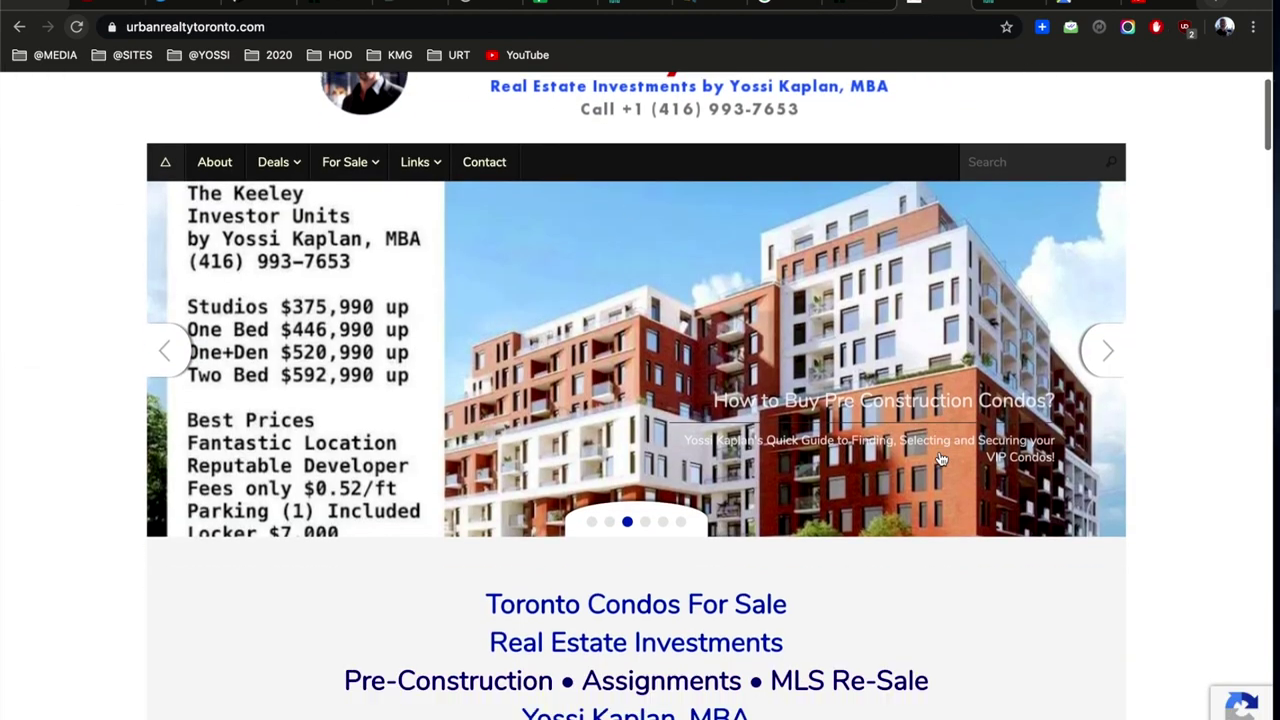
scroll(905, 515, down, 1)
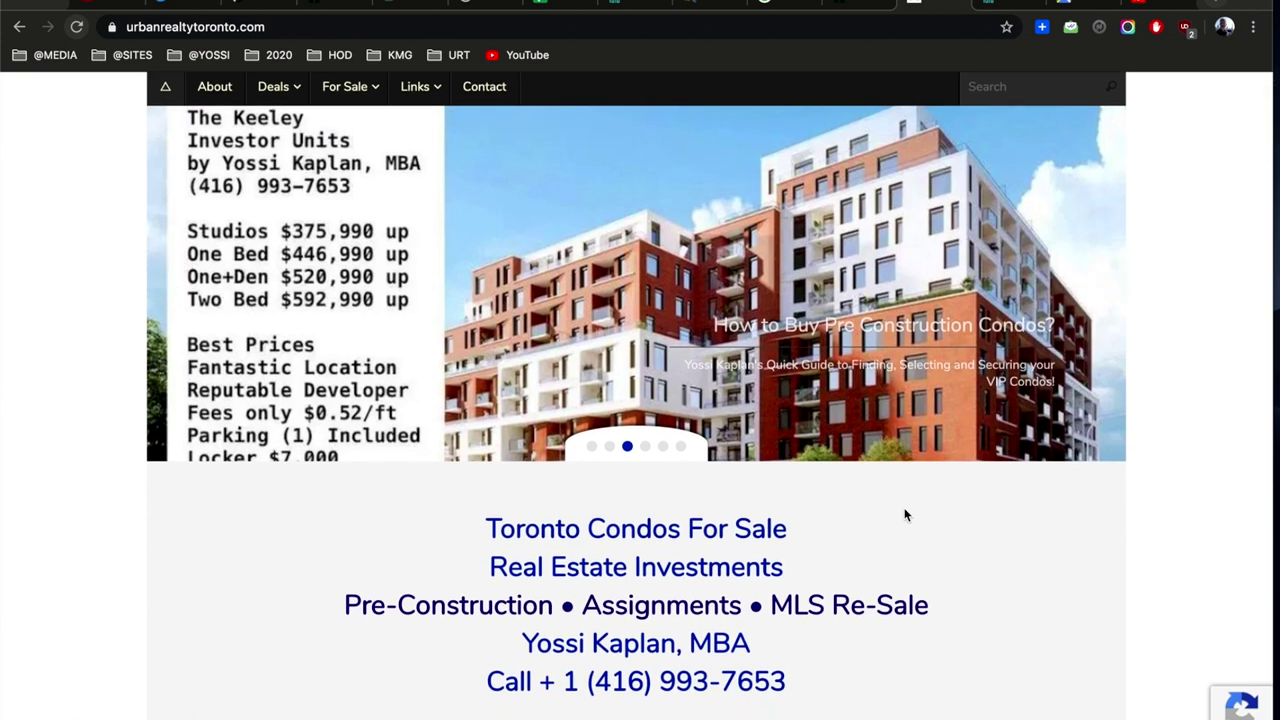
scroll(905, 515, down, 1)
scroll(905, 515, up, 1)
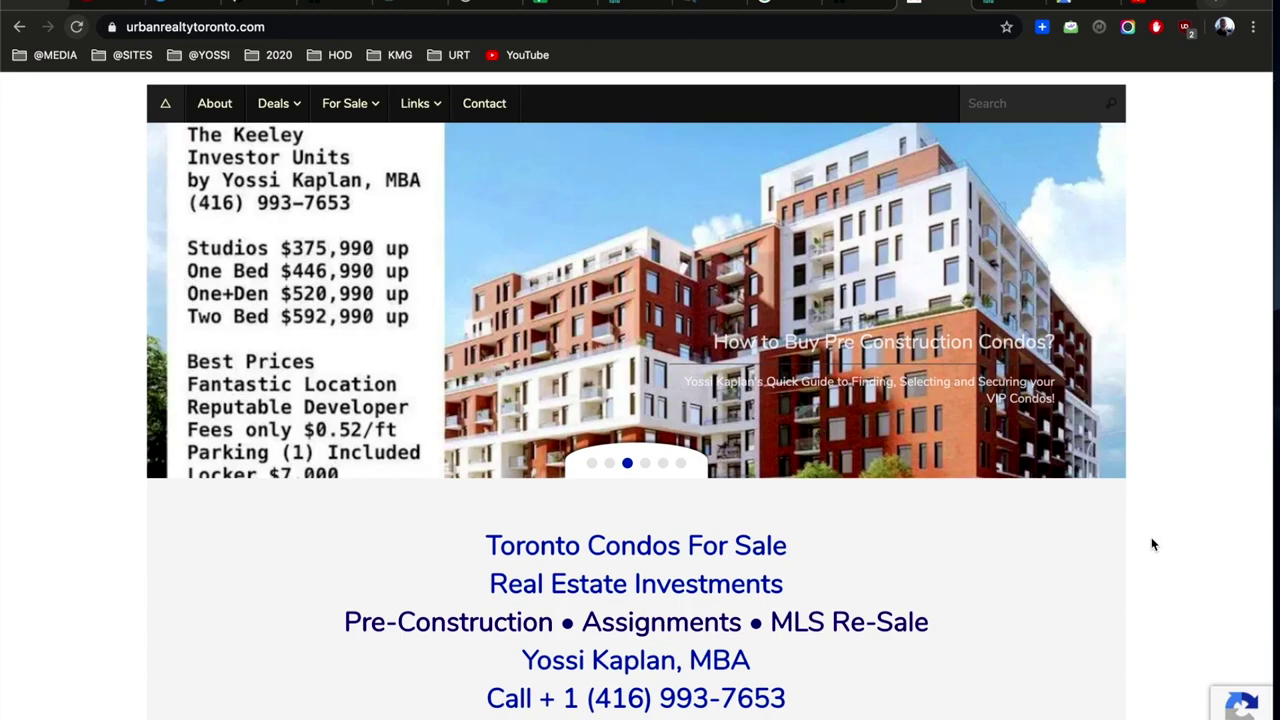
scroll(1151, 540, down, 4)
scroll(1151, 543, down, 20)
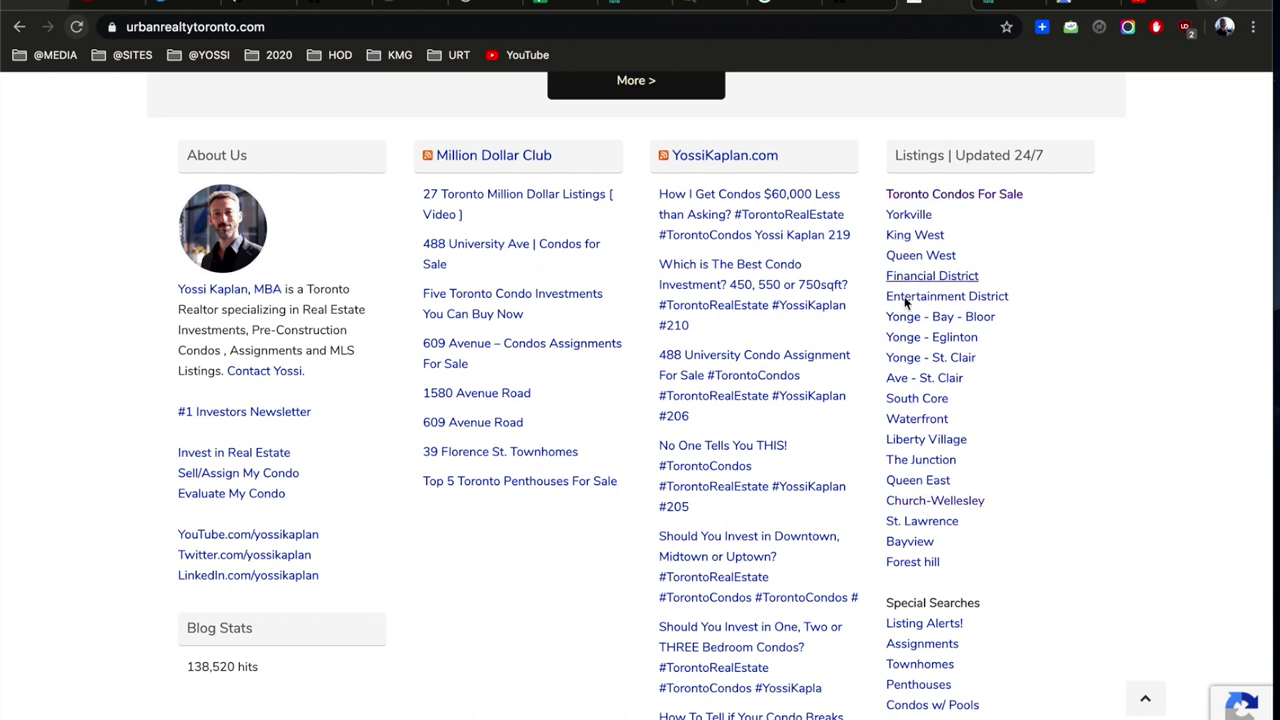
click(898, 235)
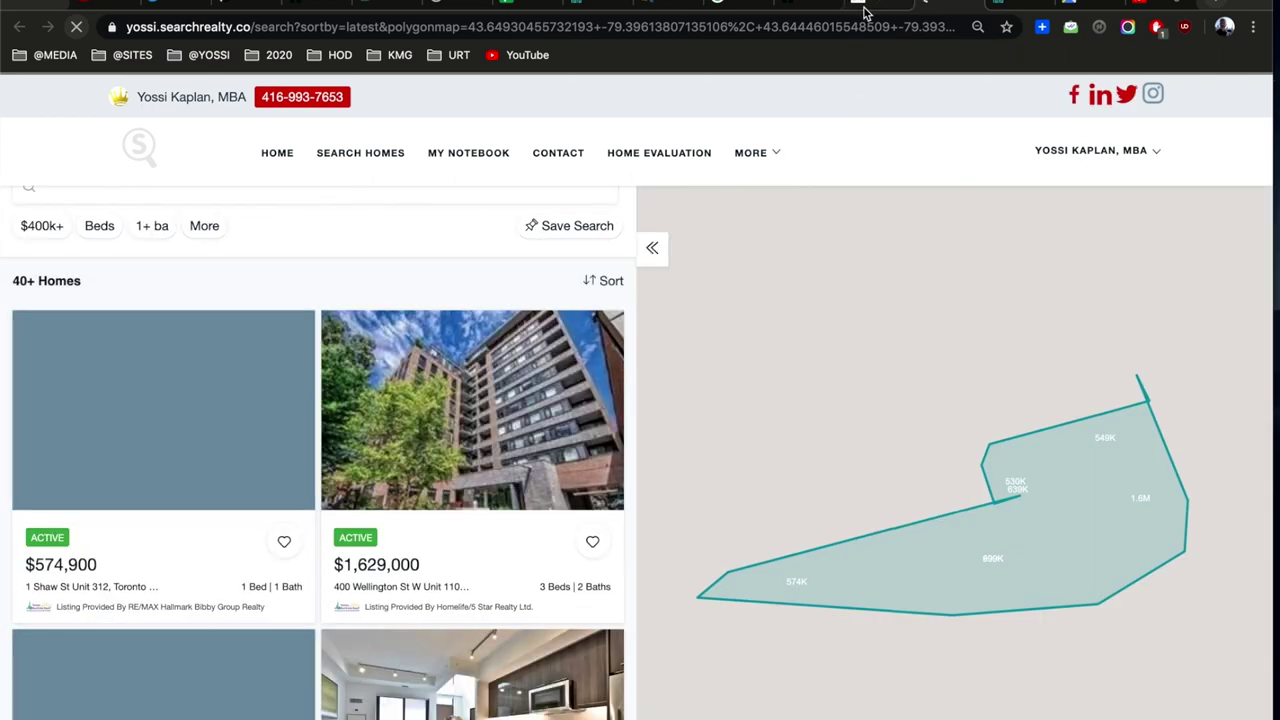
click(868, 5)
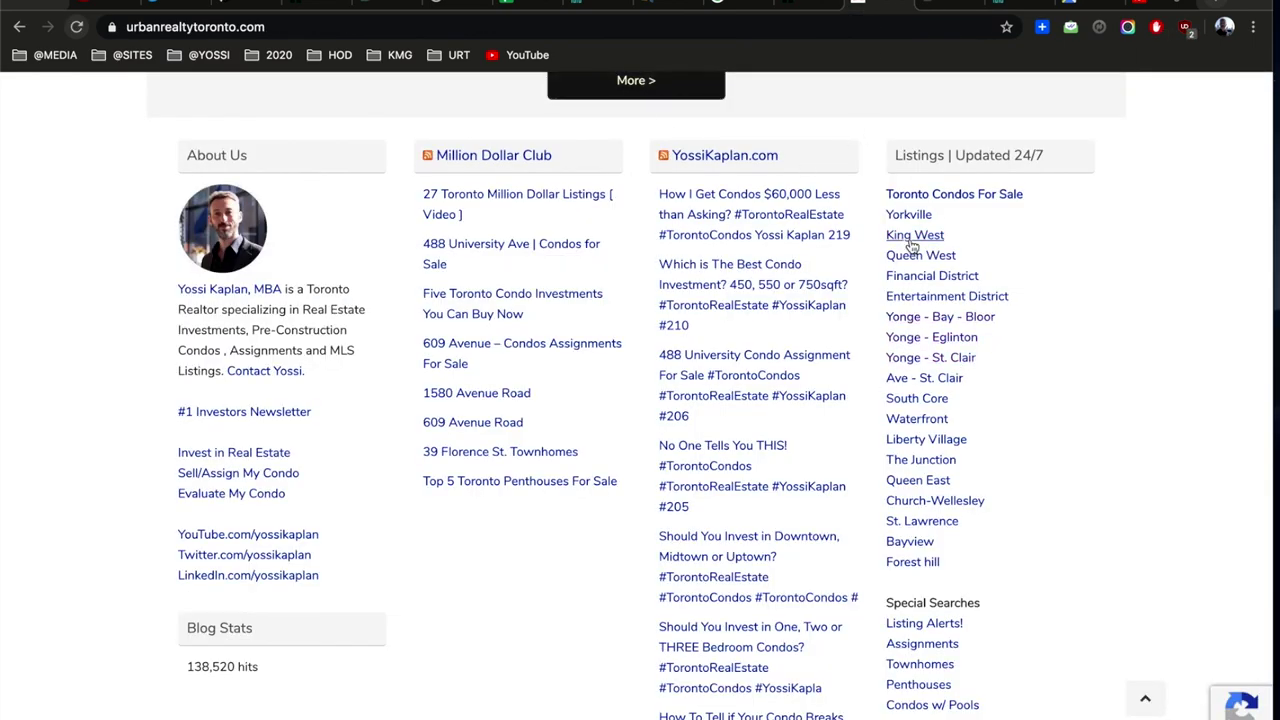
Open Listing Alerts and browse the King West listings priced $400k and up
scroll(920, 500, down, 3)
click(930, 486)
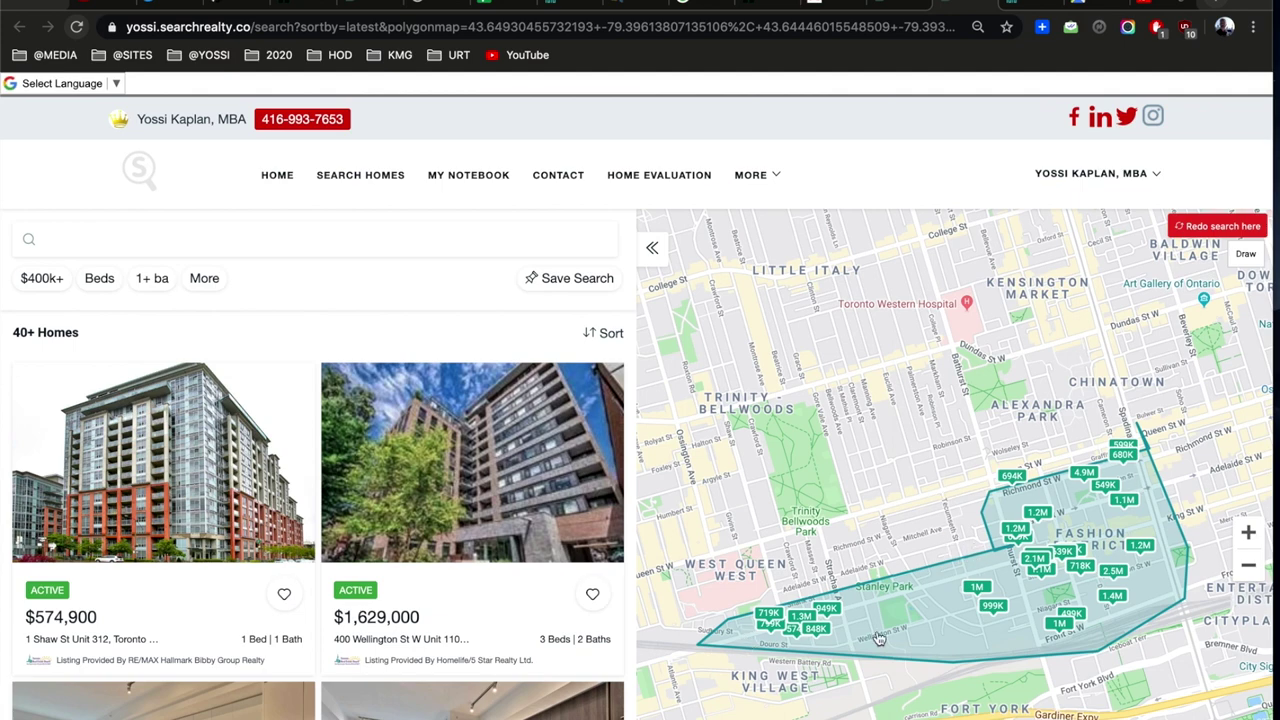
scroll(468, 530, down, 2)
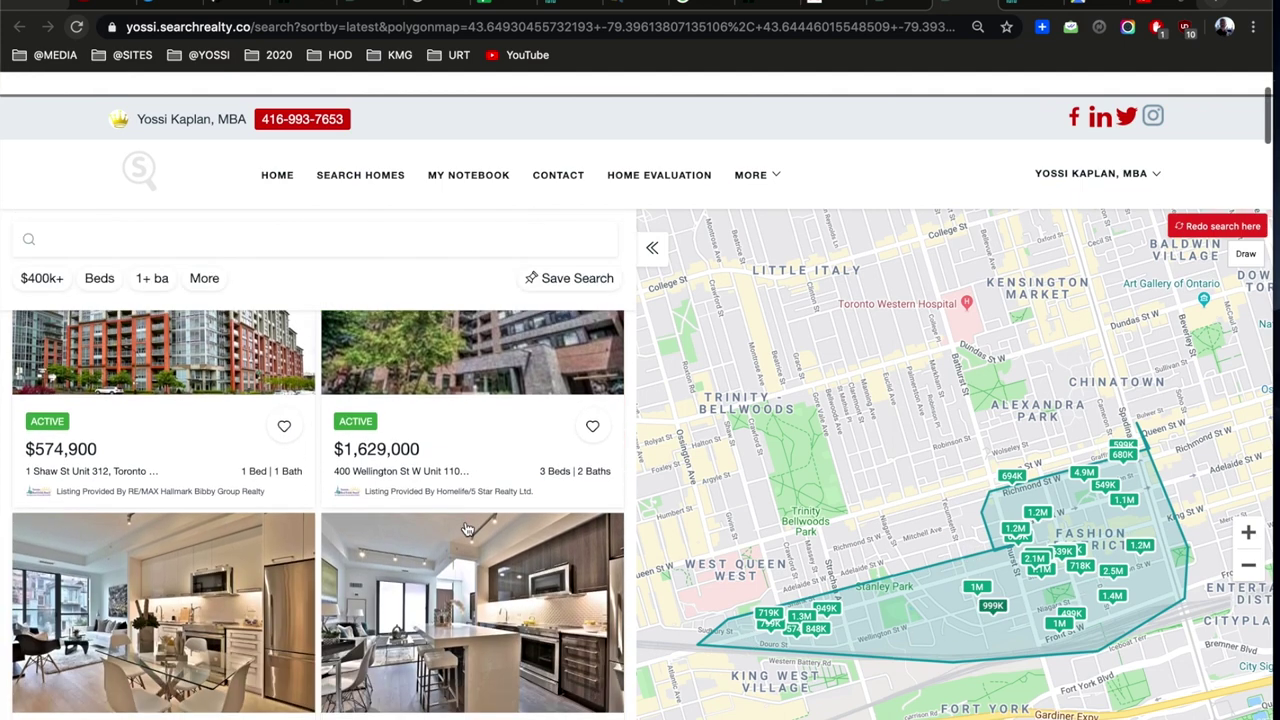
scroll(466, 528, down, 2)
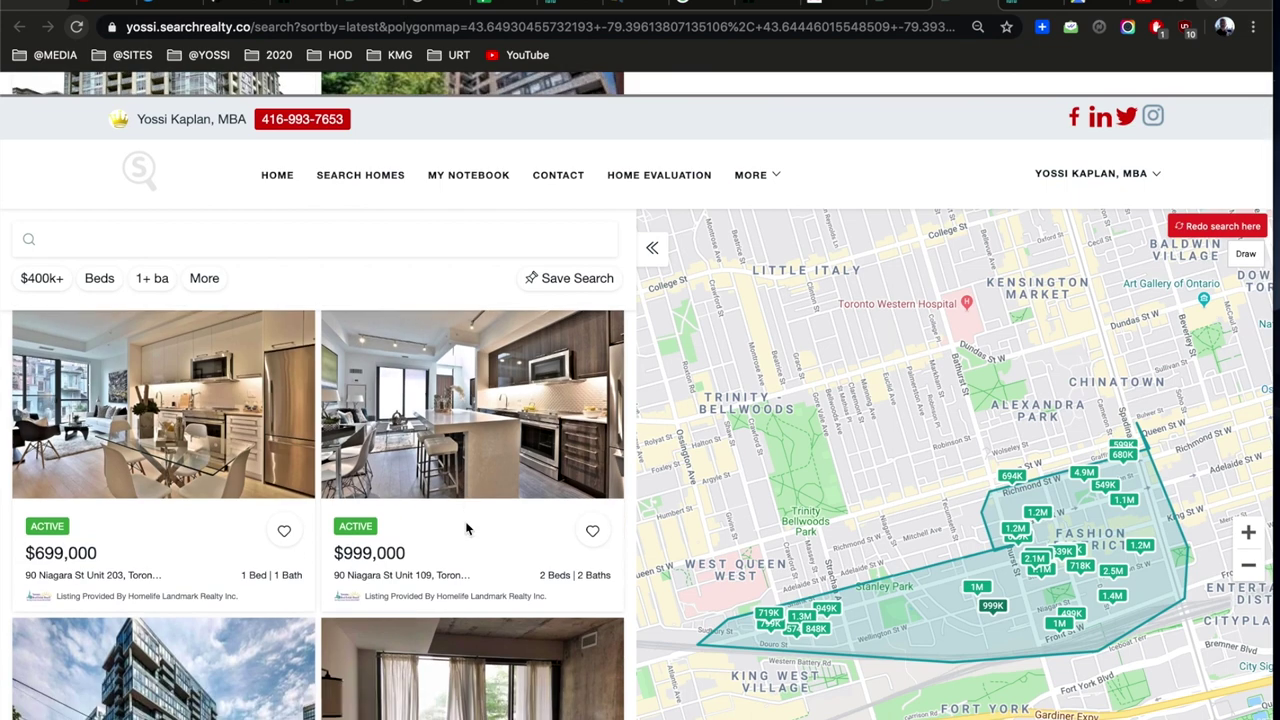
scroll(466, 529, down, 1)
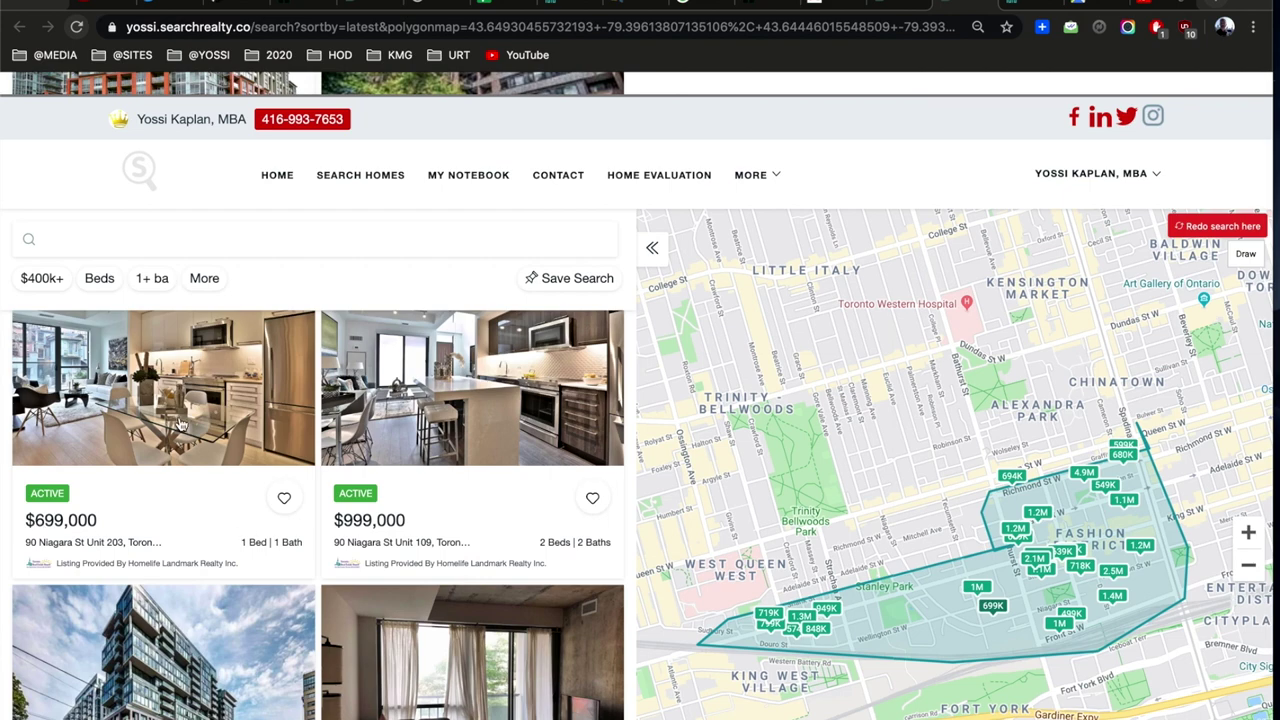
scroll(181, 424, down, 2)
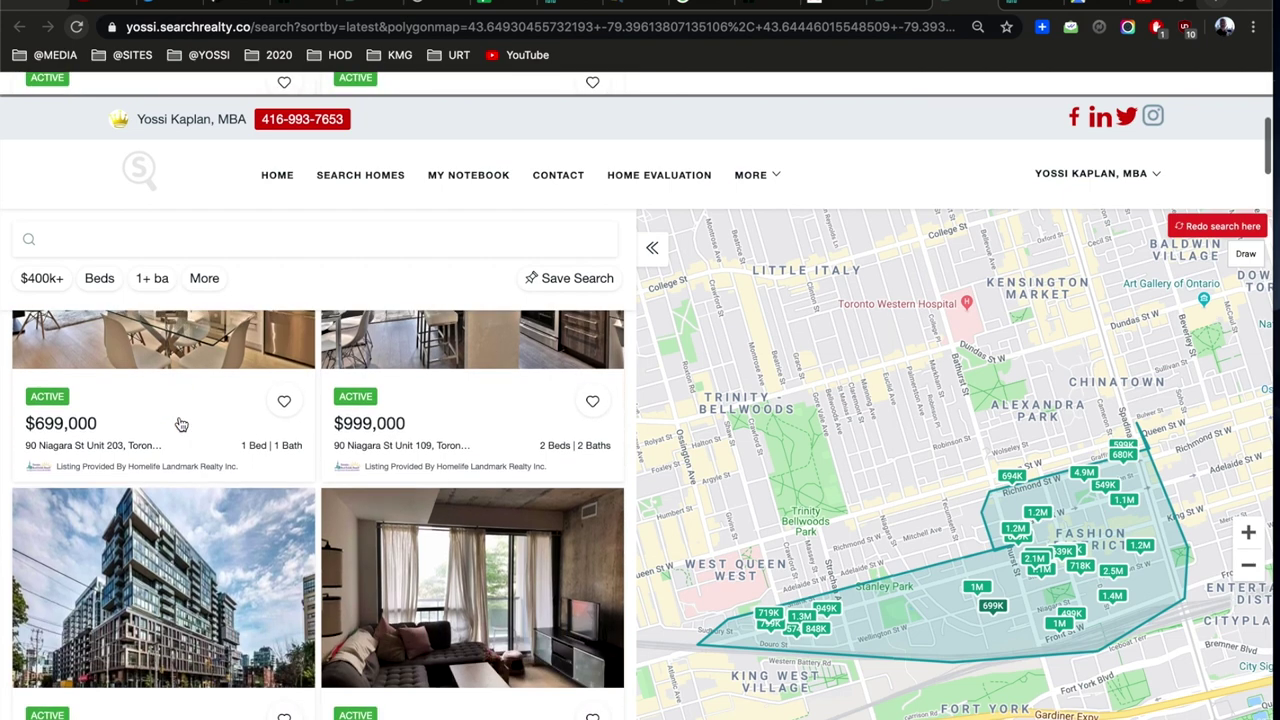
scroll(181, 424, up, 2)
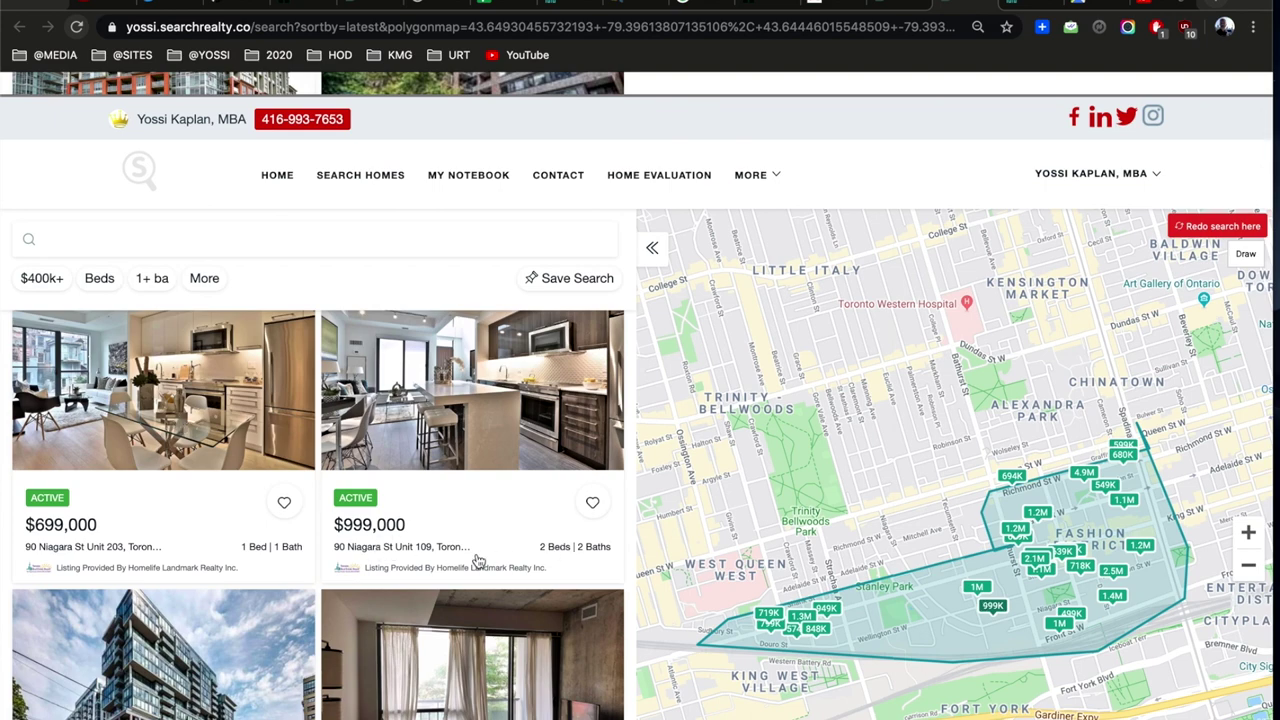
Scroll further down and open the $639,000 listing at 95 Bathurst St Unit 418
scroll(478, 561, down, 3)
scroll(478, 561, up, 2)
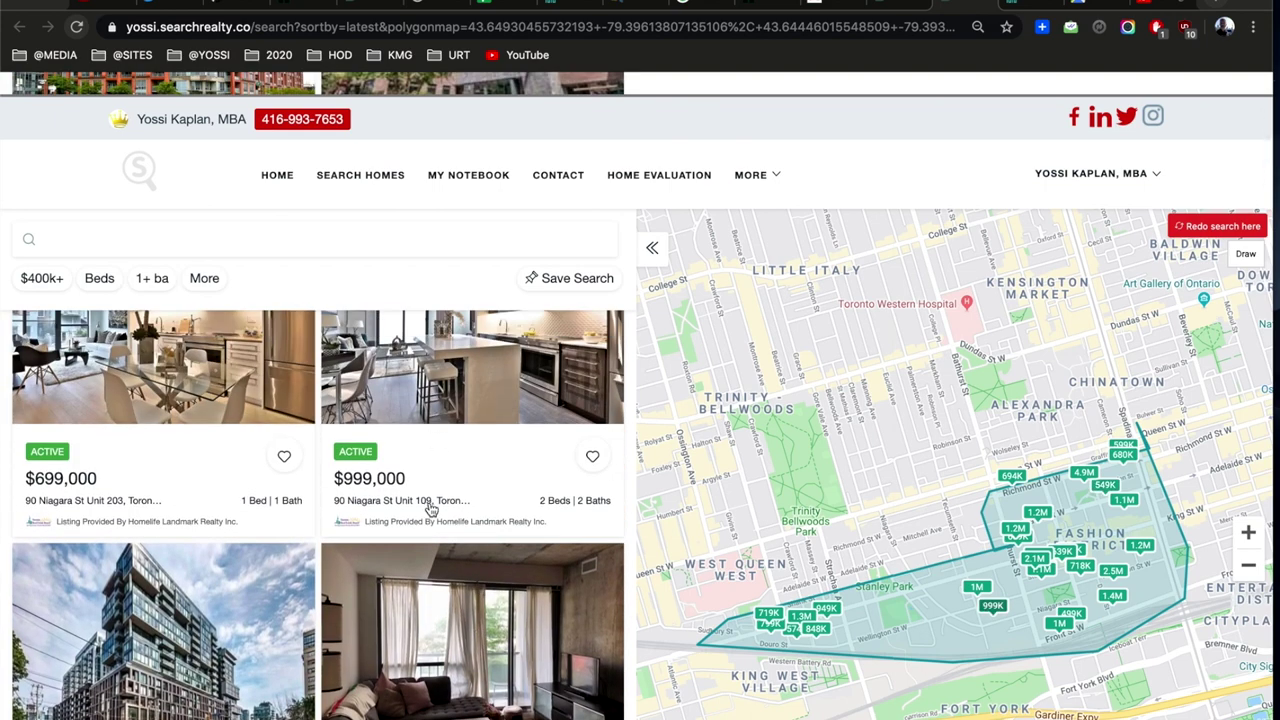
scroll(430, 508, down, 2)
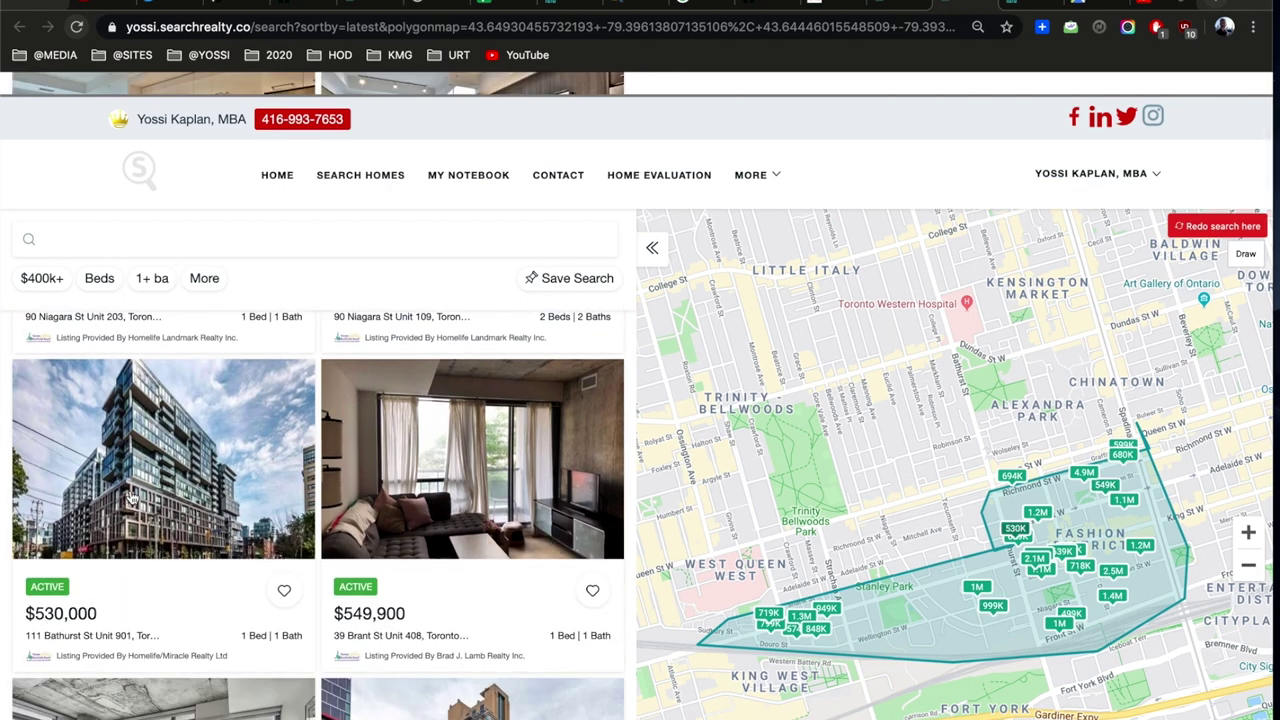
scroll(177, 519, down, 2)
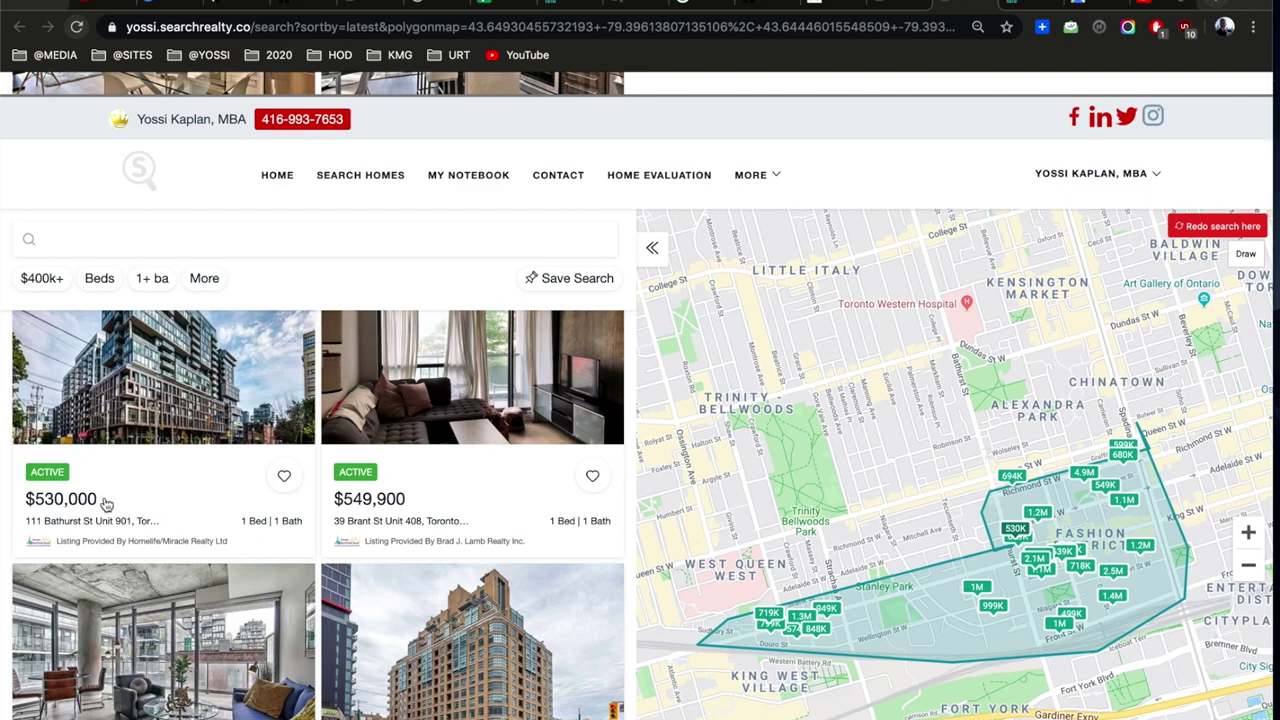
scroll(383, 523, down, 1)
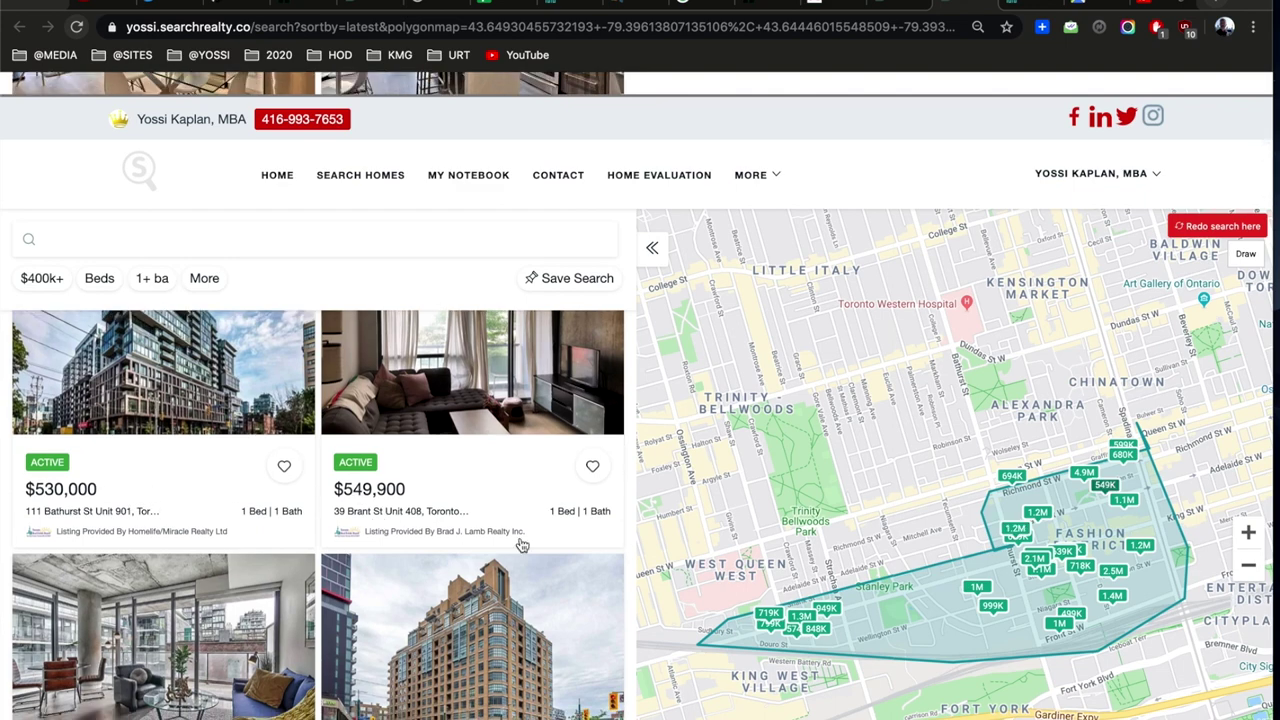
scroll(393, 550, down, 3)
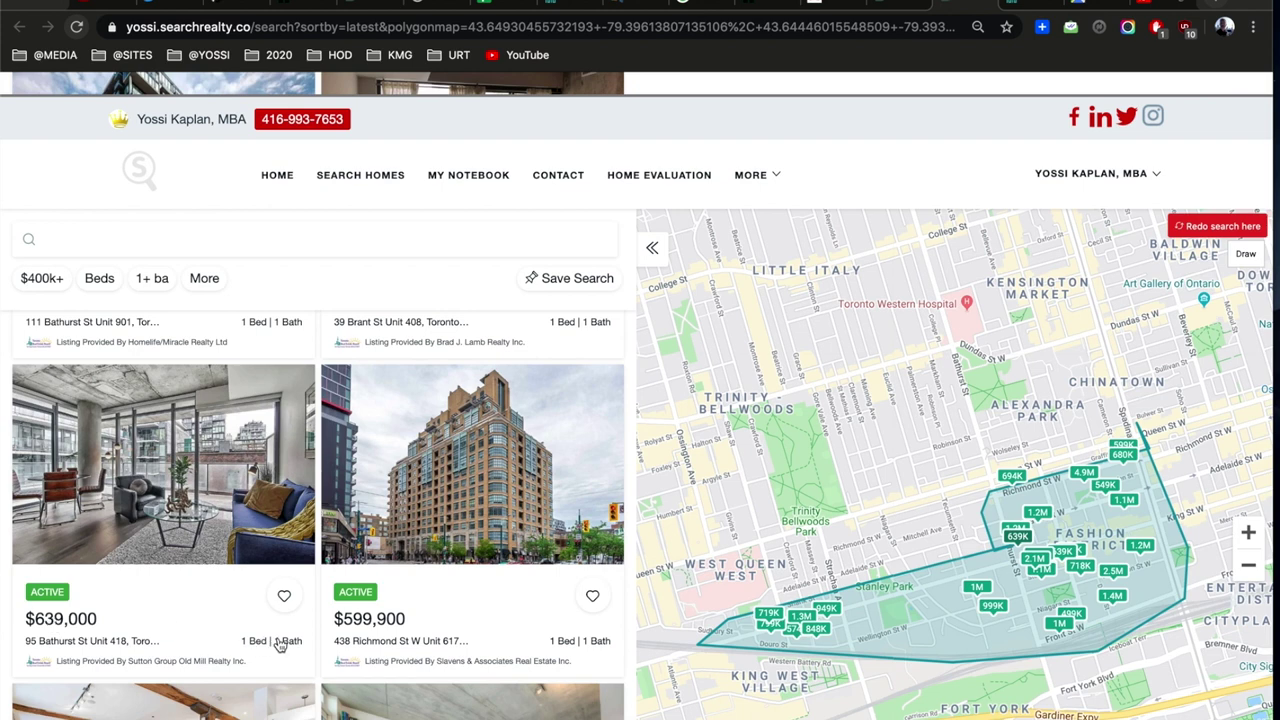
click(207, 545)
Find the $380.04 monthly fee and $2,482 property taxes in the listing's Money section
scroll(685, 610, down, 3)
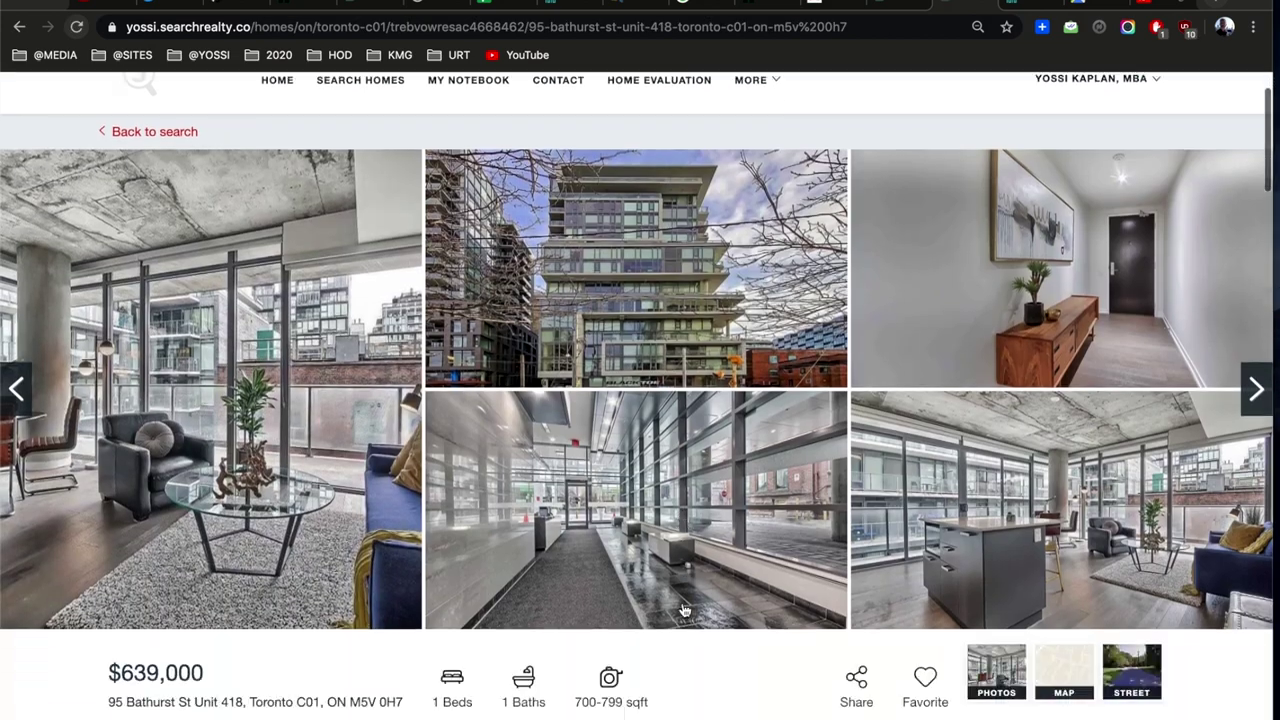
scroll(685, 610, up, 2)
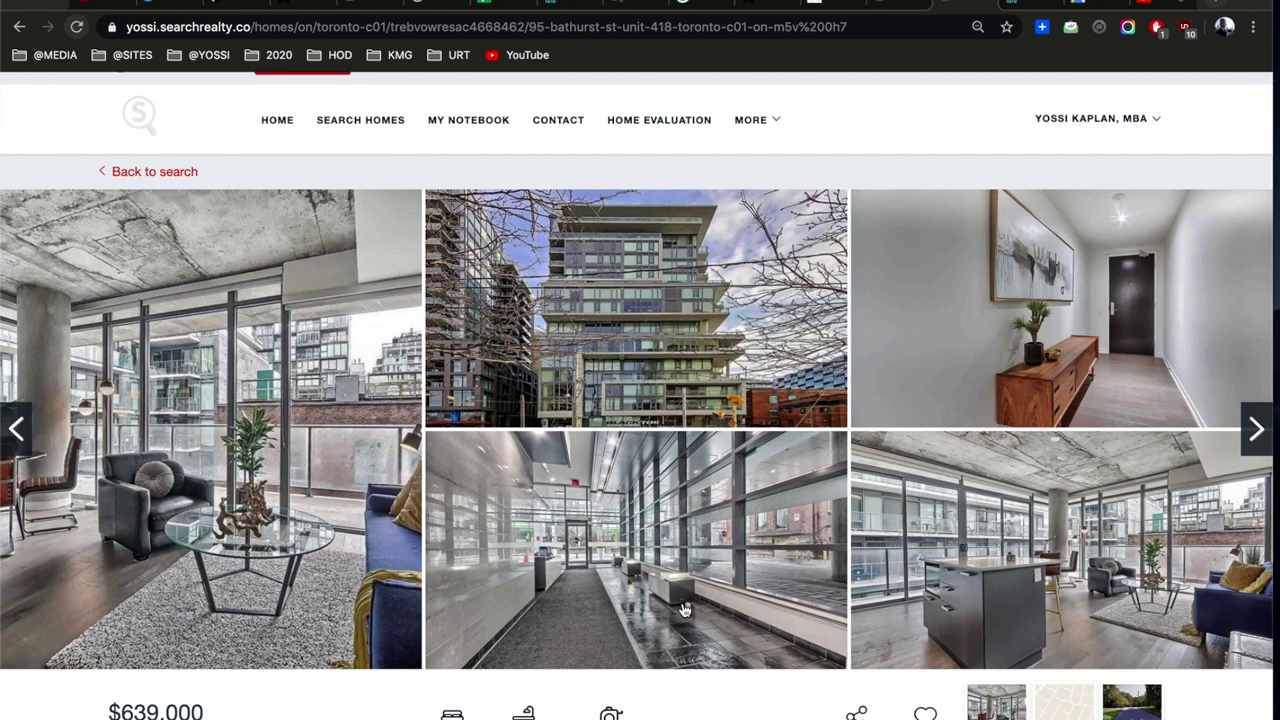
scroll(685, 610, down, 1)
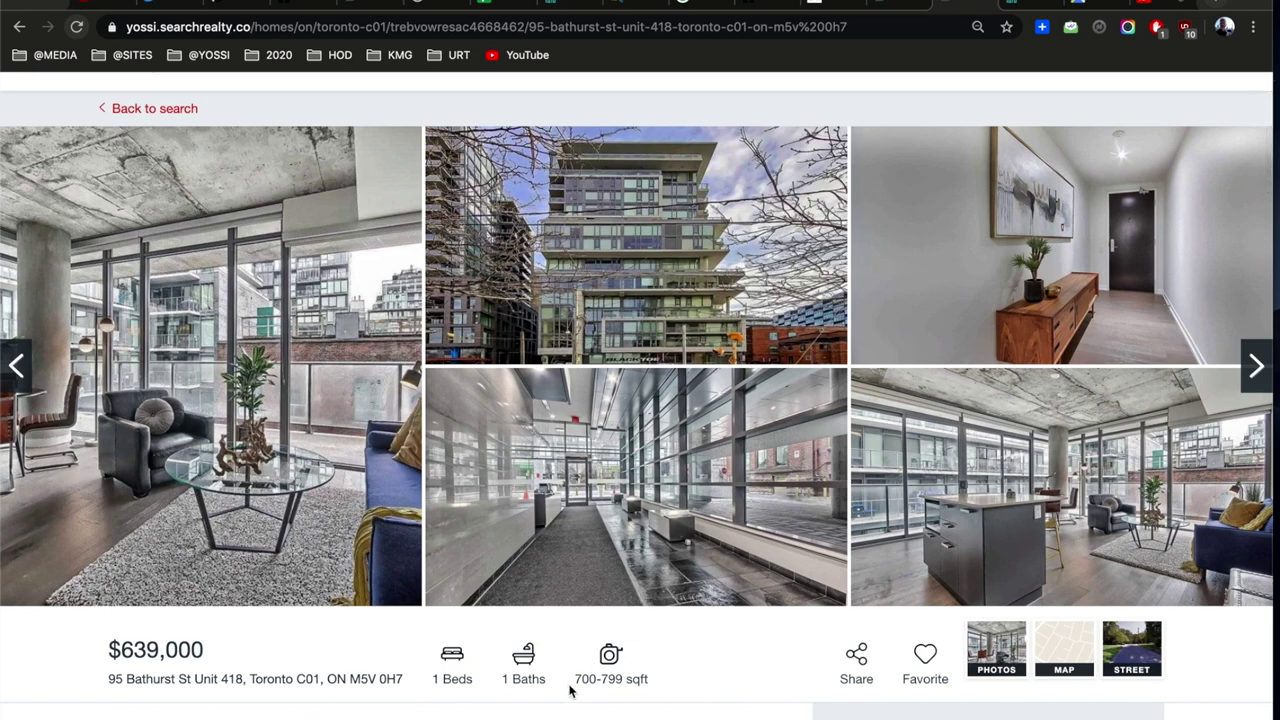
scroll(570, 690, down, 9)
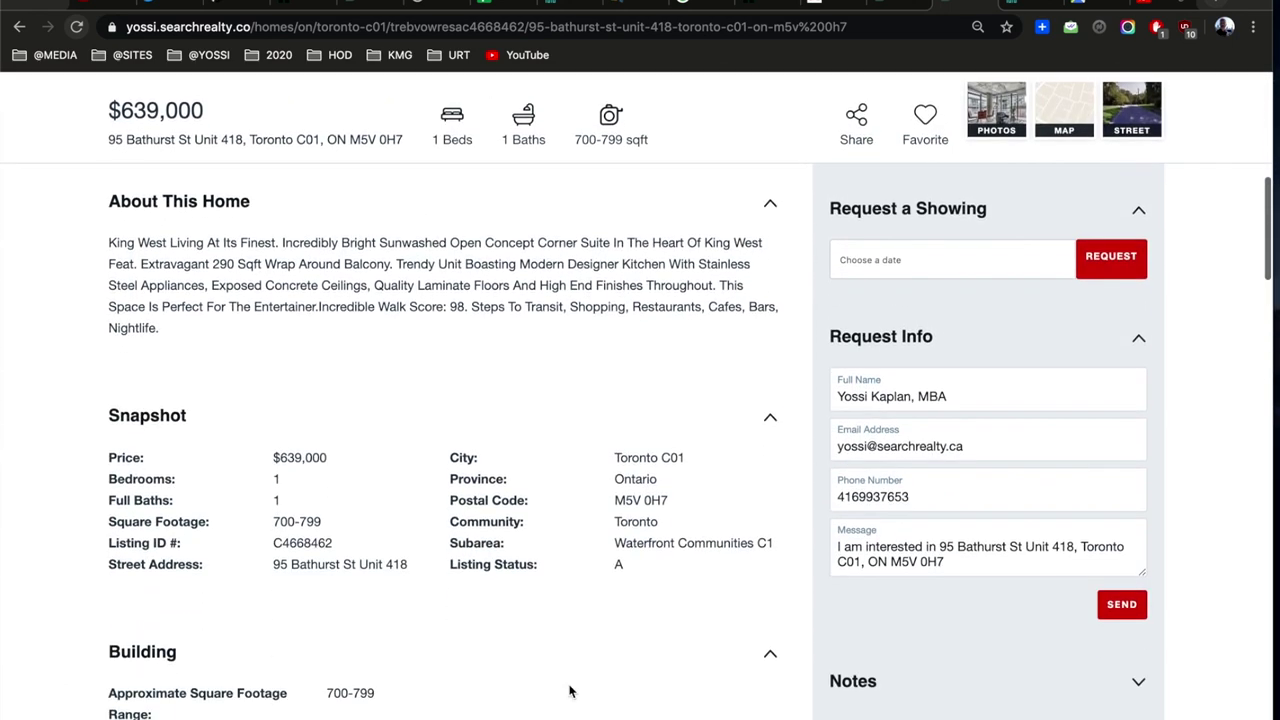
scroll(570, 690, down, 2)
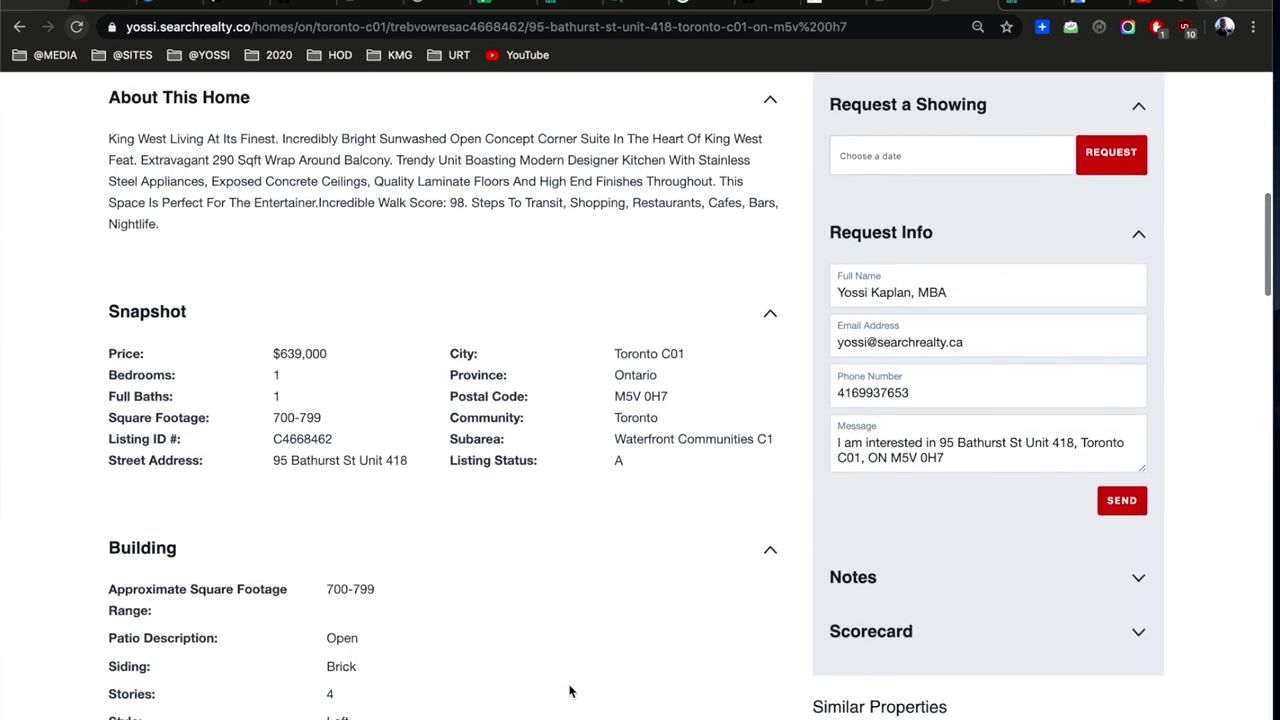
scroll(570, 690, down, 1)
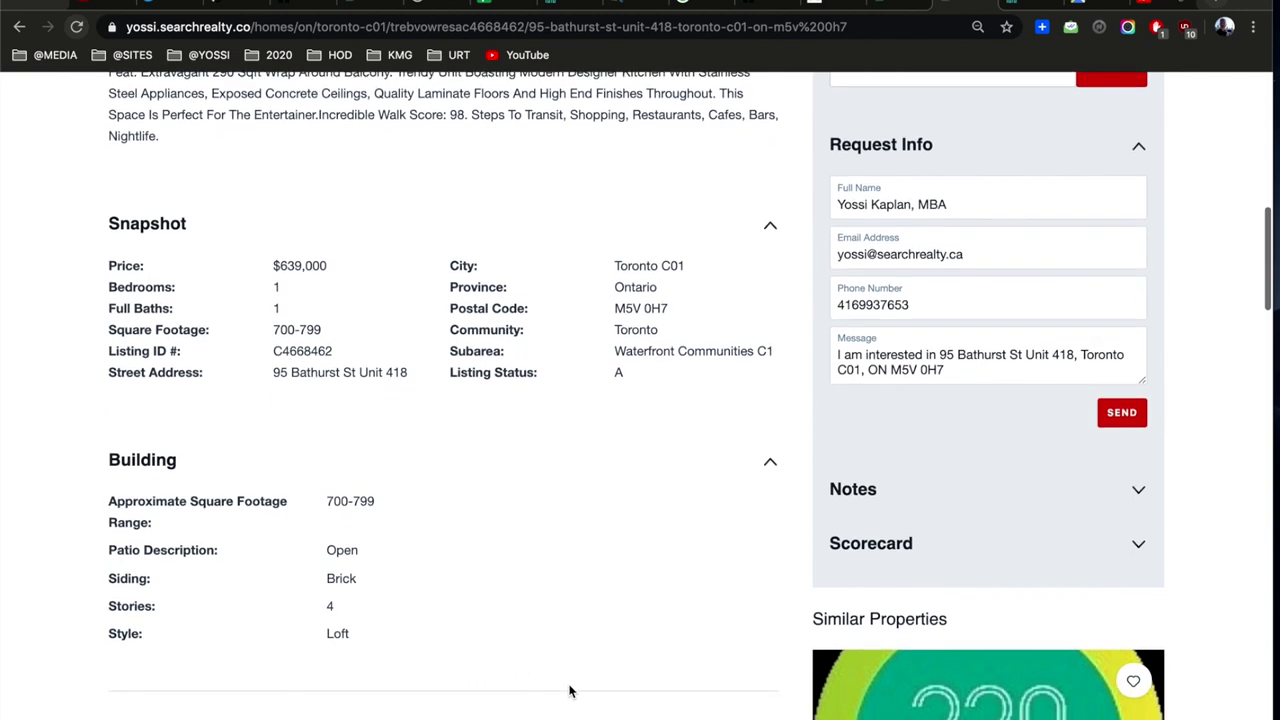
scroll(570, 690, down, 2)
scroll(570, 690, down, 1)
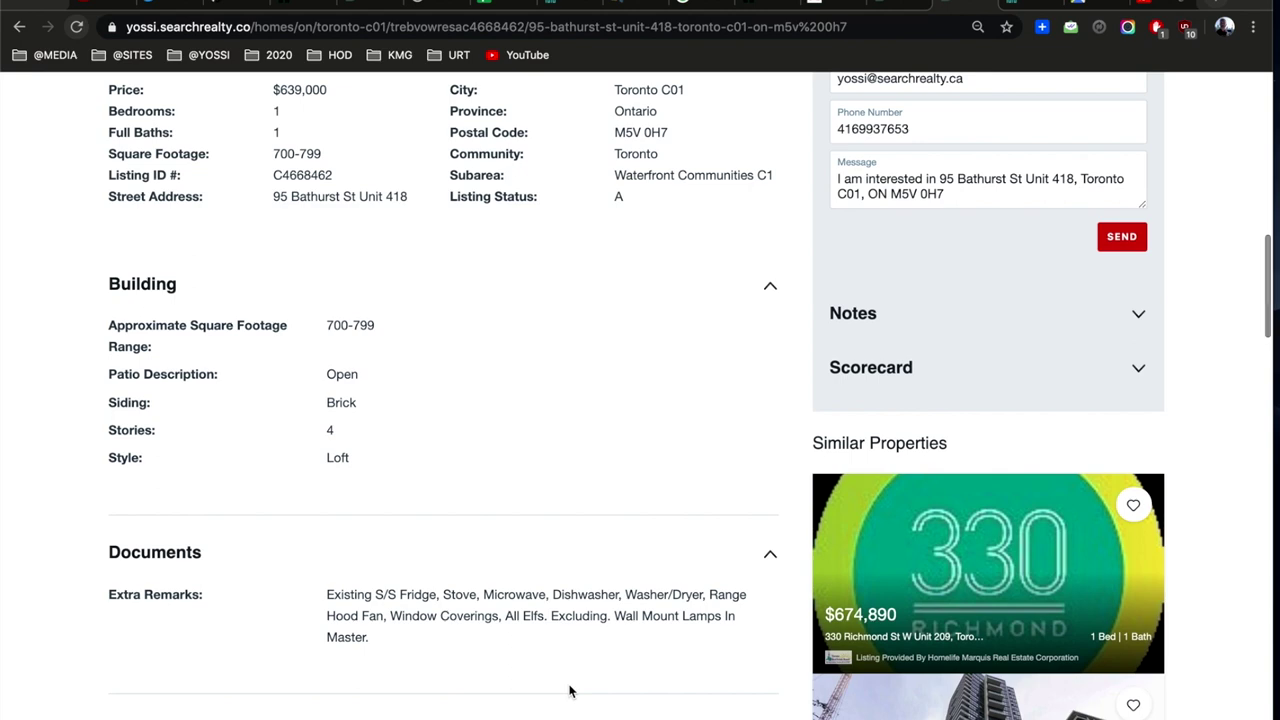
scroll(570, 690, down, 5)
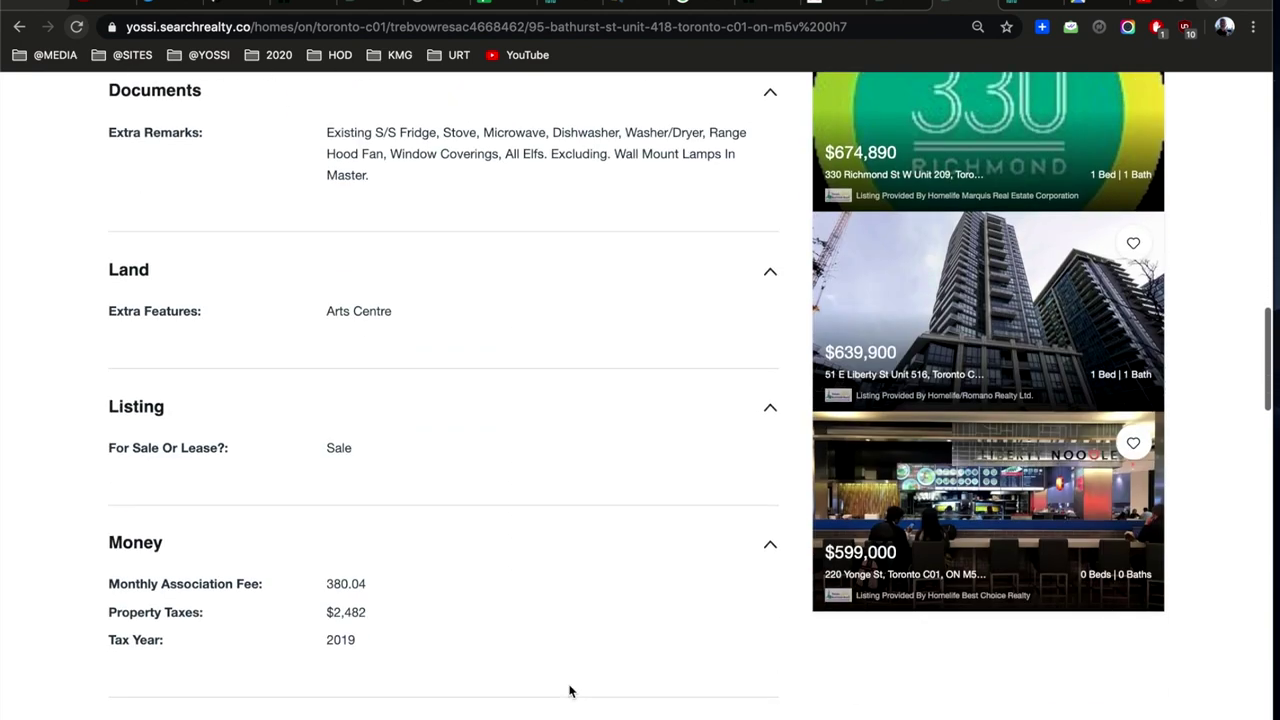
scroll(570, 690, down, 1)
drag(327, 521, 386, 556)
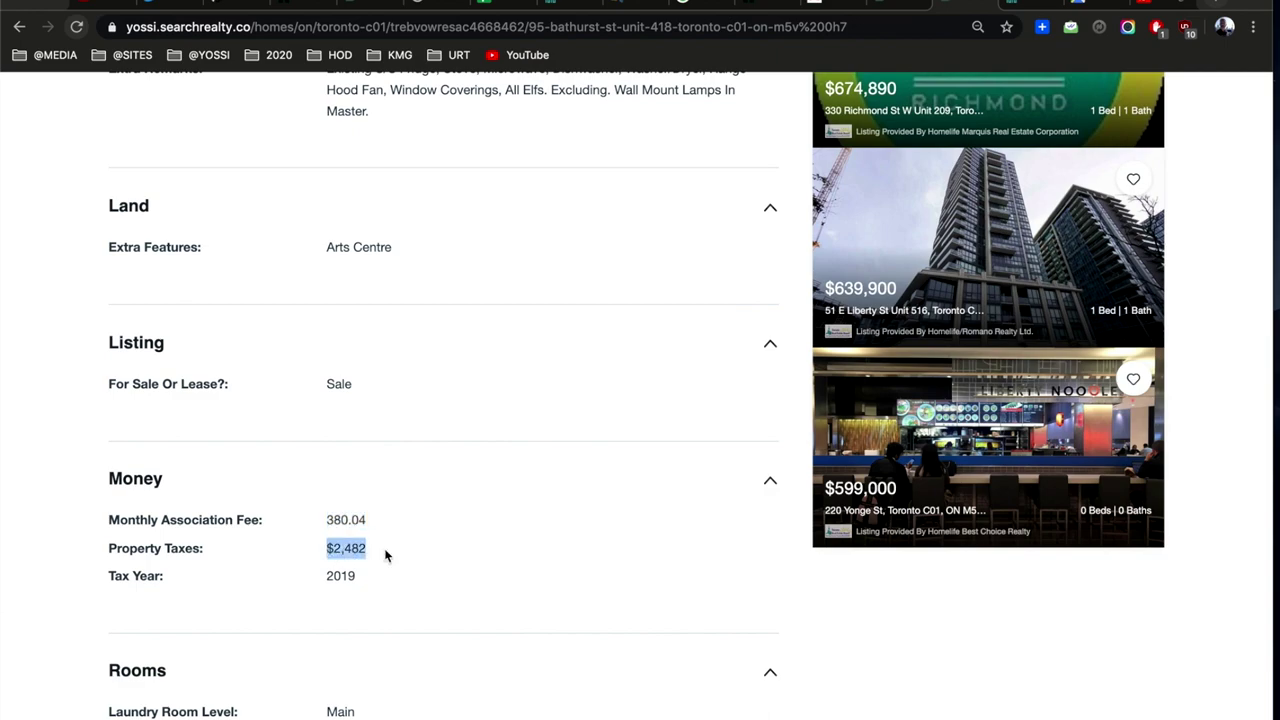
Select the $639,000 price and return to the Condo Calculator spreadsheet
scroll(386, 556, up, 15)
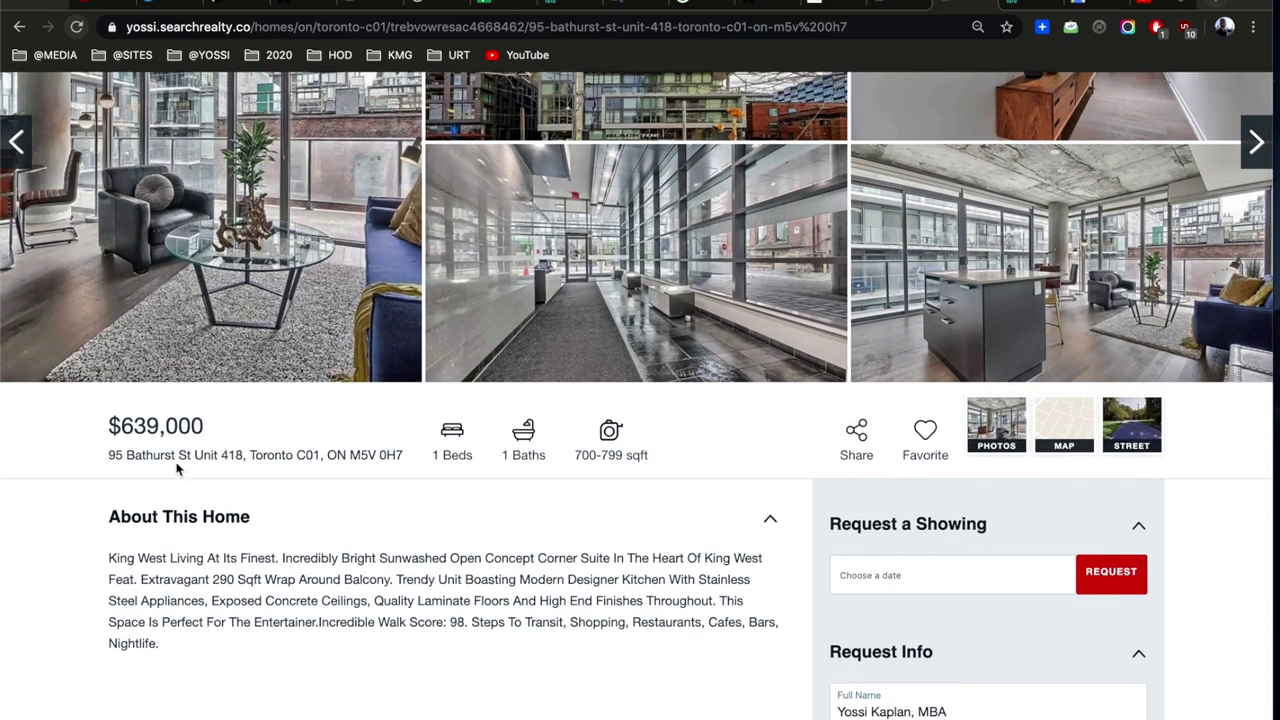
drag(118, 428, 207, 431)
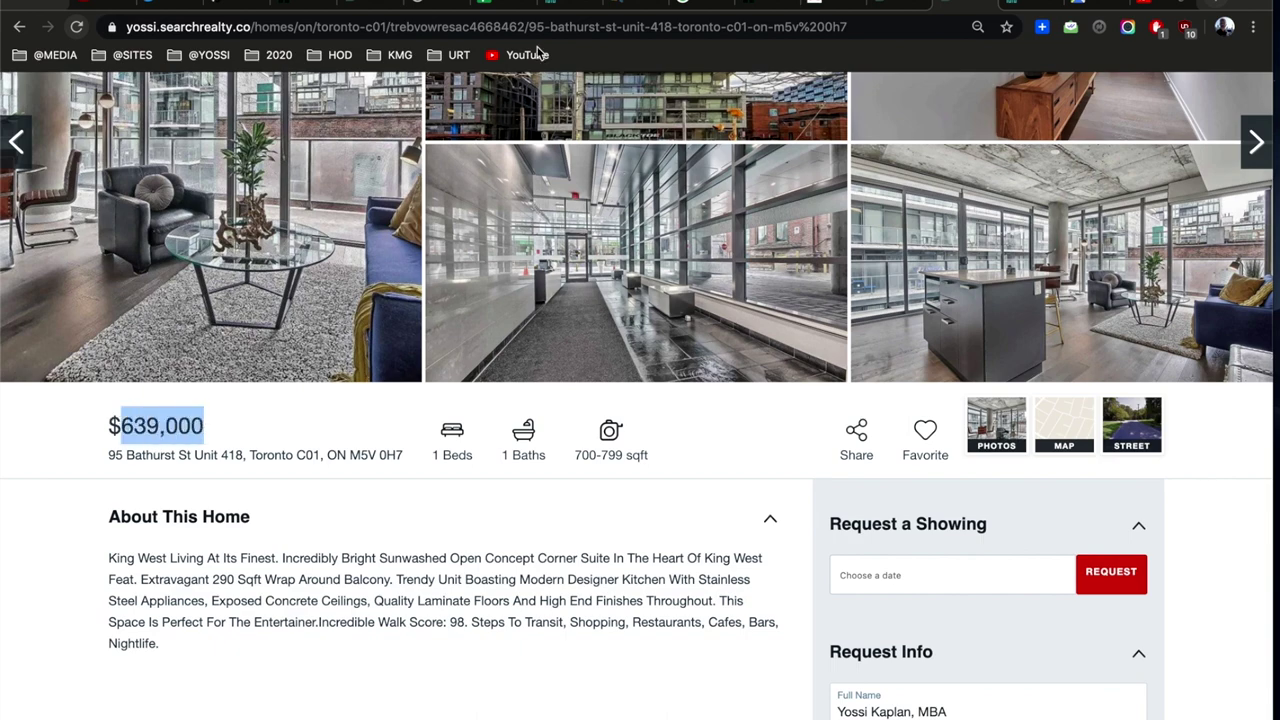
click(524, 15)
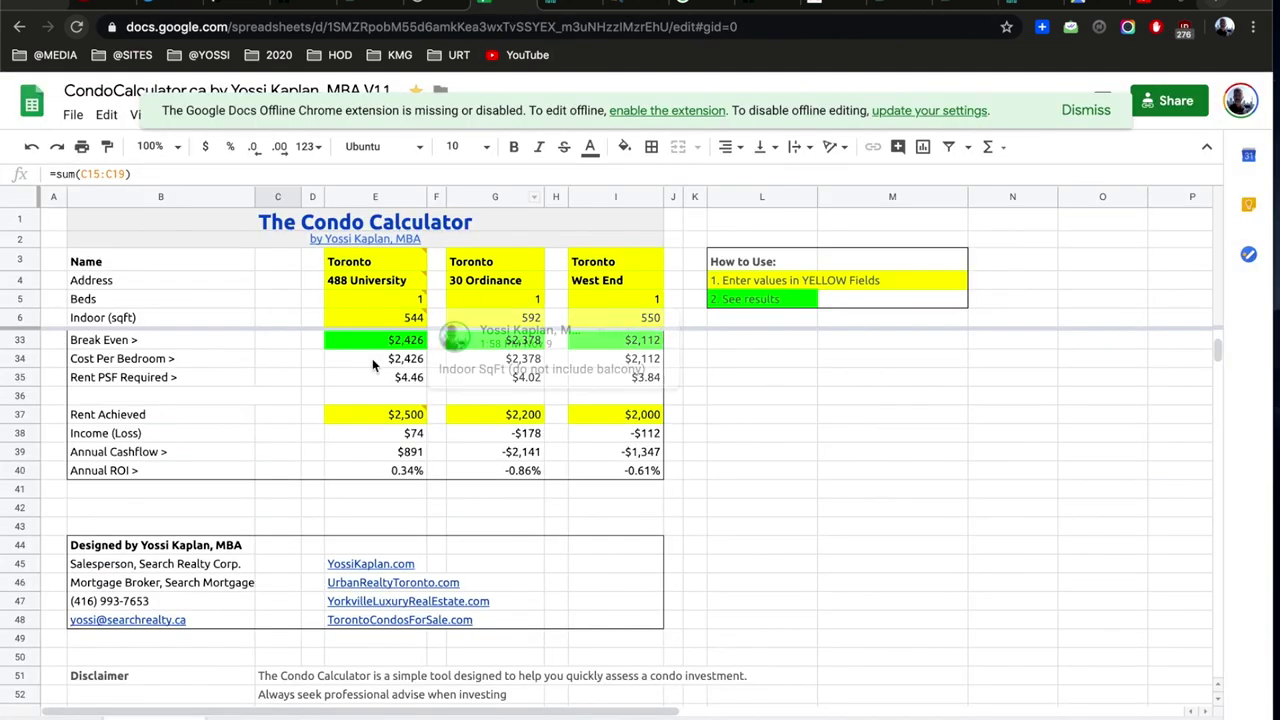
scroll(372, 358, up, 1)
scroll(372, 365, up, 6)
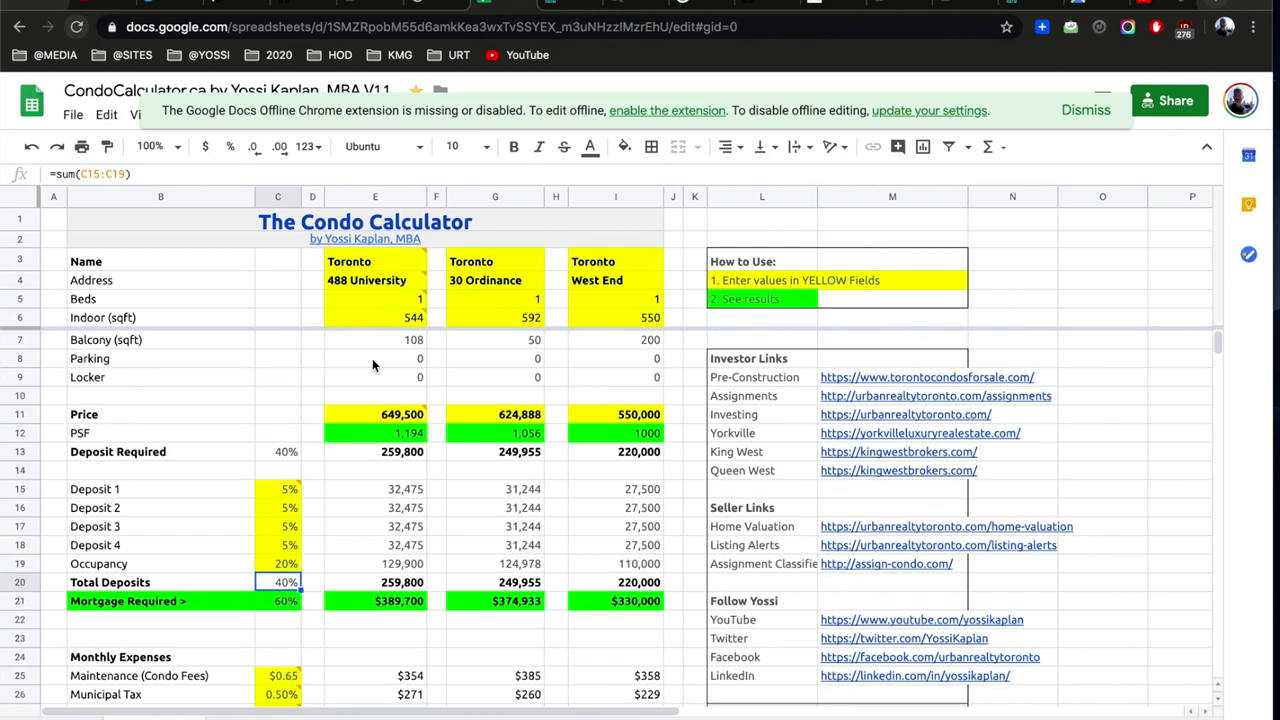
click(365, 420)
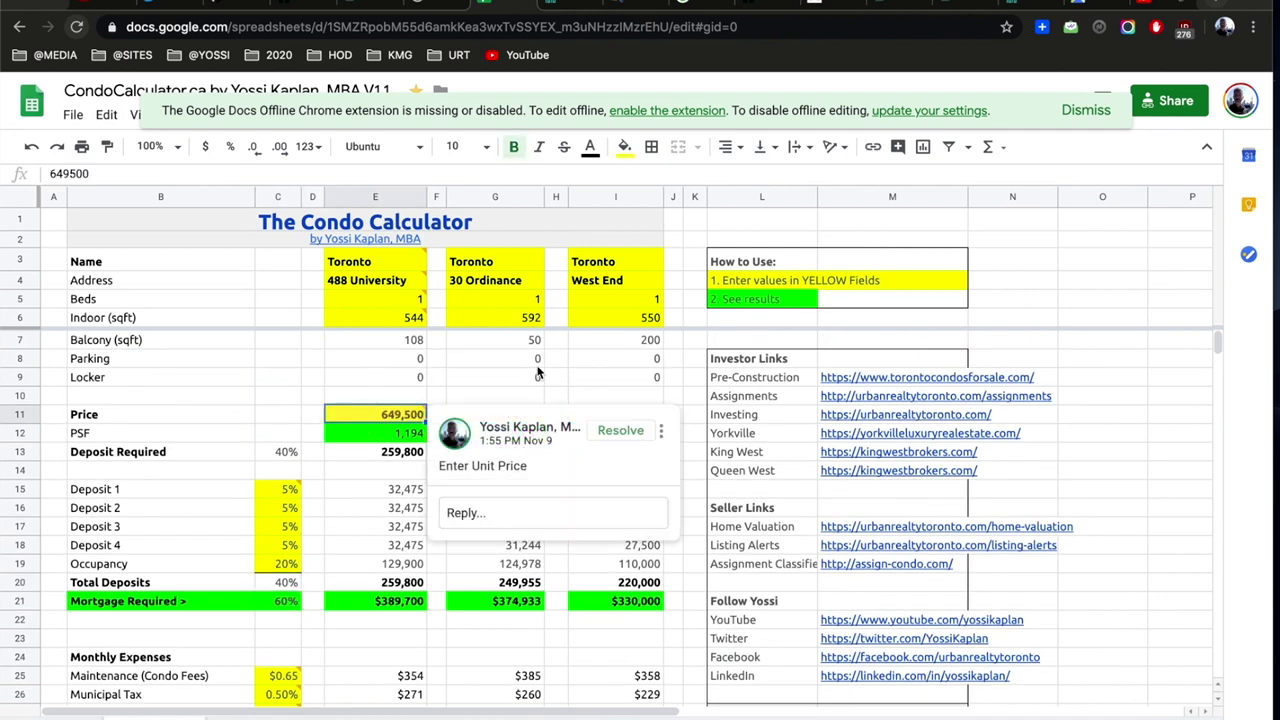
click(697, 417)
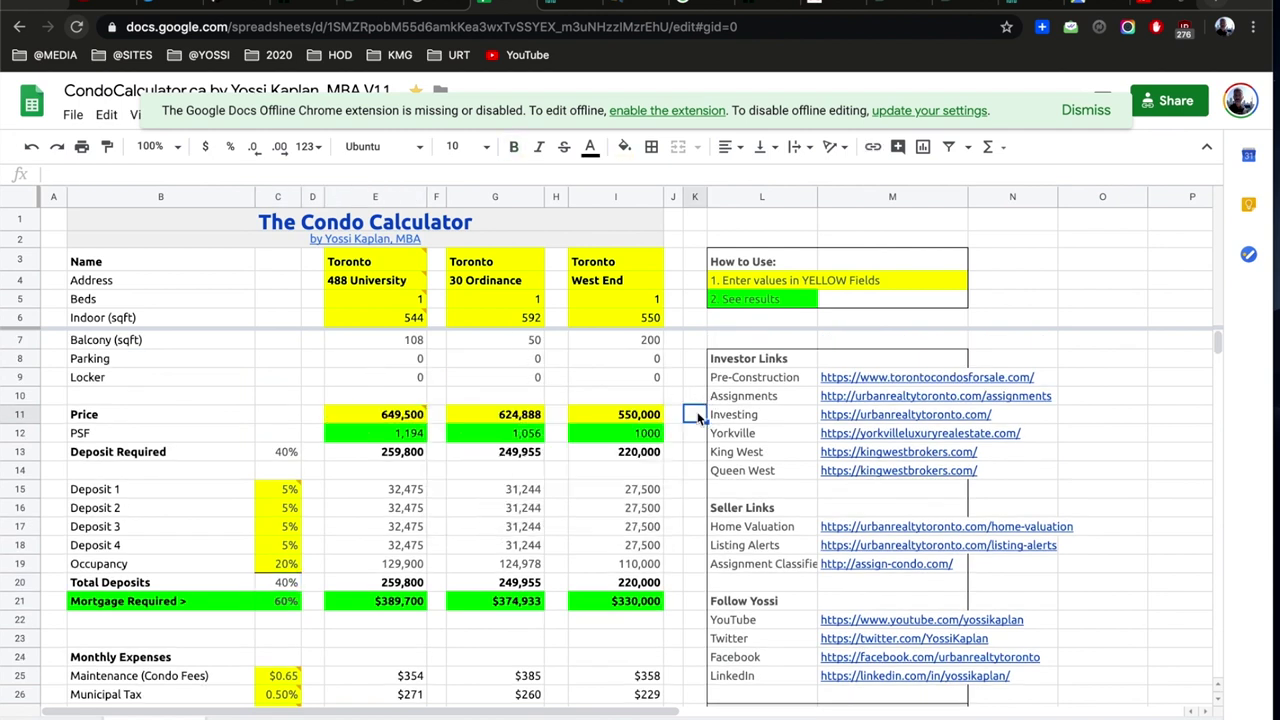
Go from the YouTube video to the uploader's channel page
mouse_move(430, 286)
click(104, 8)
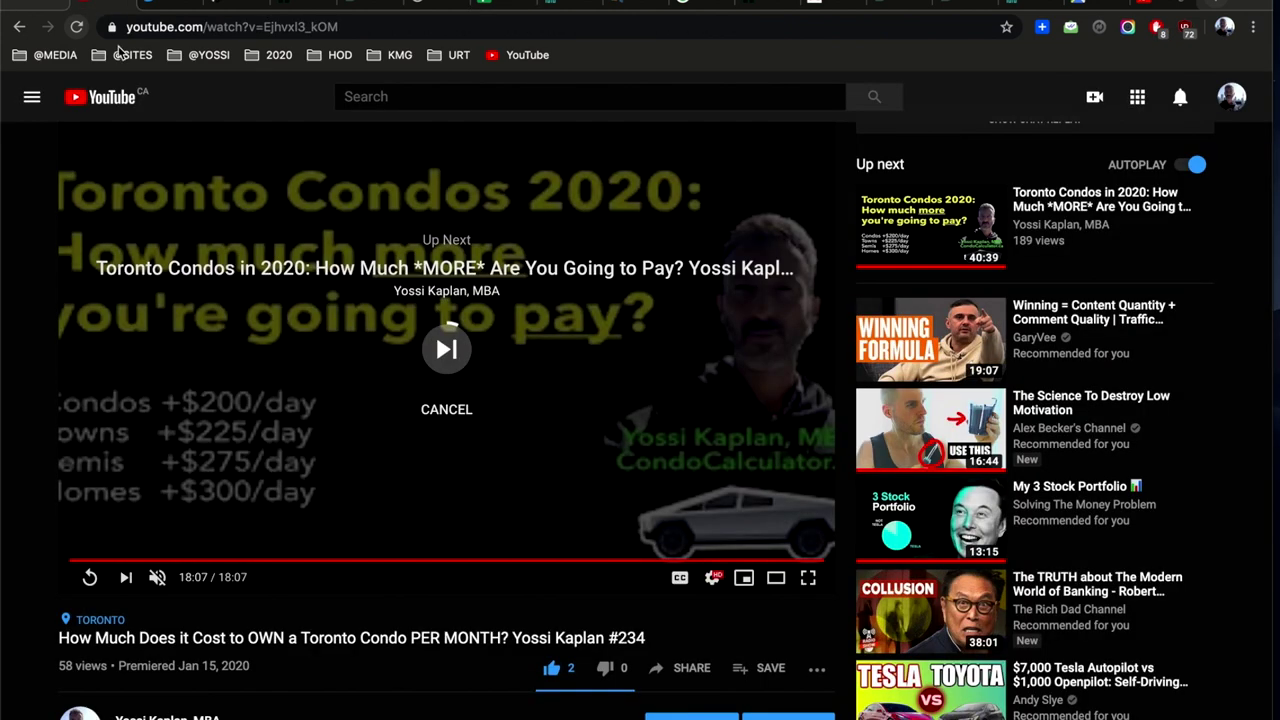
click(496, 469)
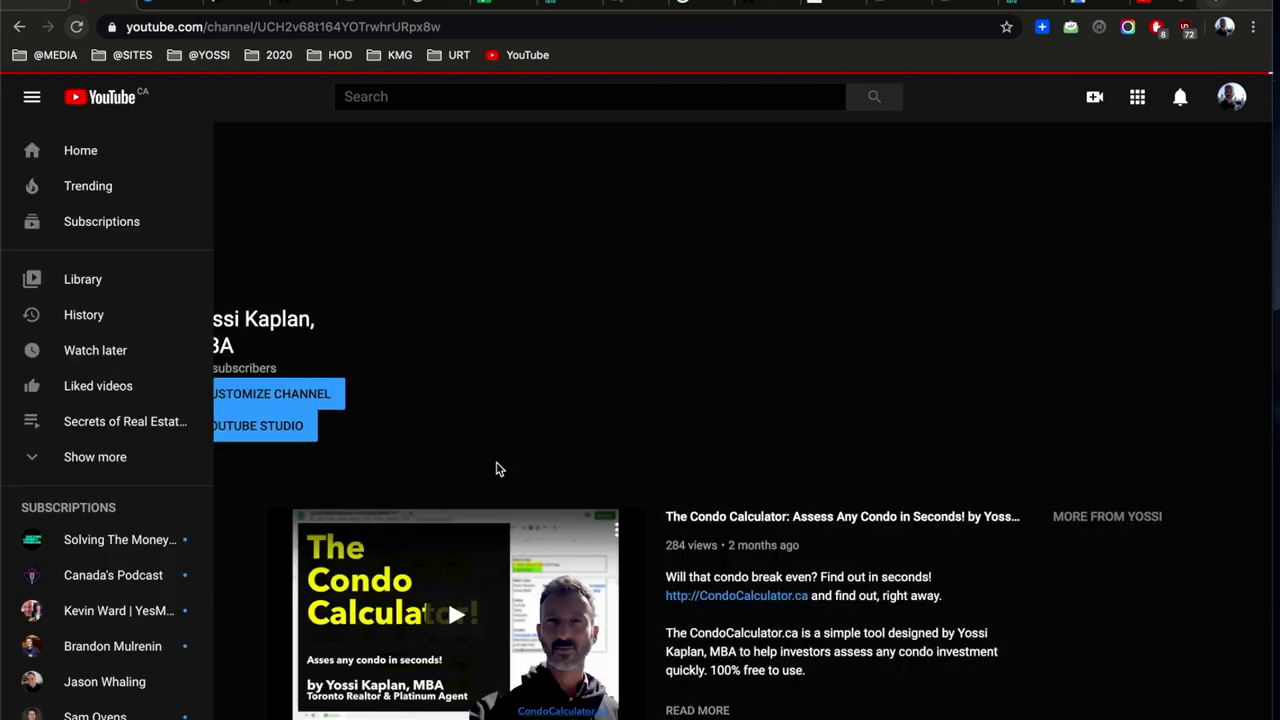
scroll(496, 465, down, 4)
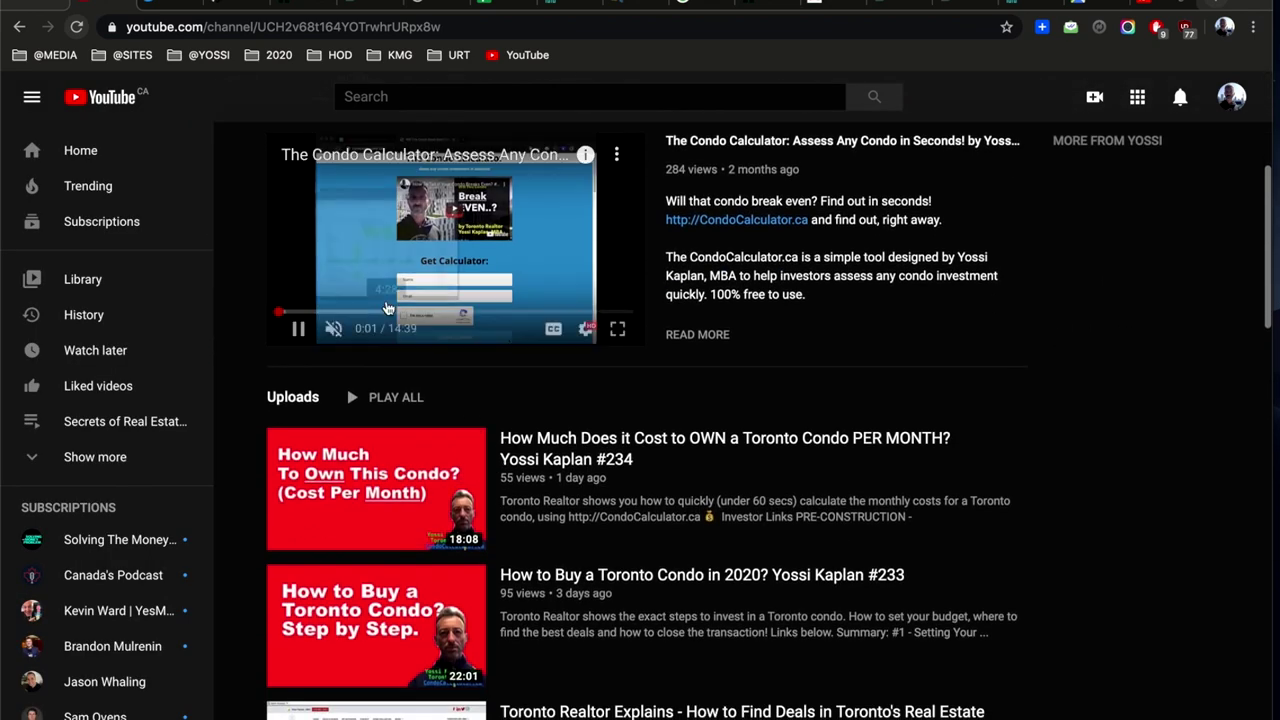
scroll(650, 498, down, 1)
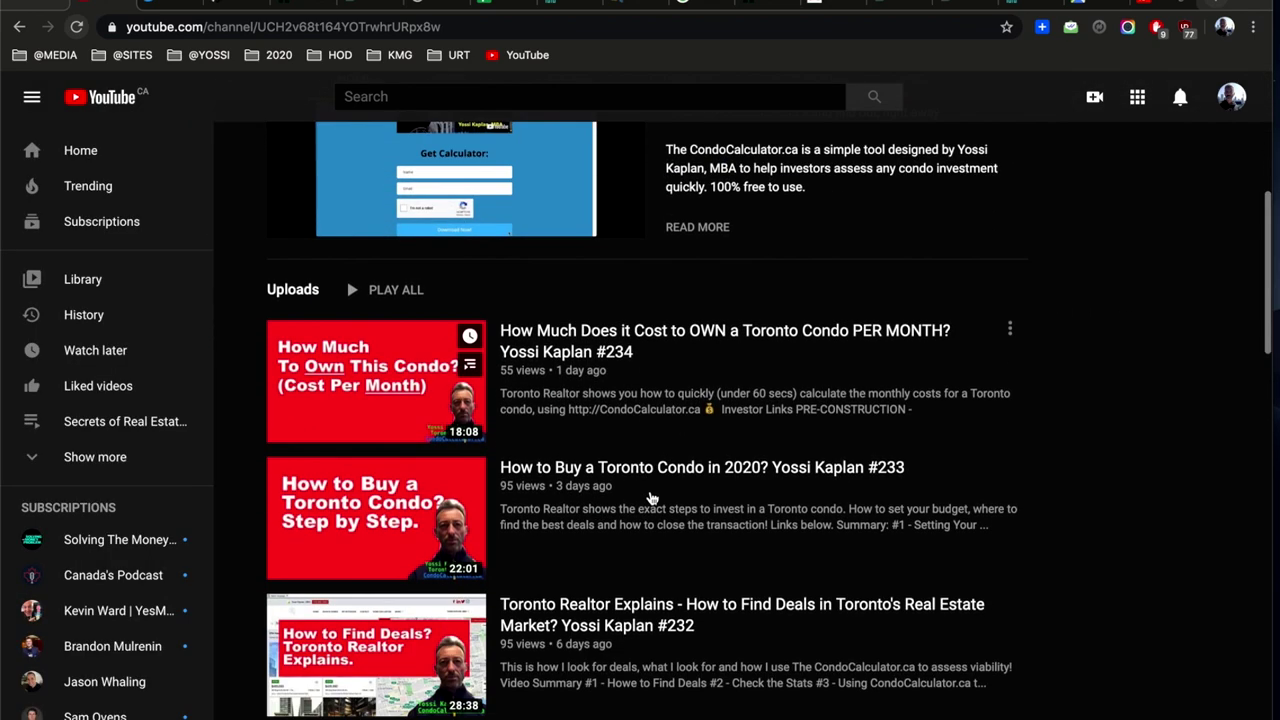
scroll(600, 400, up, 3)
Browse all the channel's uploaded videos, then return to condocalculator.ca
click(460, 201)
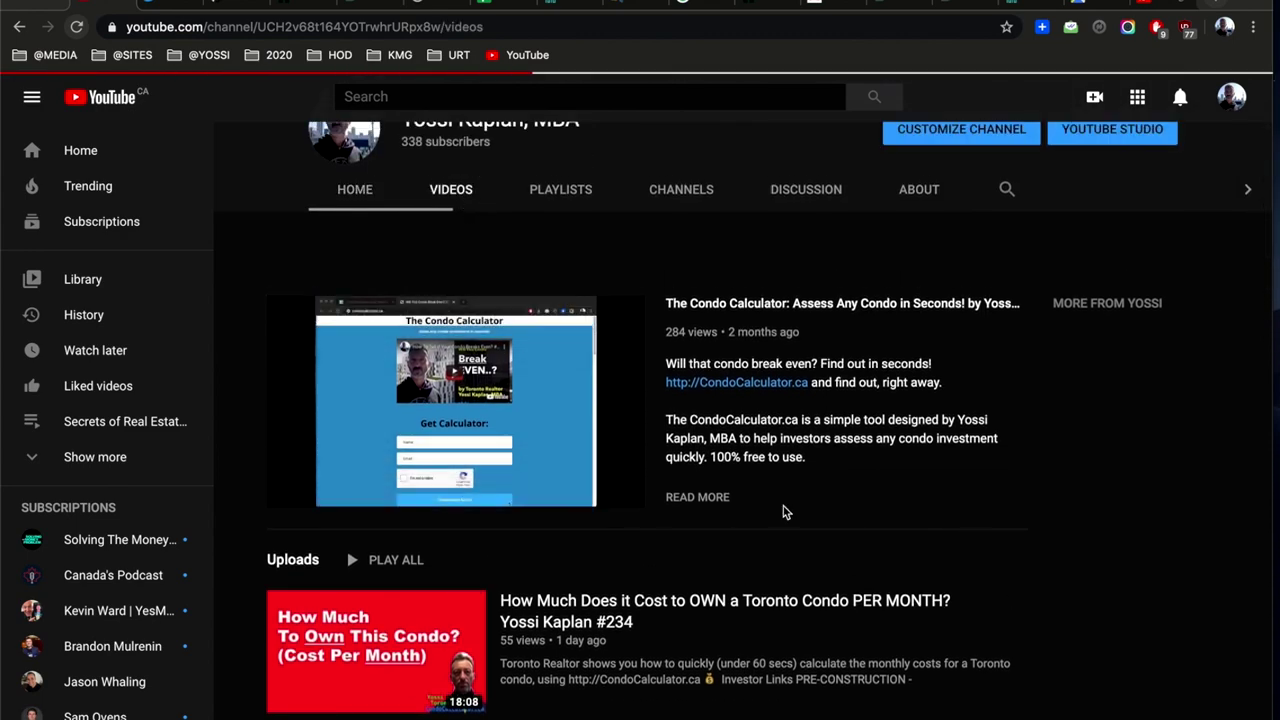
scroll(1014, 532, down, 8)
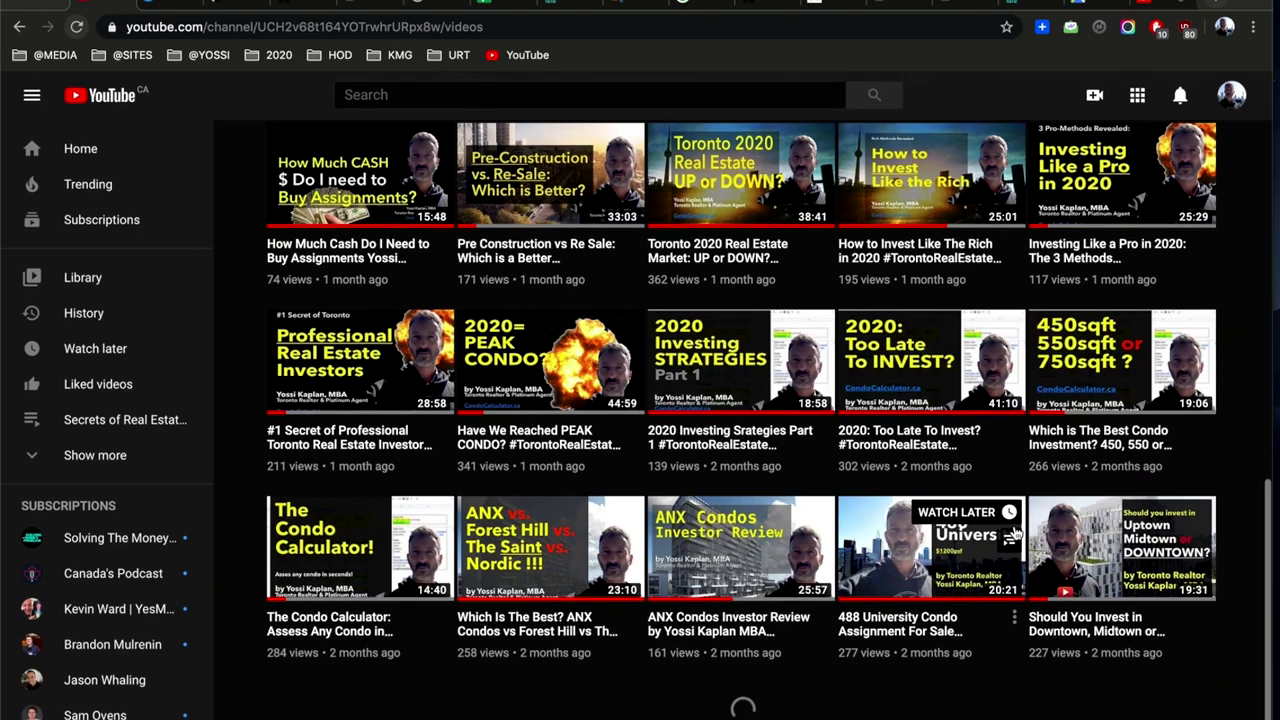
scroll(940, 510, down, 2)
scroll(940, 510, up, 5)
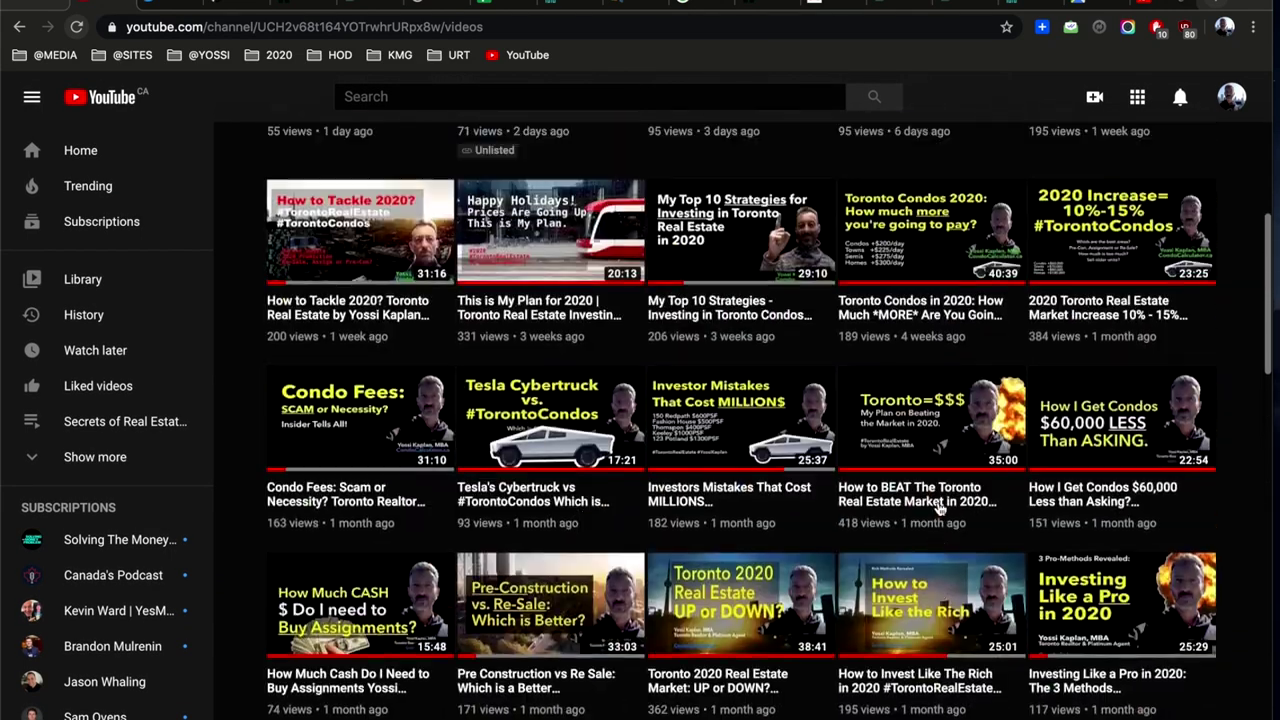
click(441, 6)
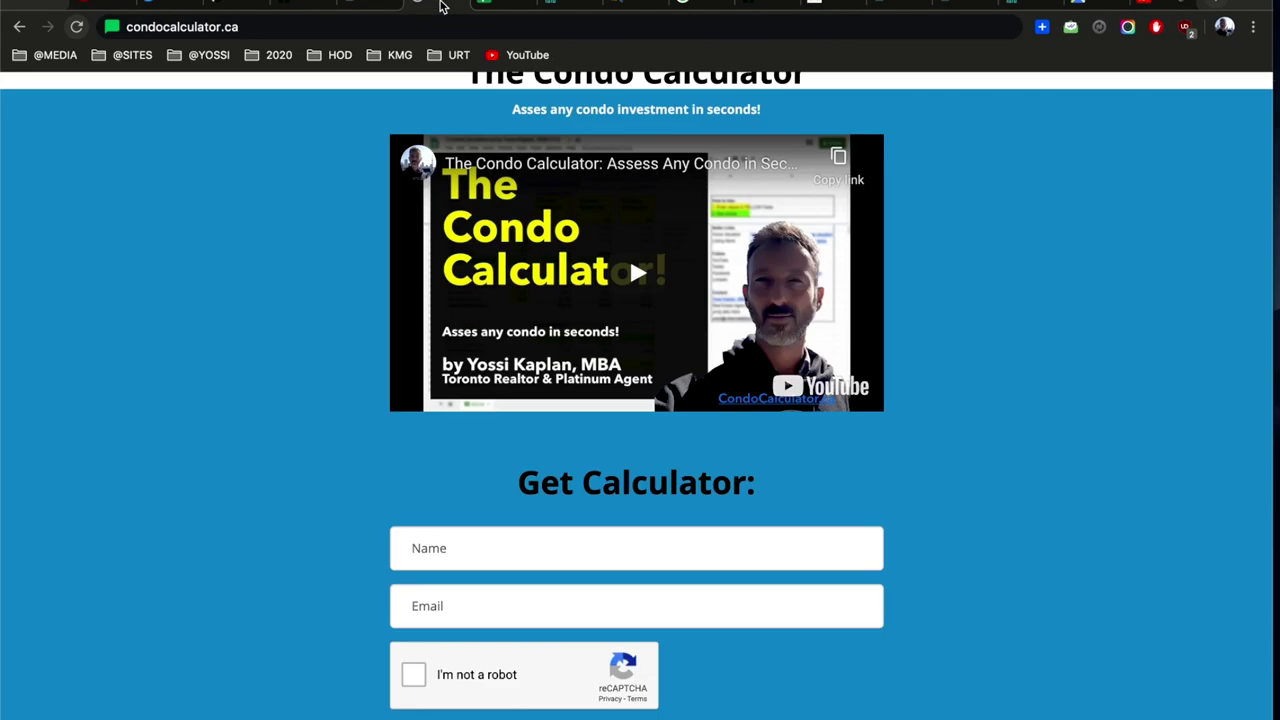
Open torontocondosforsale.com's Pre Construction Condos list for Toronto via the Projects in Toronto card
click(313, 8)
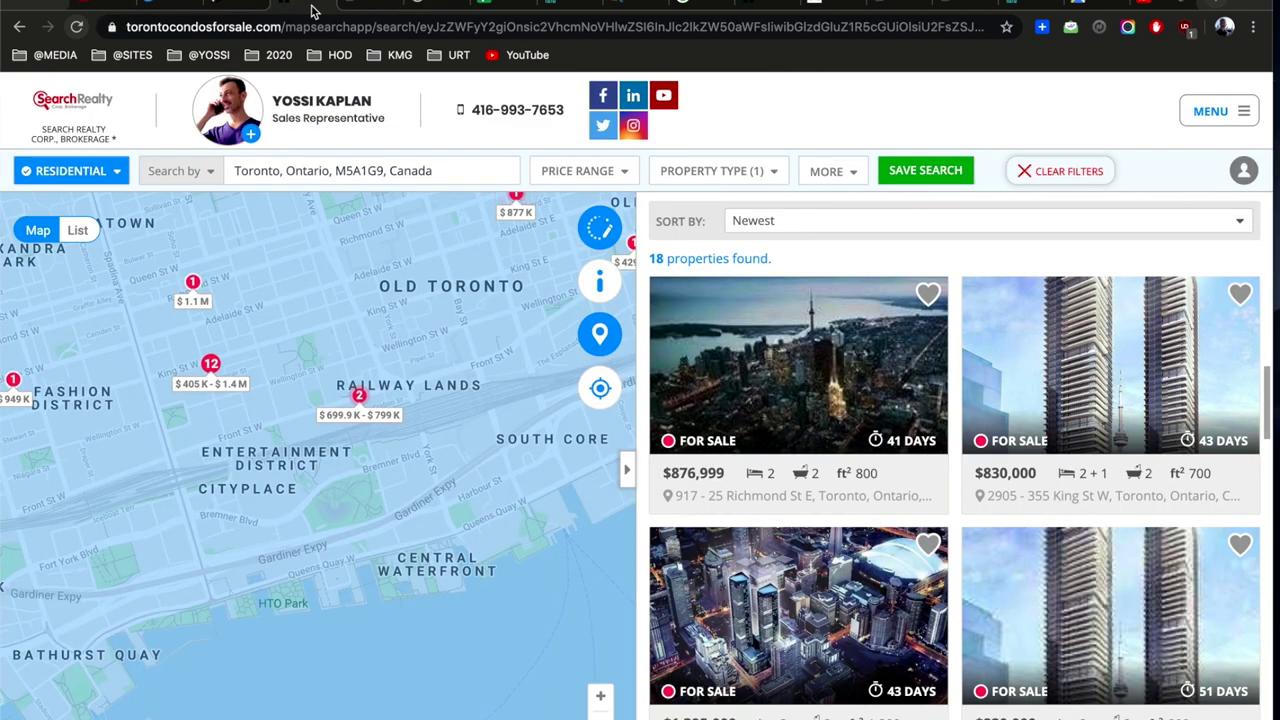
click(85, 108)
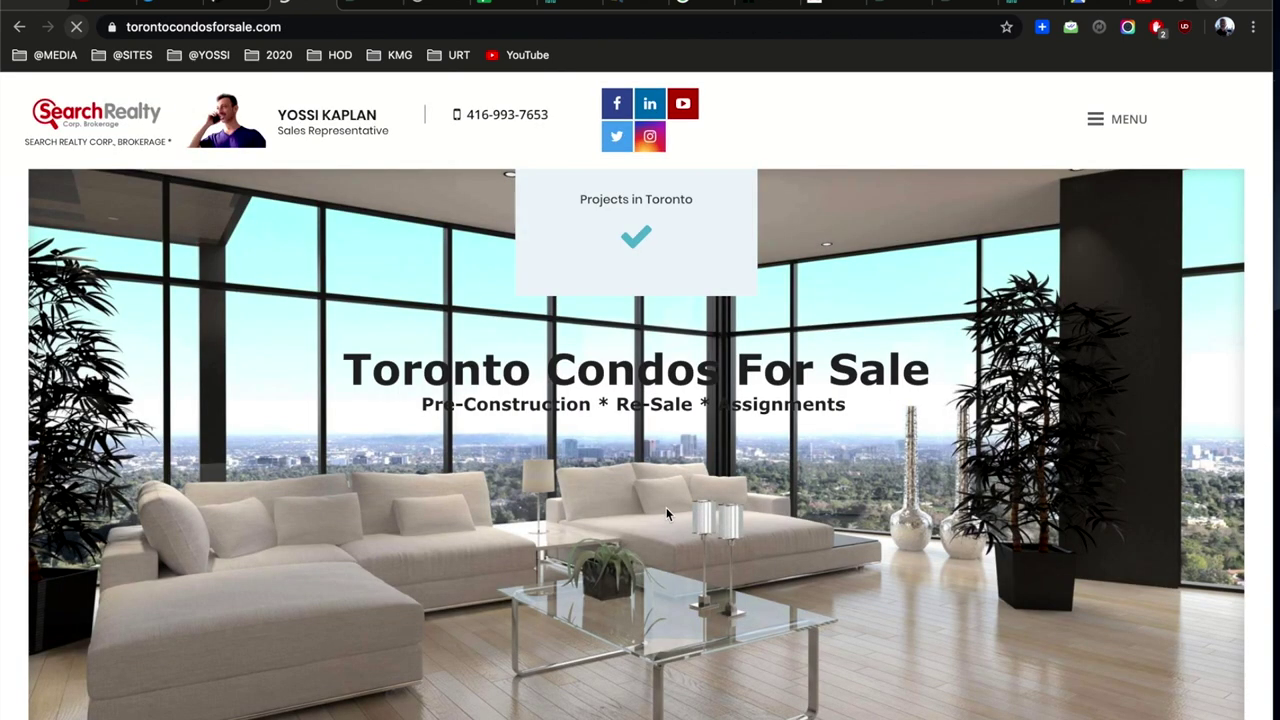
click(625, 222)
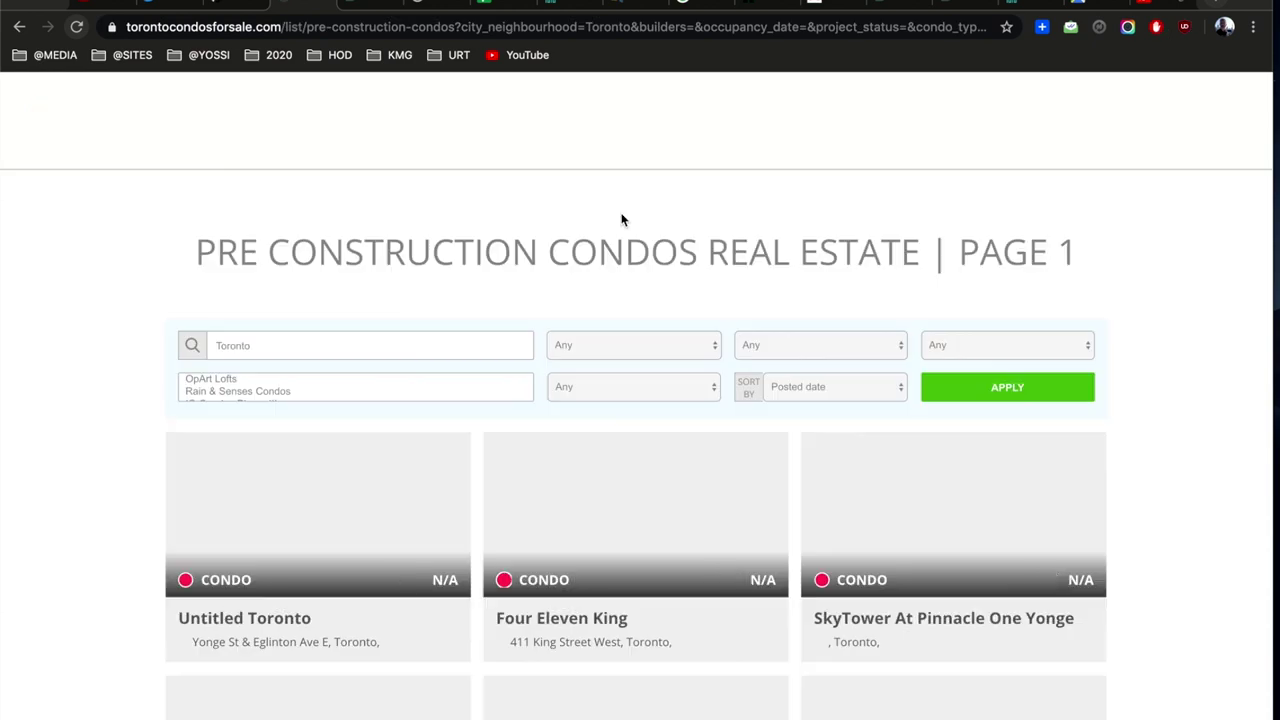
scroll(145, 505, down, 2)
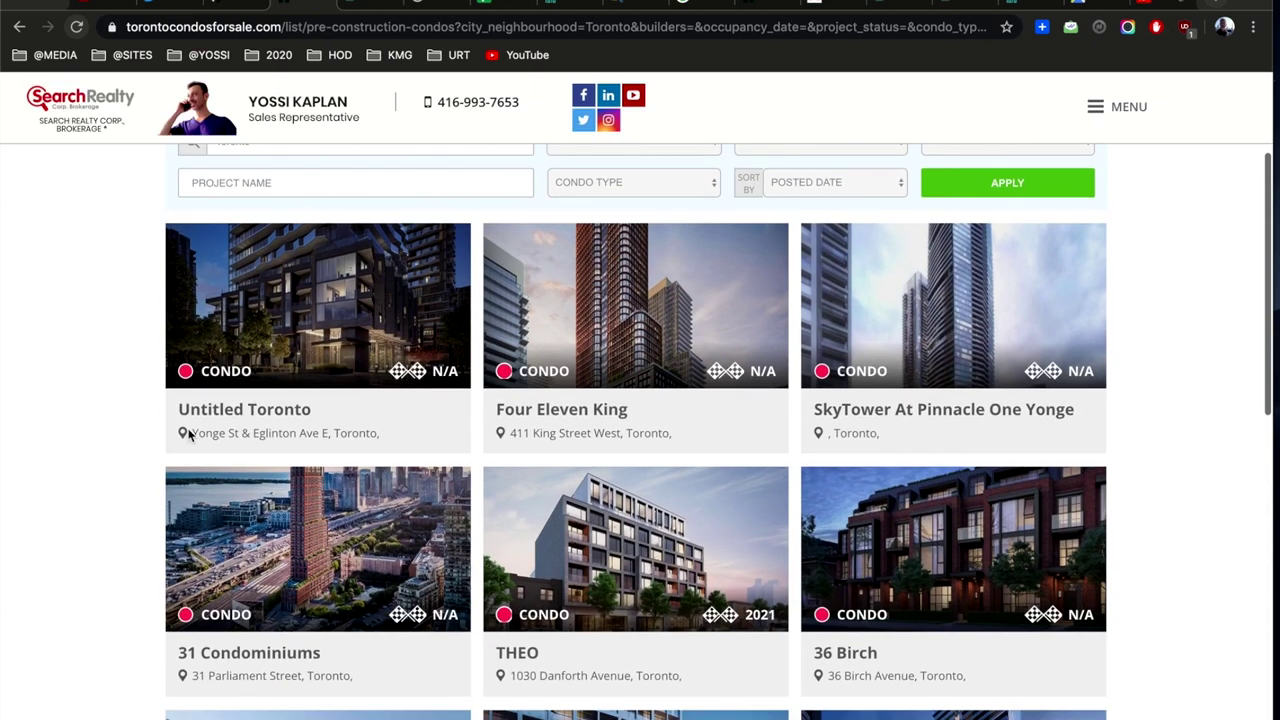
scroll(140, 571, down, 3)
scroll(140, 573, up, 2)
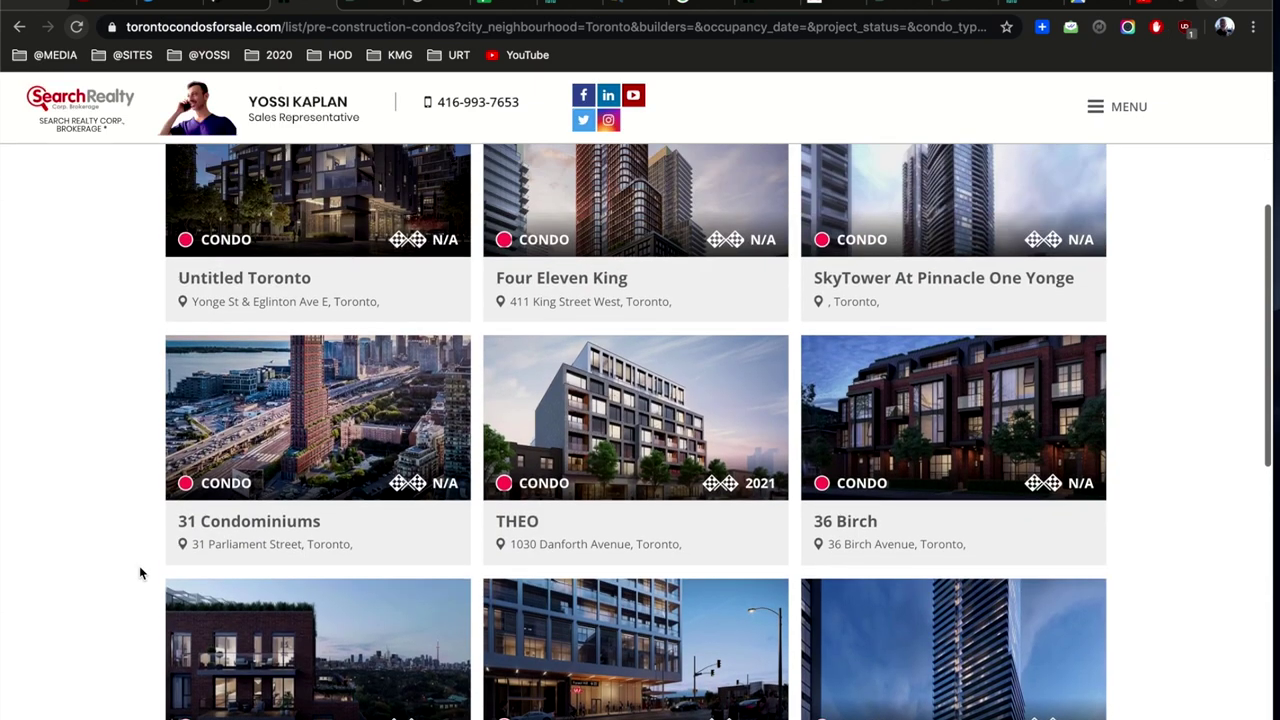